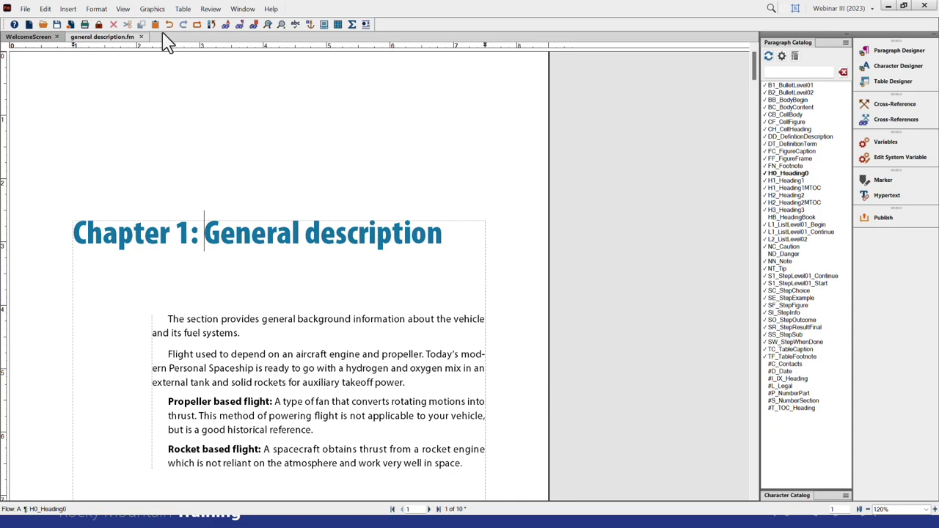
Show the Track Text Edits toolbar and choose Document as the tracking scope
{"action": "left_click", "coordinate": [45, 9]}
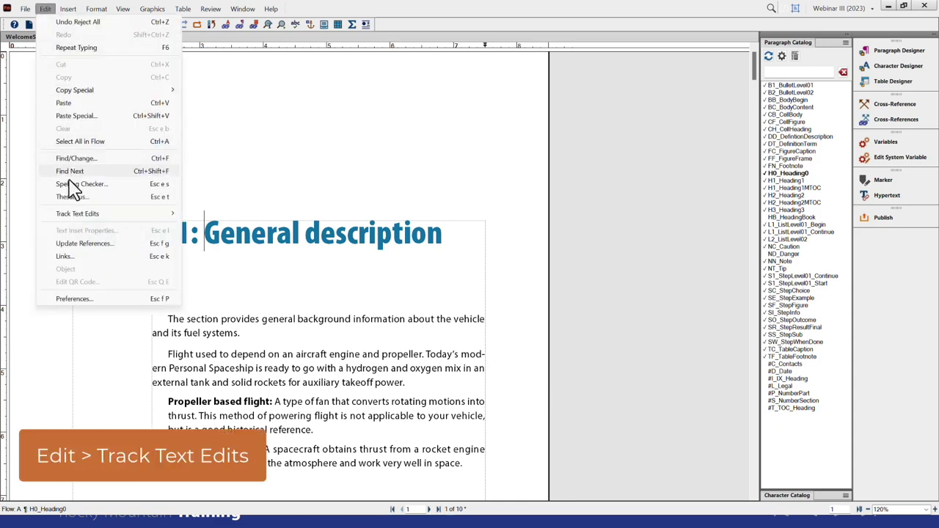
{"action": "mouse_move", "coordinate": [86, 222]}
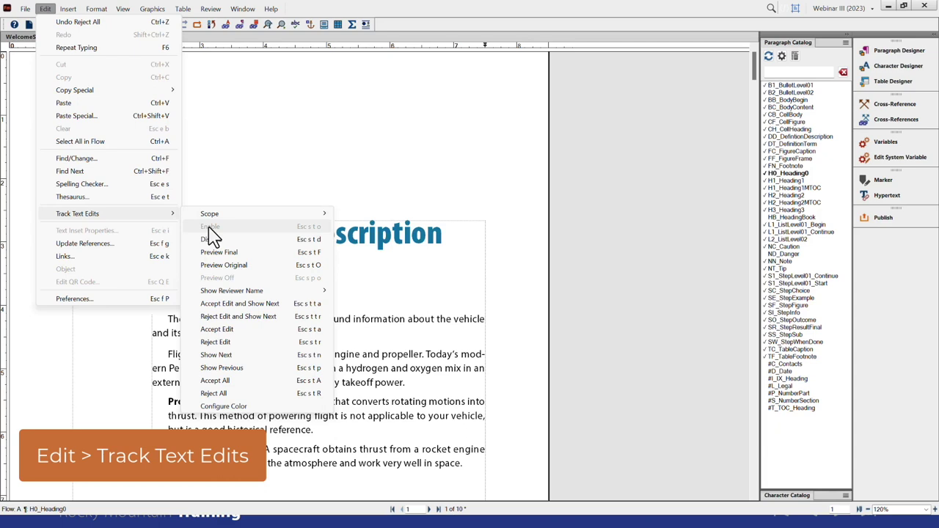
{"action": "left_click", "coordinate": [122, 9]}
{"action": "mouse_move", "coordinate": [143, 22]}
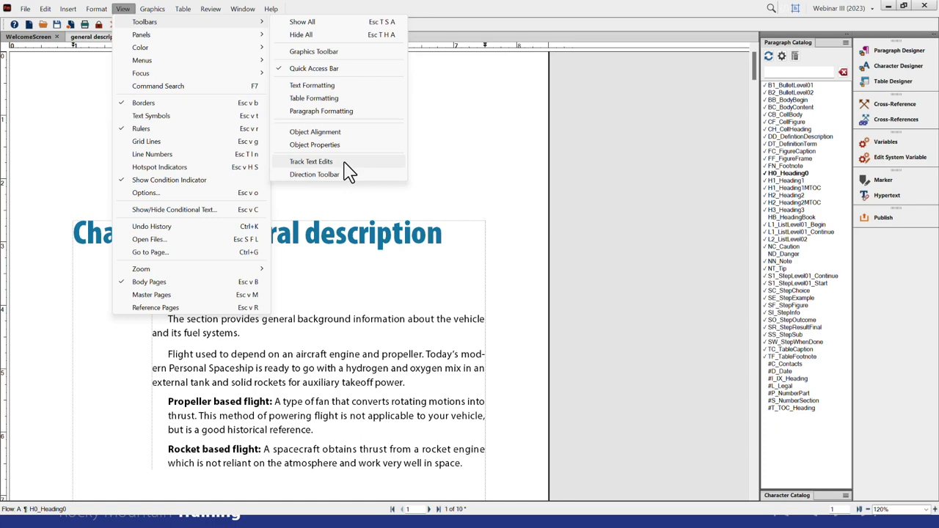
{"action": "left_click", "coordinate": [345, 163]}
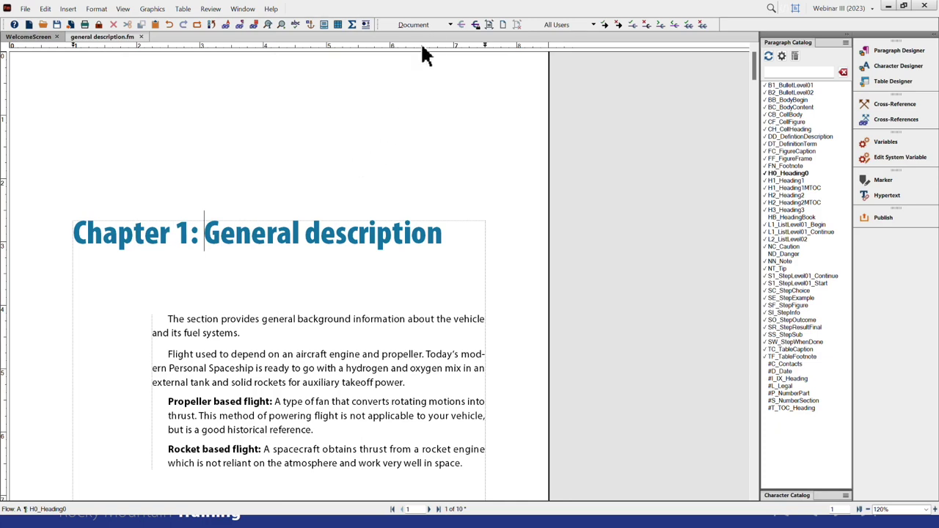
{"action": "left_click", "coordinate": [450, 26]}
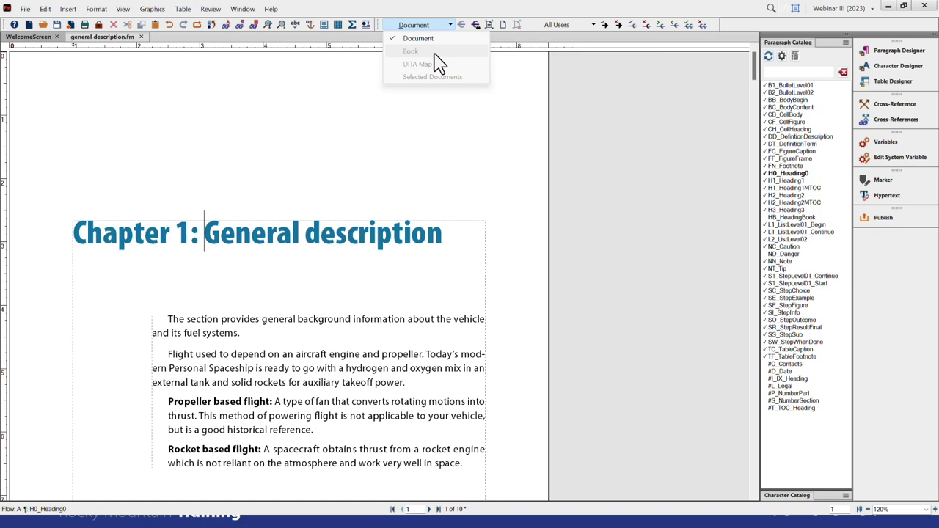
{"action": "left_click", "coordinate": [431, 41]}
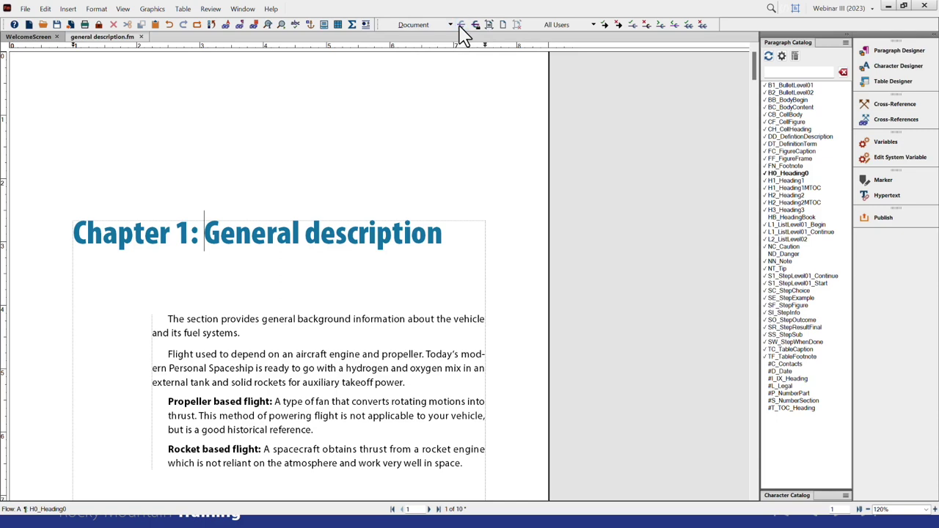
Change "The" to "This updated" at the start of the first body paragraph as a tracked edit
{"action": "left_click", "coordinate": [186, 318]}
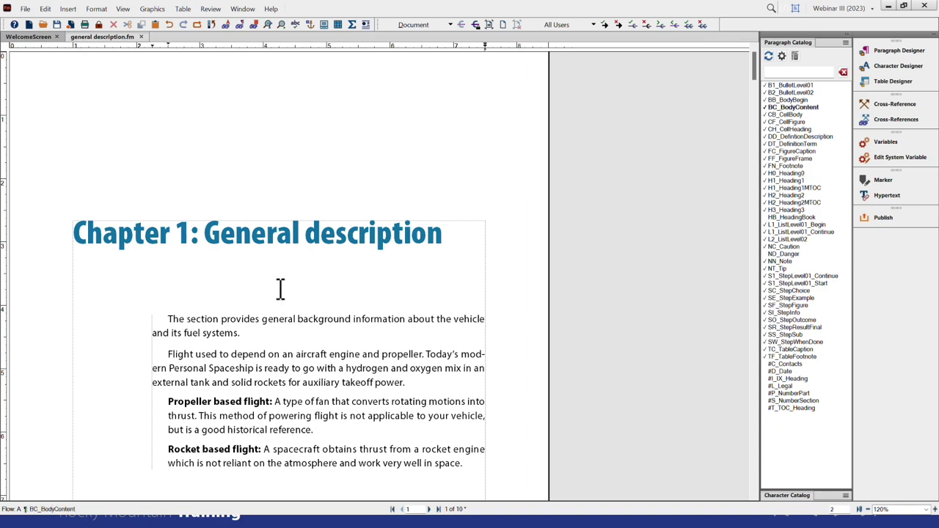
{"action": "key", "text": "BackSpace"}
{"action": "key", "text": "BackSpace"}
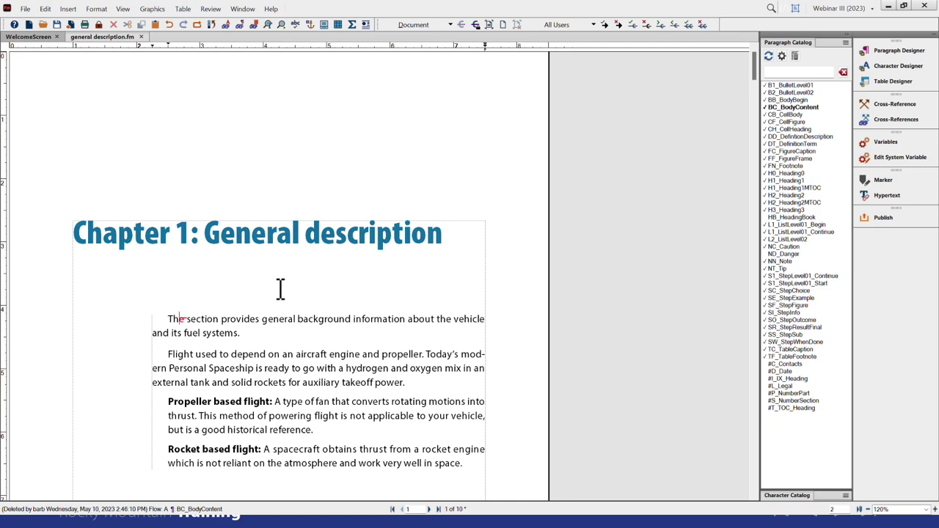
{"action": "type", "text": "is"}
{"action": "type", "text": " update"}
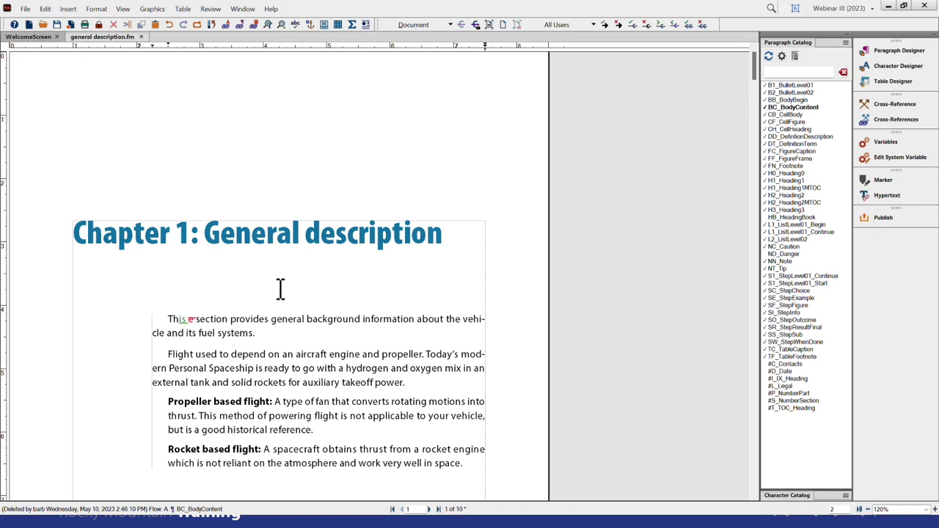
{"action": "type", "text": "d"}
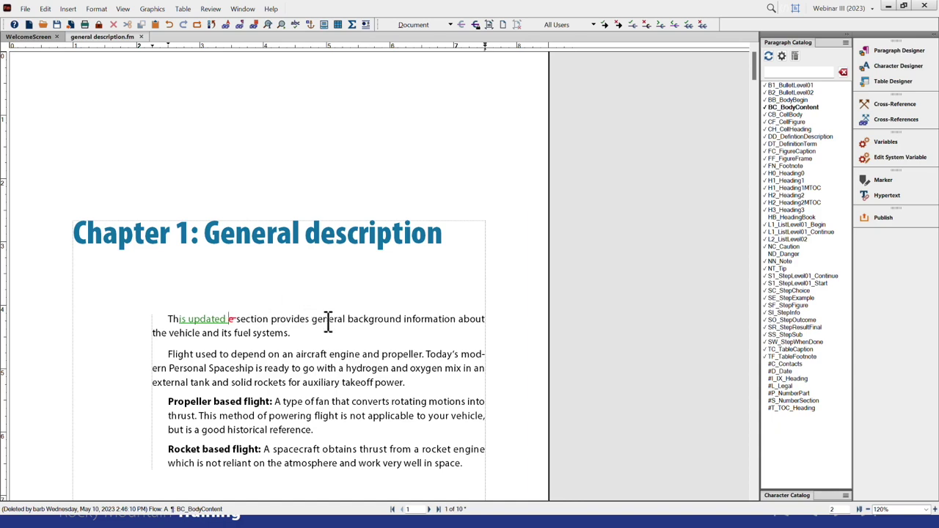
Delete "general" before "background information" and insert "various" before "fuel systems" in the first paragraph
{"action": "left_click_drag", "start_coordinate": [312, 320], "coordinate": [347, 320]}
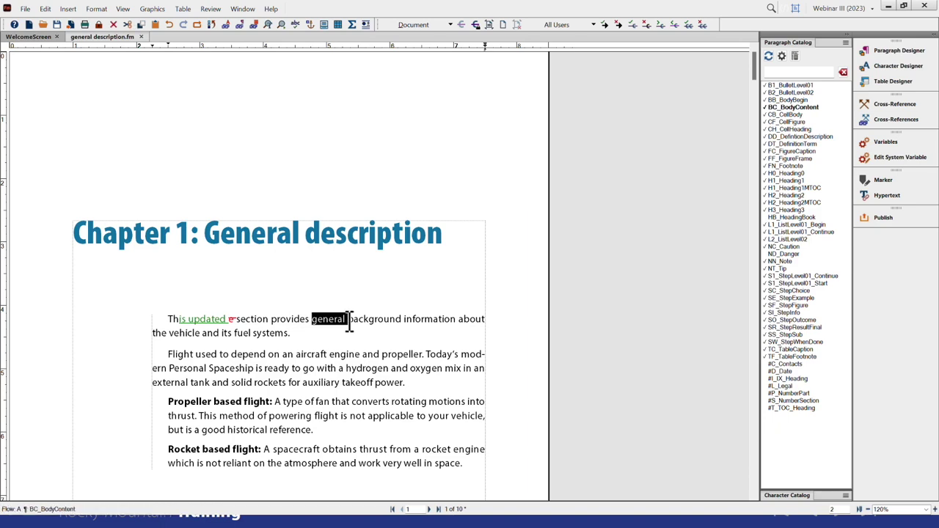
{"action": "key", "text": "Delete"}
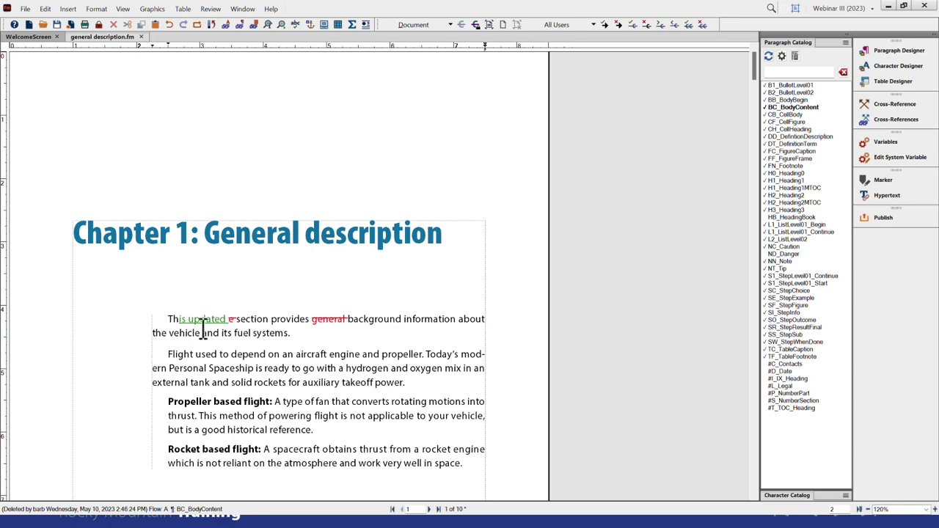
{"action": "left_click", "coordinate": [235, 332]}
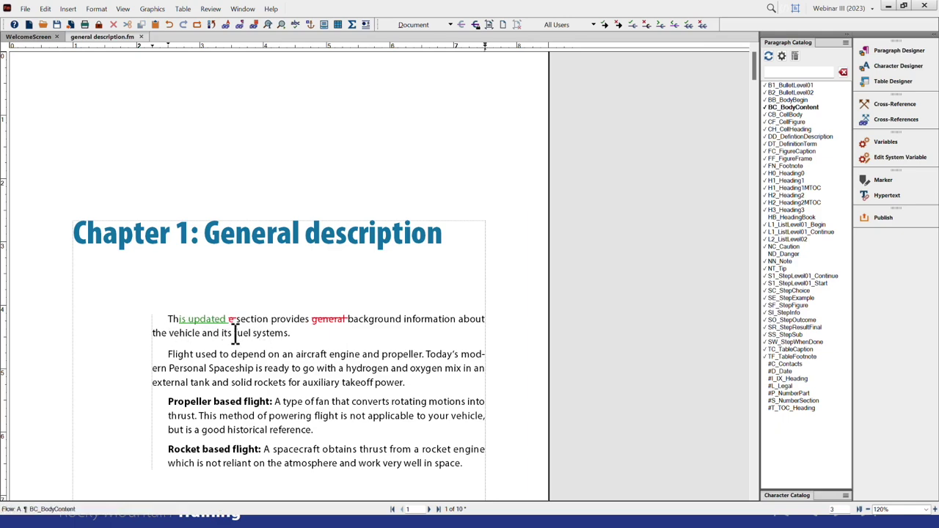
{"action": "type", "text": "various"}
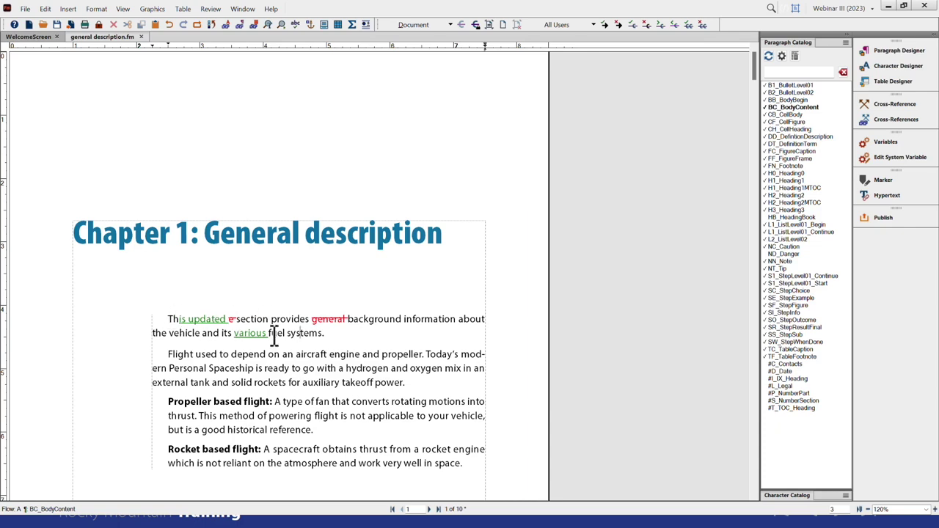
Preview the final and the original versions of the tracked text, ending with the preview turned off
{"action": "left_click", "coordinate": [171, 319]}
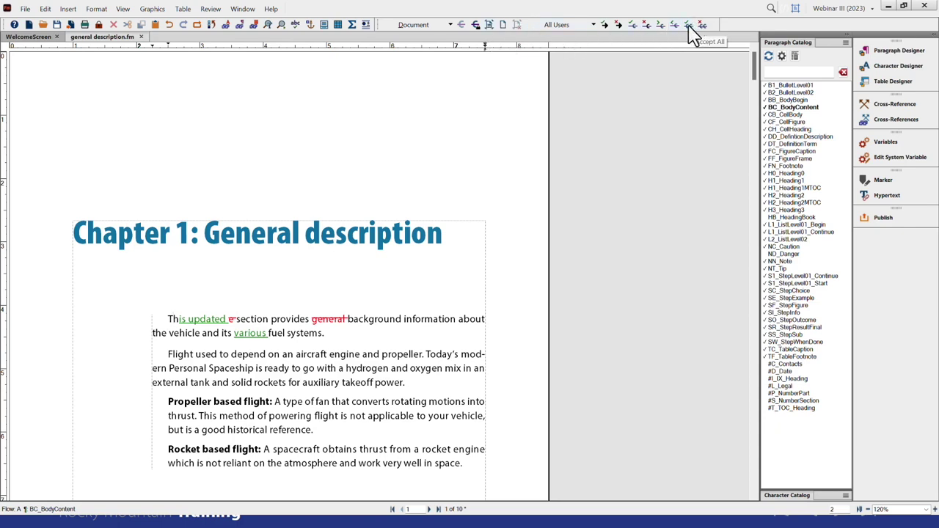
{"action": "left_click", "coordinate": [489, 25]}
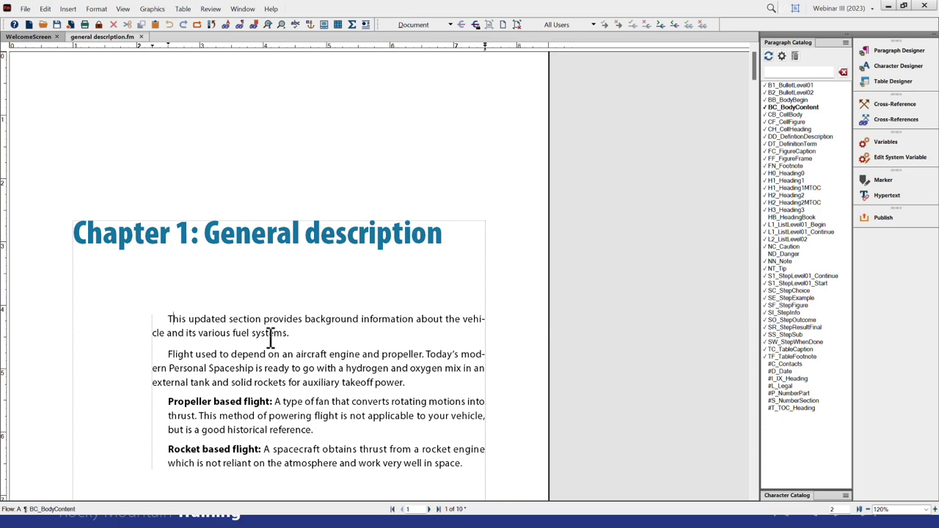
{"action": "left_click", "coordinate": [503, 27]}
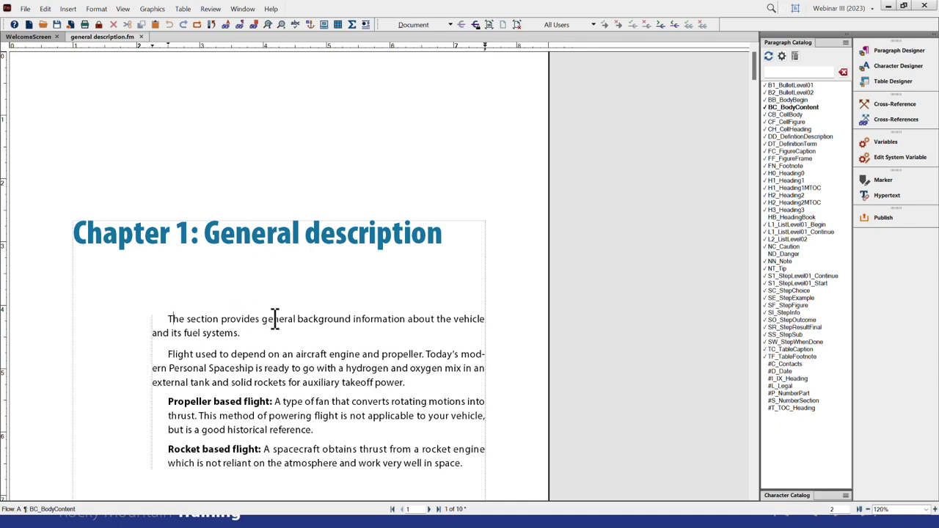
{"action": "left_click", "coordinate": [517, 27]}
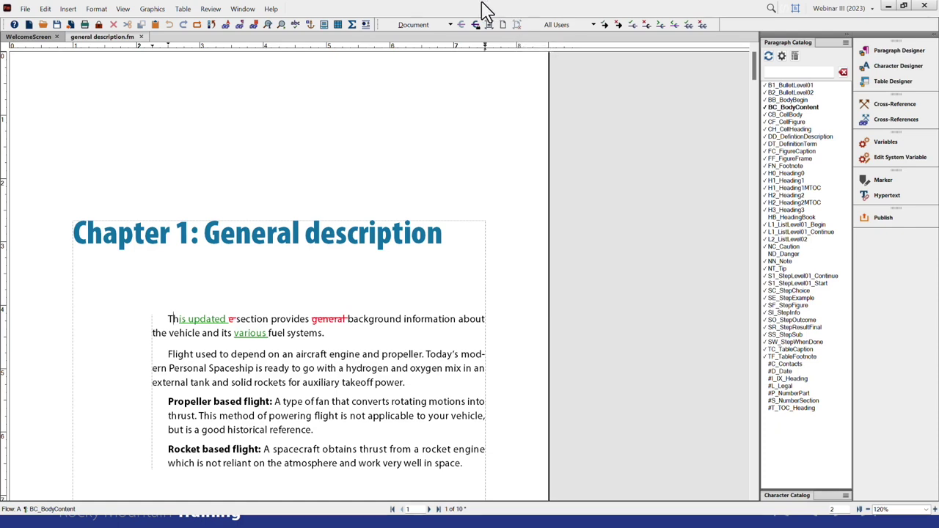
Starting from the chapter title, accept the tracked edits that form "This updated" and reject the deletion of "general"
{"action": "left_click", "coordinate": [205, 232]}
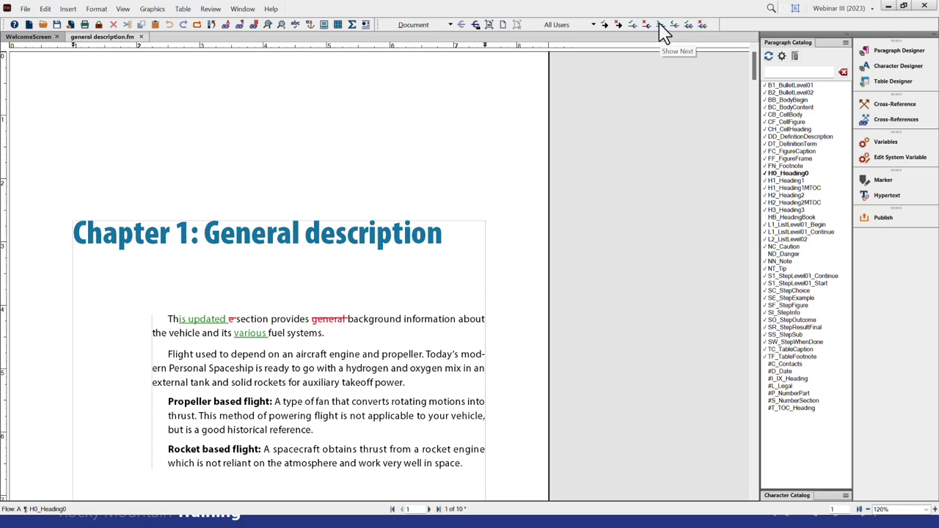
{"action": "left_click", "coordinate": [202, 236]}
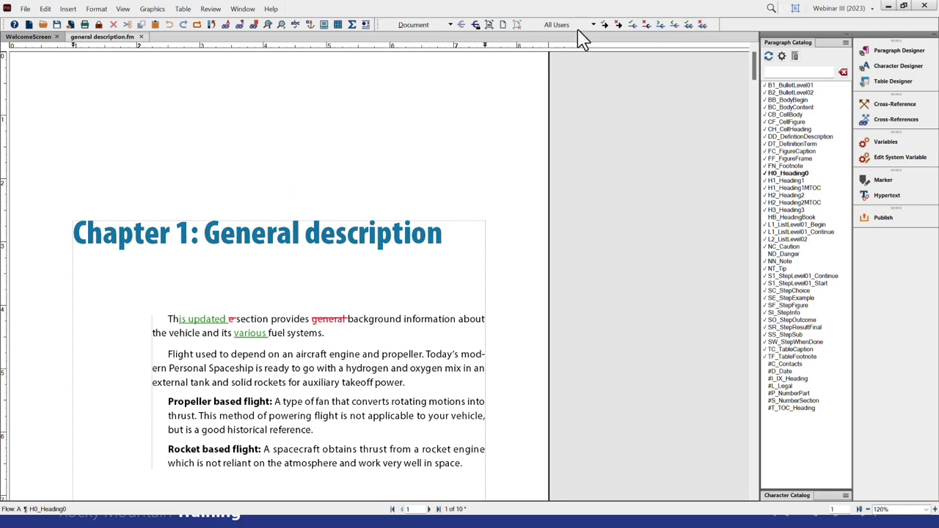
{"action": "left_click", "coordinate": [659, 27]}
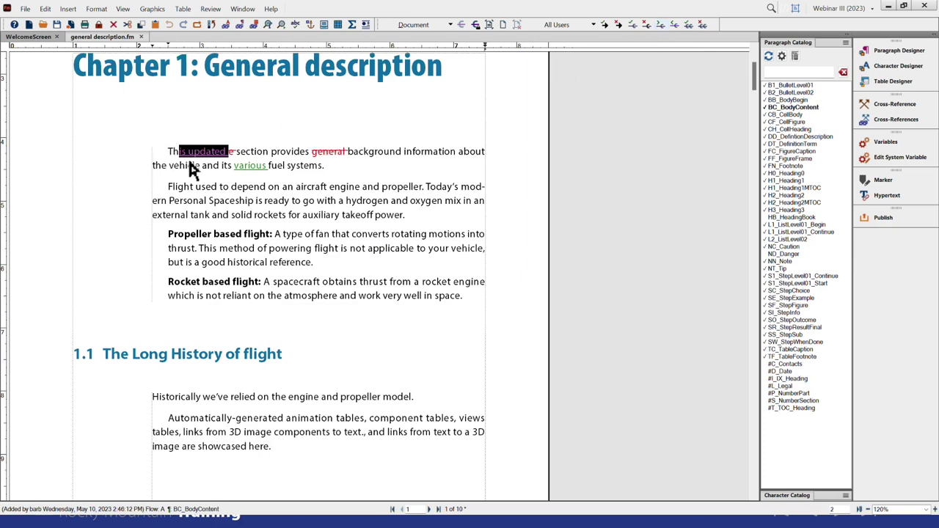
{"action": "left_click", "coordinate": [605, 24]}
{"action": "left_click", "coordinate": [605, 24]}
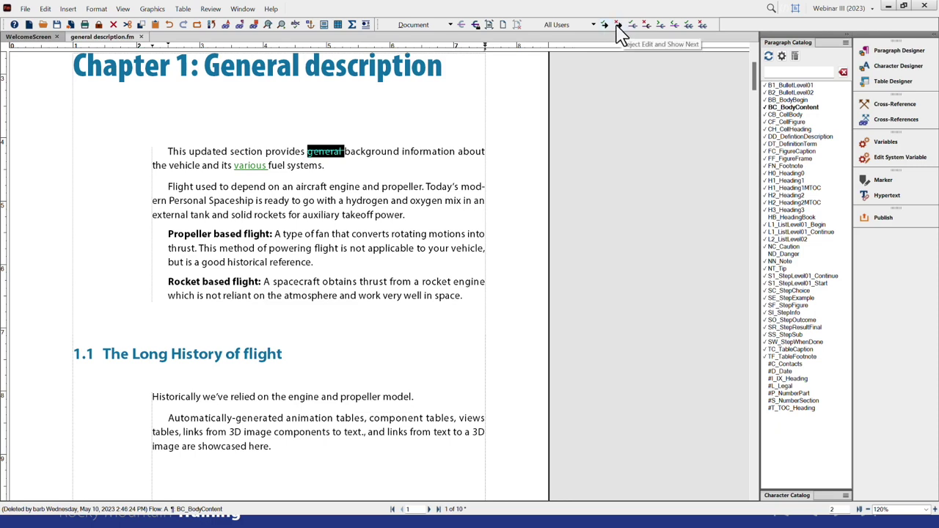
{"action": "left_click", "coordinate": [617, 27]}
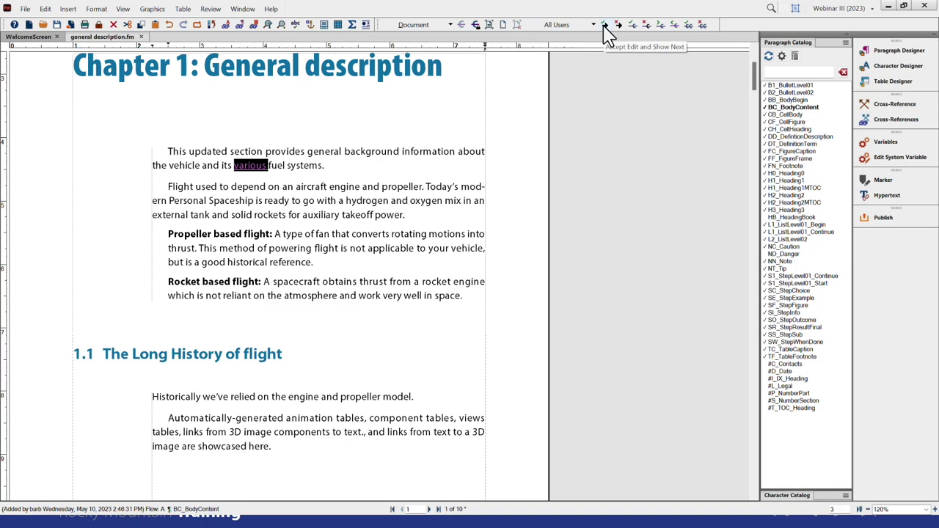
Accept the tracked insertion of "various" and disable text edit tracking for the document
{"action": "left_click", "coordinate": [604, 26]}
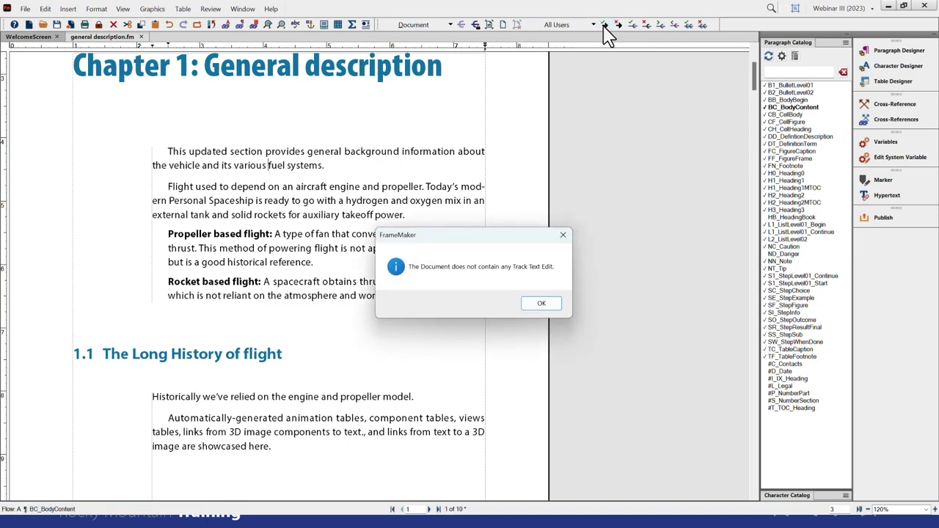
{"action": "left_click", "coordinate": [539, 305]}
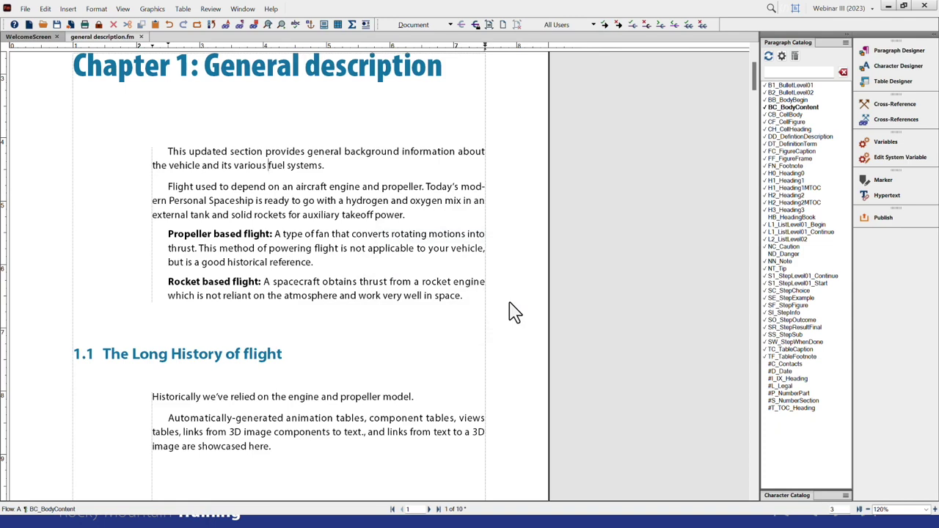
{"action": "left_click", "coordinate": [475, 23]}
Examine the color choices for deleted text in the Track Text Edits color configuration, leaving the settings unchanged
{"action": "left_click", "coordinate": [44, 8]}
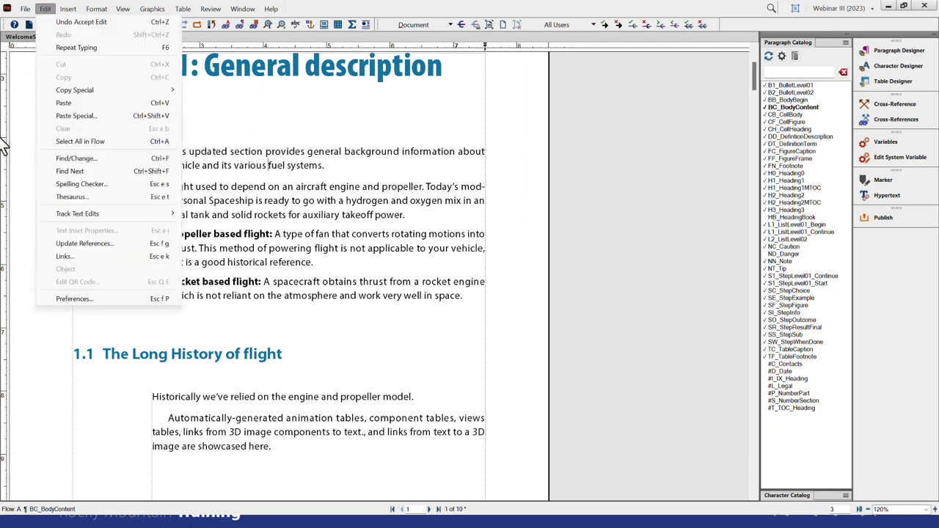
{"action": "mouse_move", "coordinate": [77, 213]}
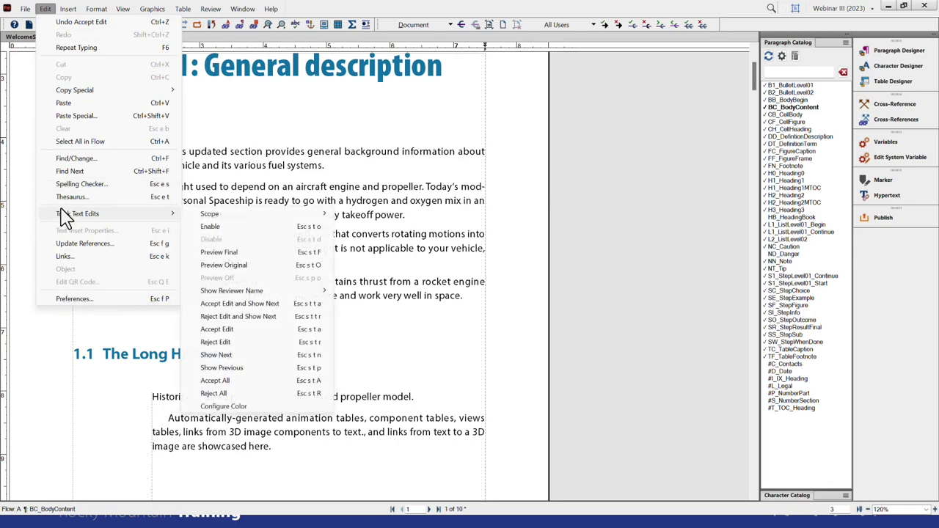
{"action": "left_click", "coordinate": [249, 409]}
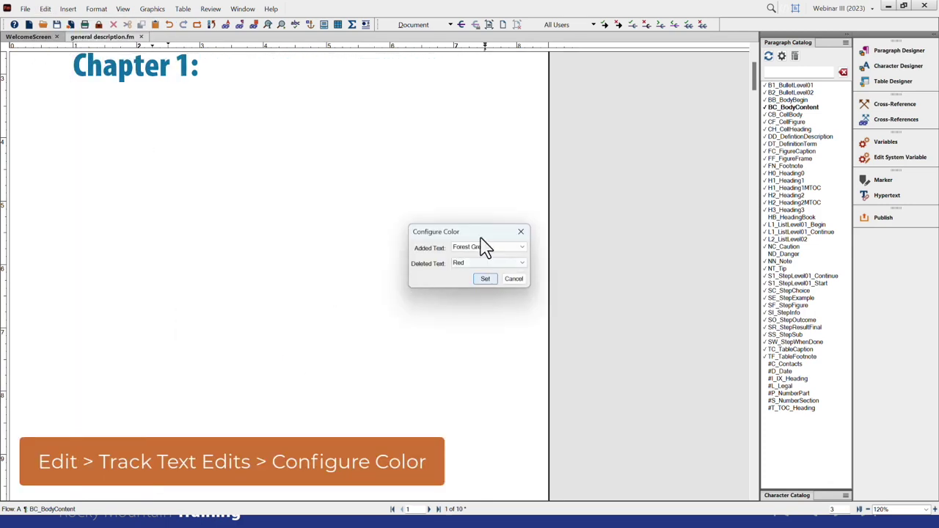
{"action": "left_click", "coordinate": [456, 264]}
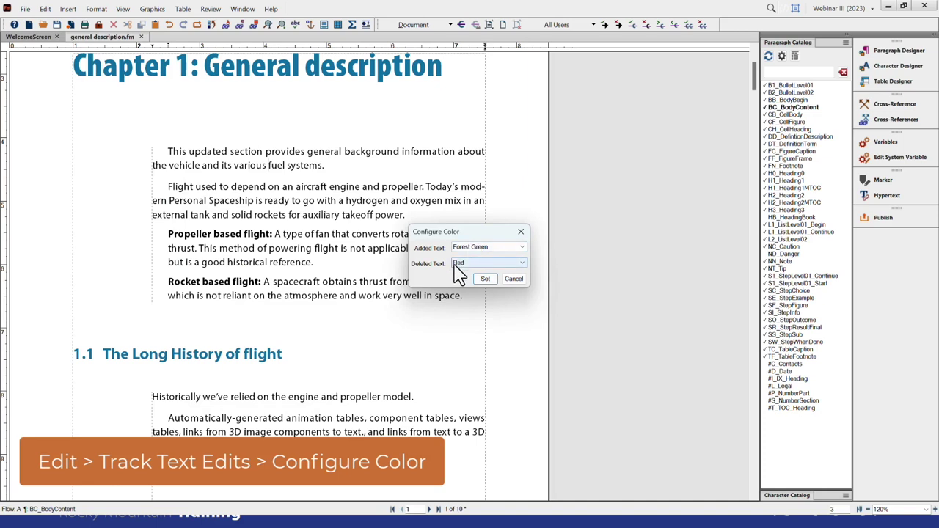
{"action": "left_click", "coordinate": [458, 268]}
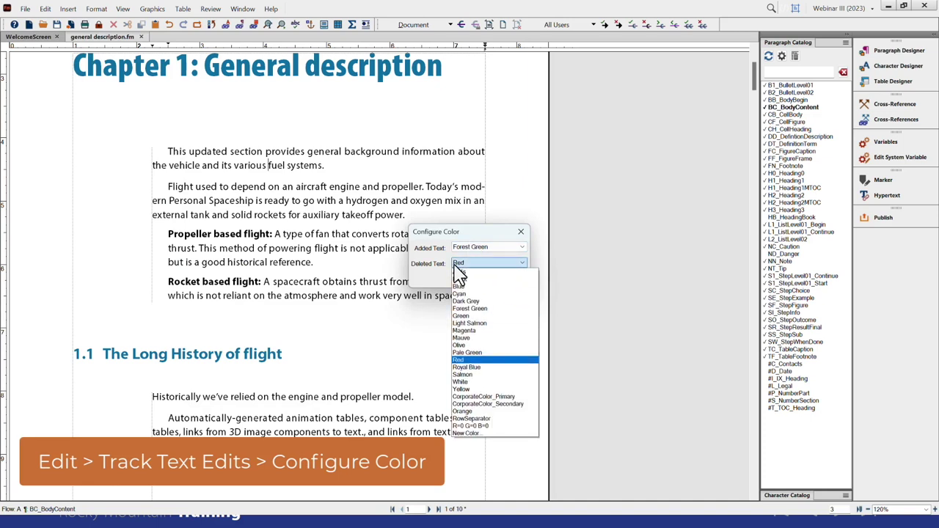
{"action": "left_click", "coordinate": [457, 265]}
{"action": "left_click", "coordinate": [512, 280]}
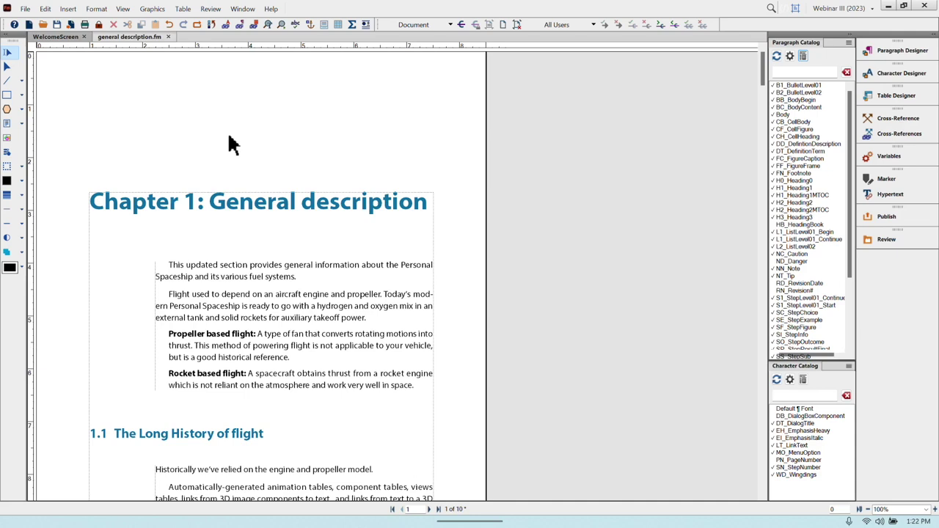
Enable automatic change bars in the document's change bar properties, keeping the other properties as they are
{"action": "left_click", "coordinate": [94, 10]}
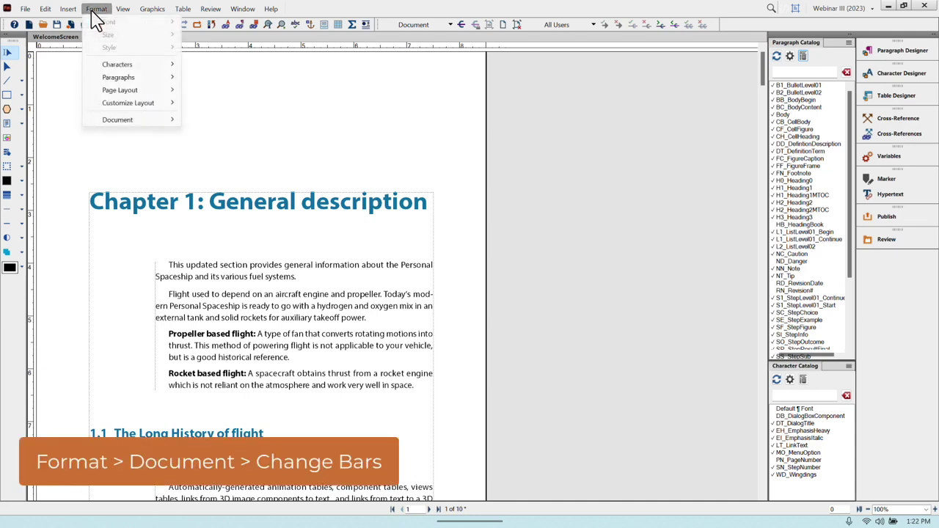
{"action": "mouse_move", "coordinate": [117, 121]}
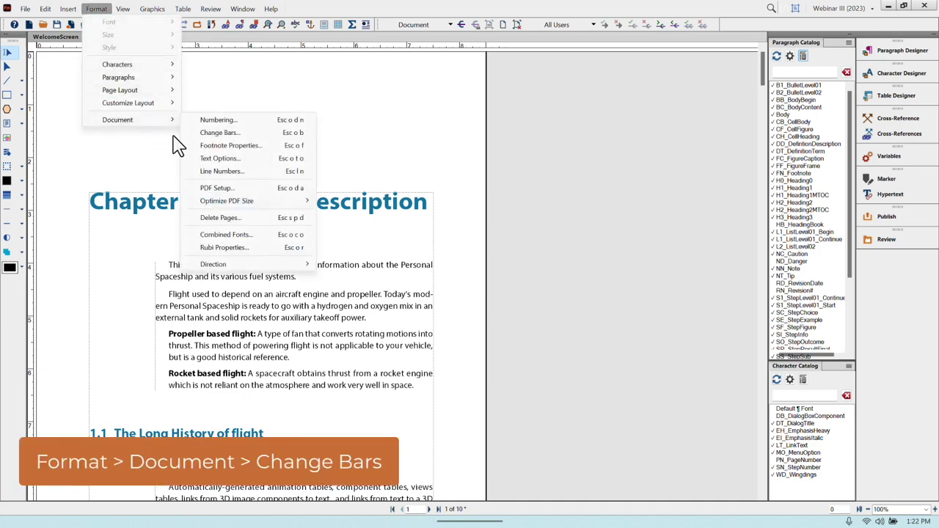
{"action": "left_click", "coordinate": [228, 133]}
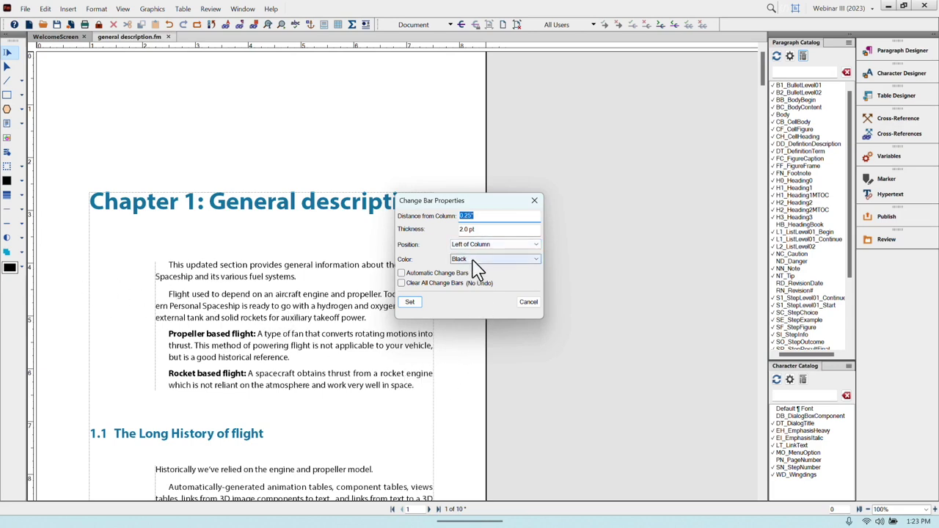
{"action": "left_click", "coordinate": [400, 275]}
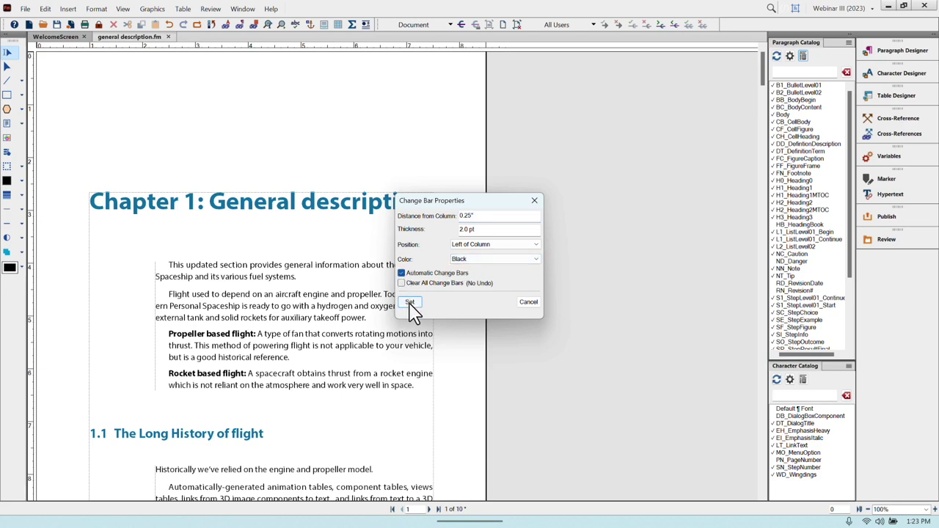
{"action": "left_click", "coordinate": [410, 302]}
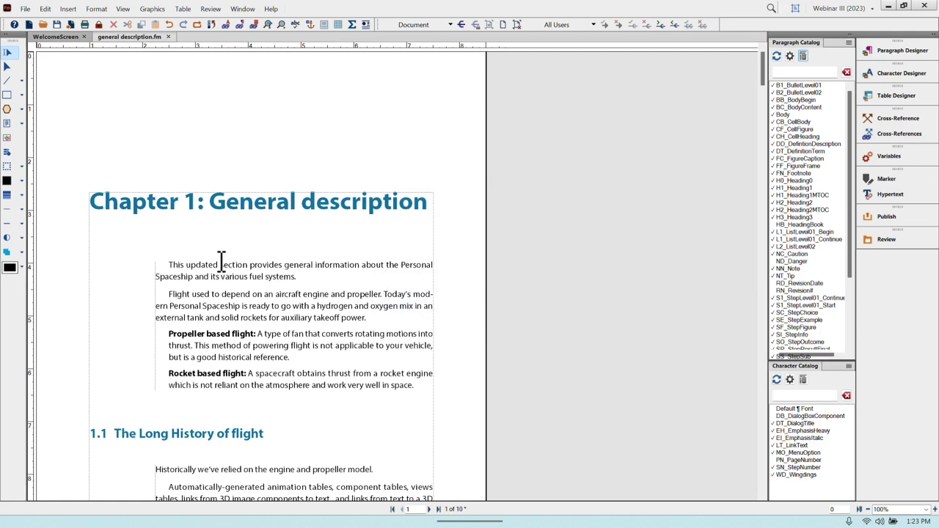
Replace "This updated" with "The" in the opening paragraph and delete "auxiliary" from the paragraph below it
{"action": "left_click_drag", "start_coordinate": [217, 262], "coordinate": [178, 265]}
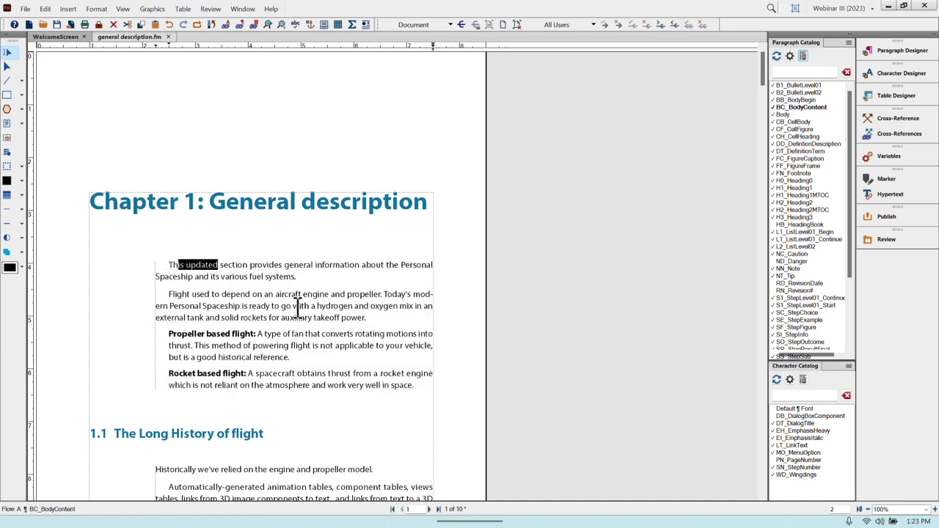
{"action": "type", "text": "eship"}
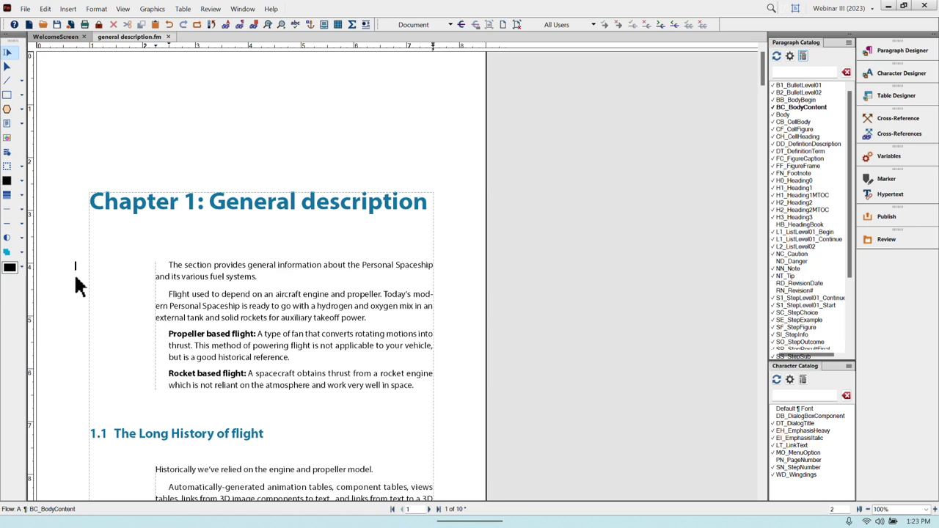
{"action": "double_click", "coordinate": [296, 318]}
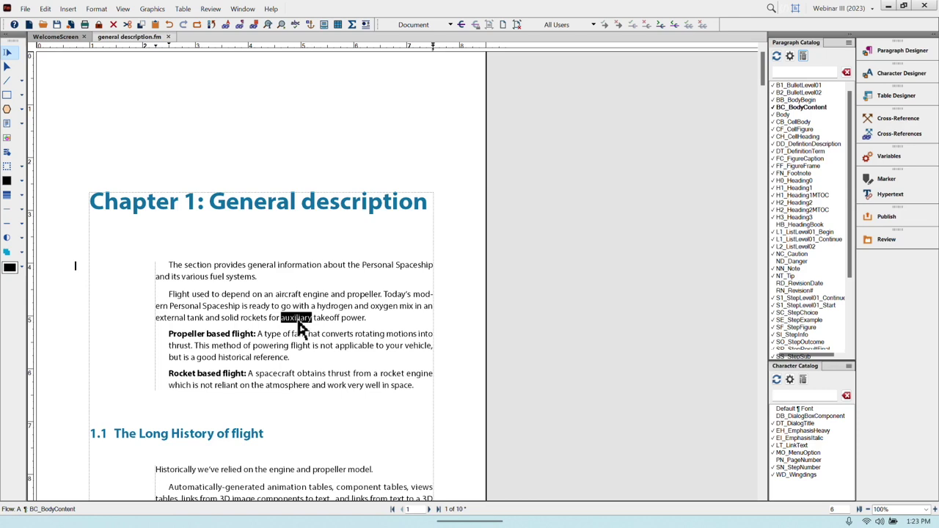
{"action": "key", "text": "Delete"}
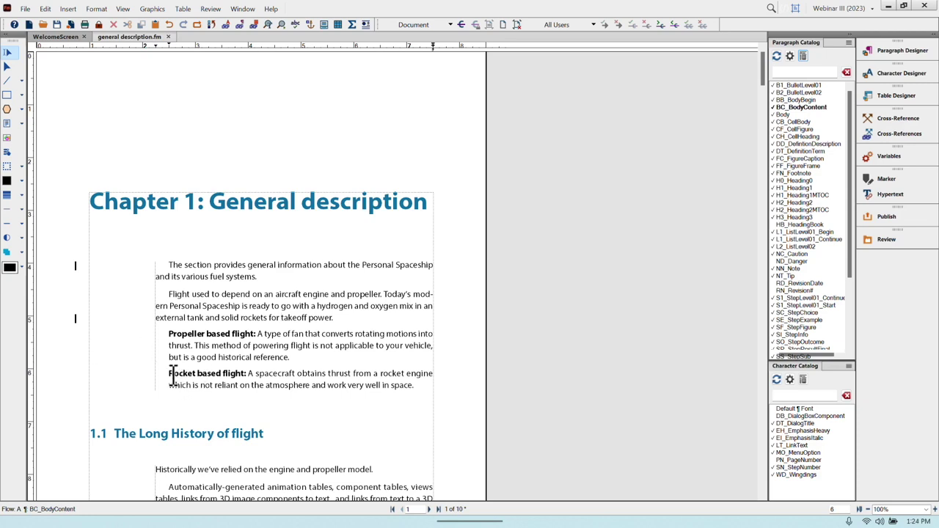
Apply the Change Bar style manually to the whole "Rocket based flight" paragraph
{"action": "left_click_drag", "start_coordinate": [165, 377], "coordinate": [426, 386]}
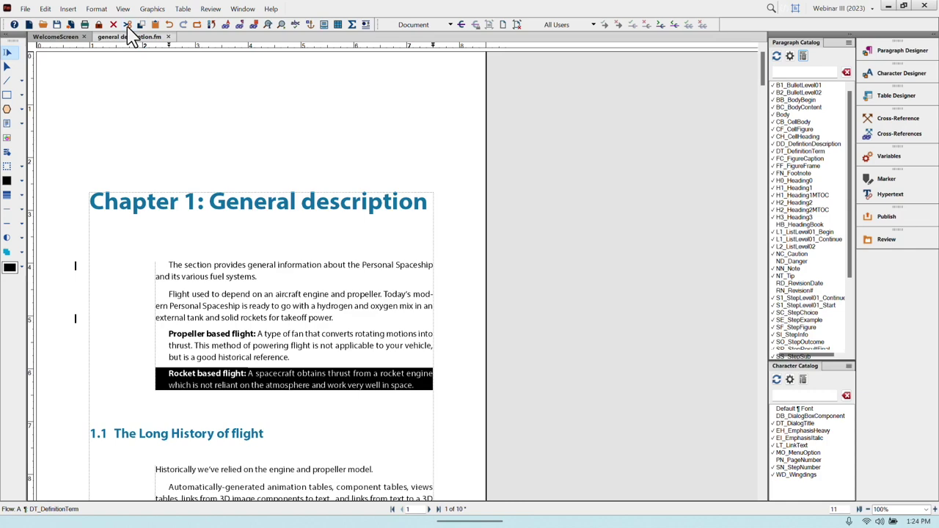
{"action": "left_click", "coordinate": [97, 10]}
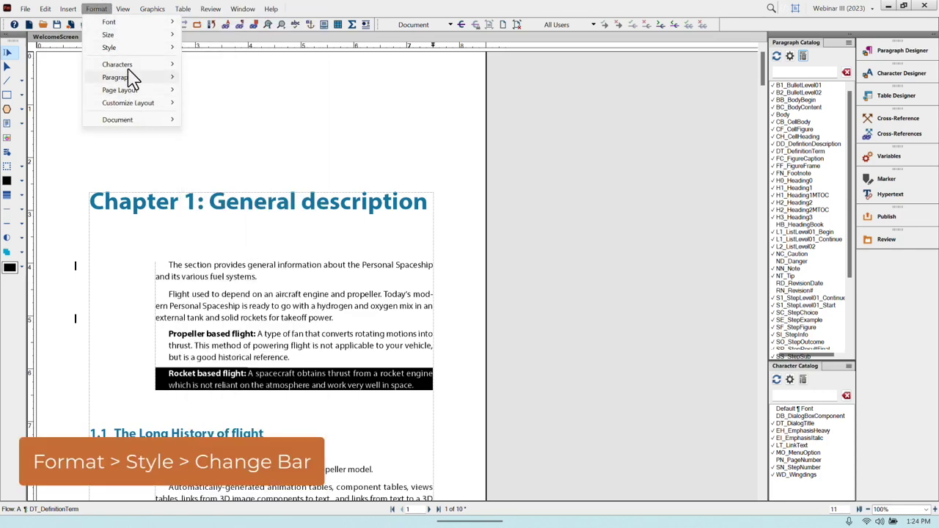
{"action": "mouse_move", "coordinate": [116, 49]}
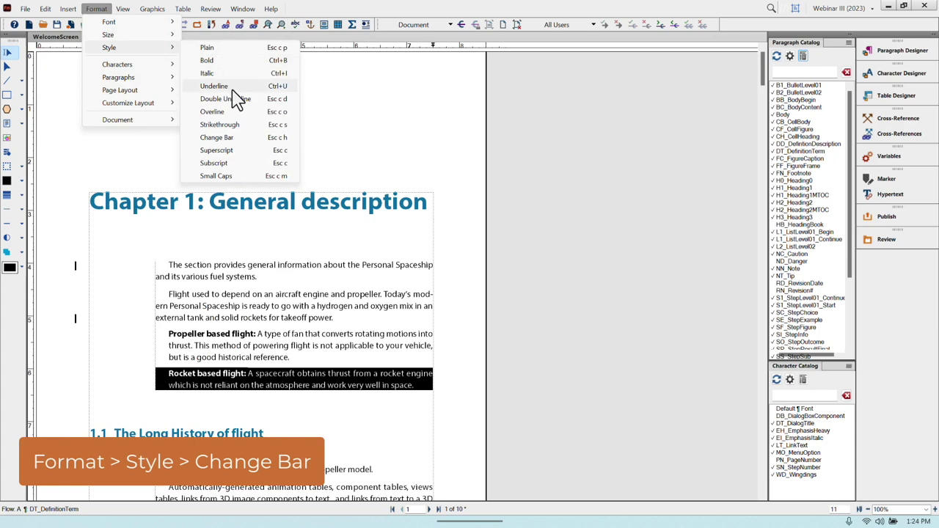
{"action": "left_click", "coordinate": [241, 138]}
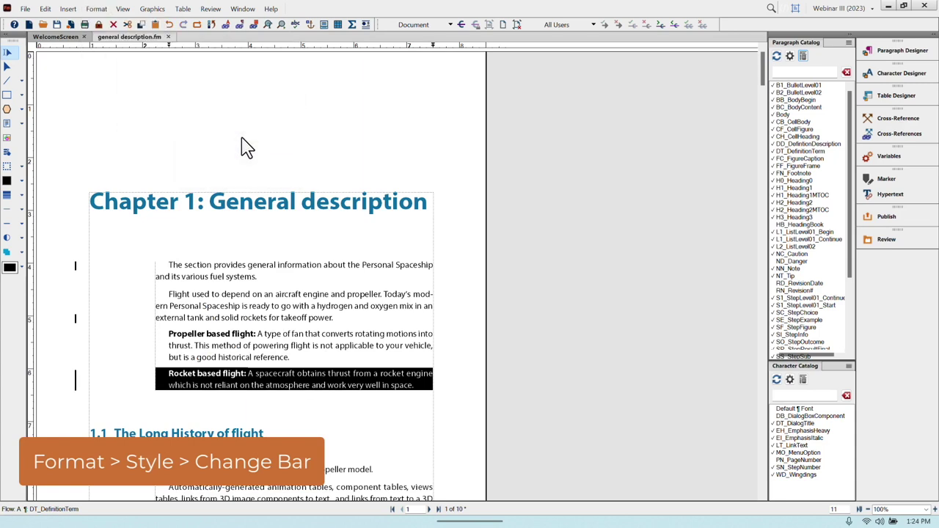
With the cursor in the "Rocket based flight" paragraph, examine the Change Bar option in the Character Designer and the Paragraph Designer
{"action": "left_click", "coordinate": [220, 383]}
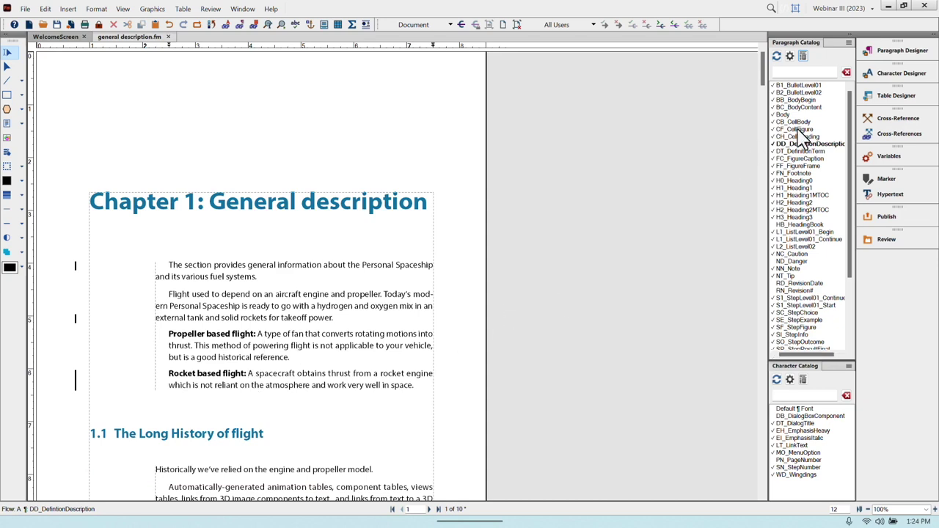
{"action": "left_click", "coordinate": [885, 75]}
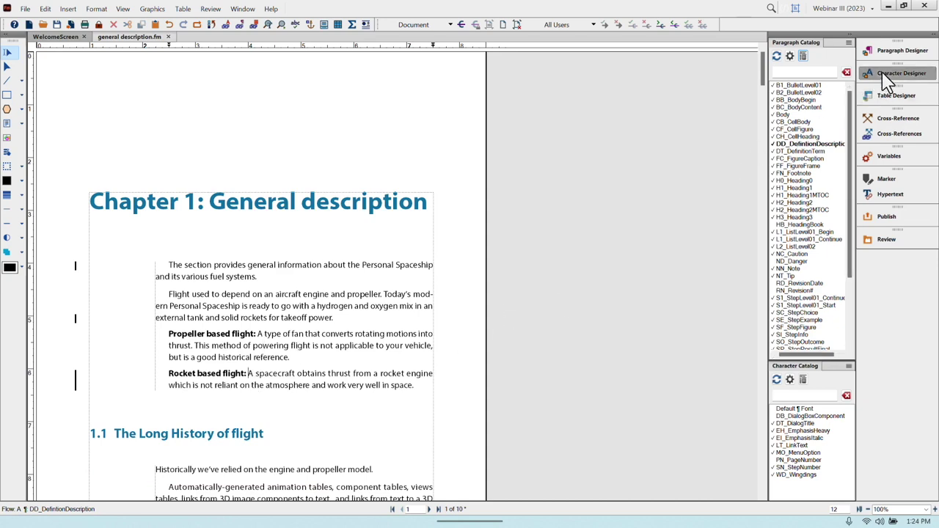
{"action": "left_click", "coordinate": [741, 242]}
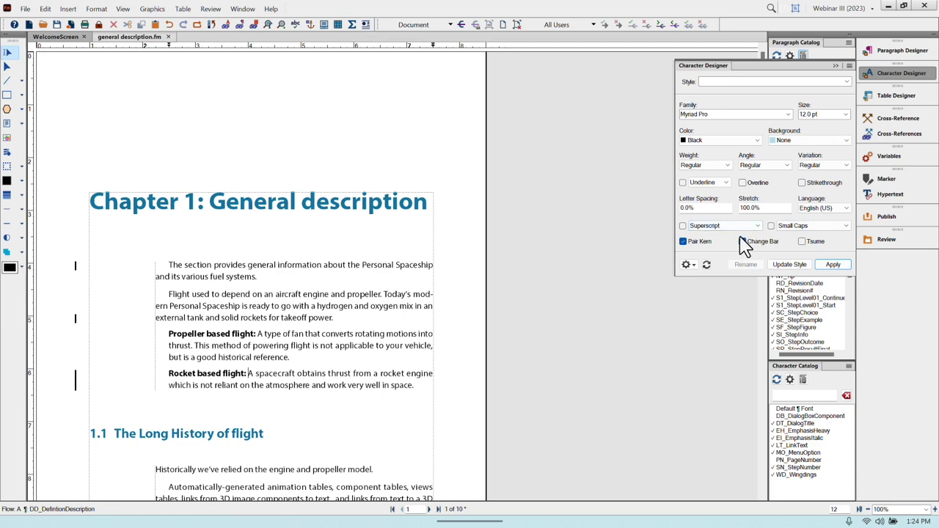
{"action": "left_click", "coordinate": [893, 58]}
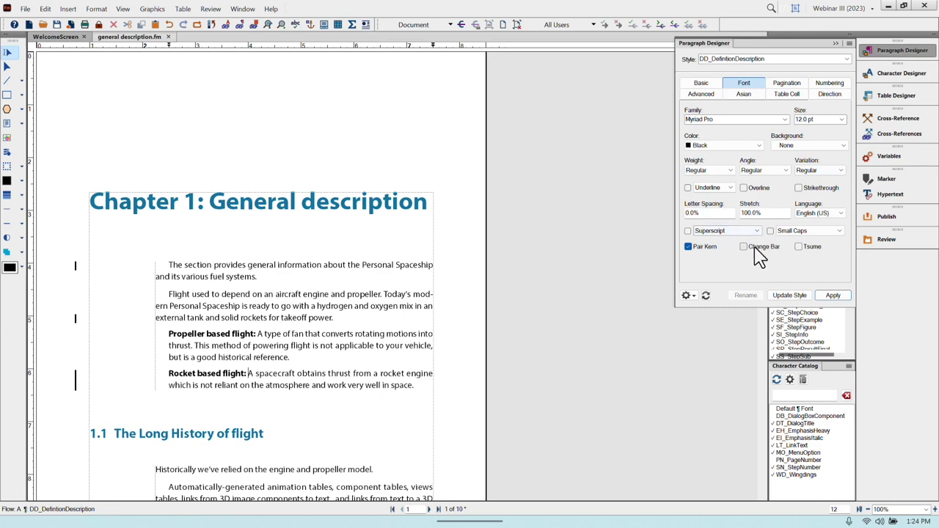
{"action": "left_click", "coordinate": [899, 57]}
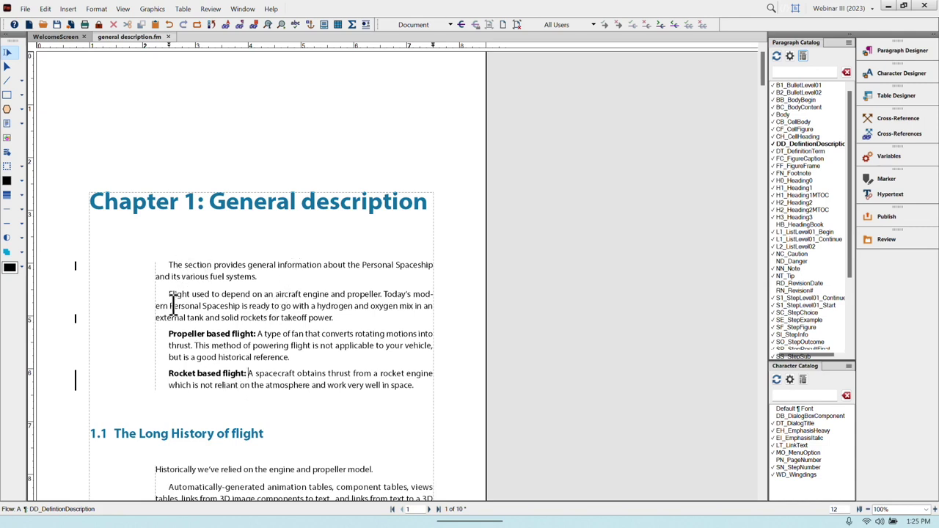
Remove the Change Bar style from the whole "Rocket based flight" paragraph and deselect the text
{"action": "left_click_drag", "start_coordinate": [167, 375], "coordinate": [424, 399]}
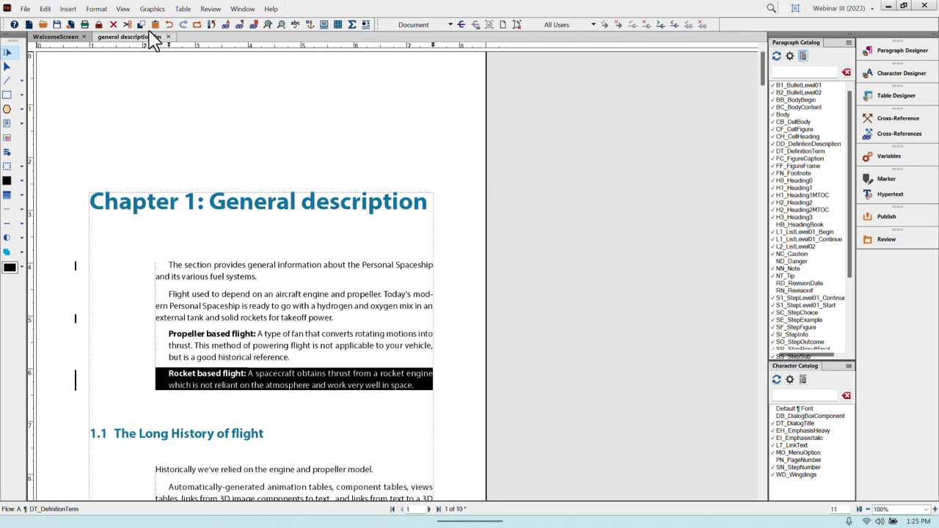
{"action": "left_click", "coordinate": [99, 10]}
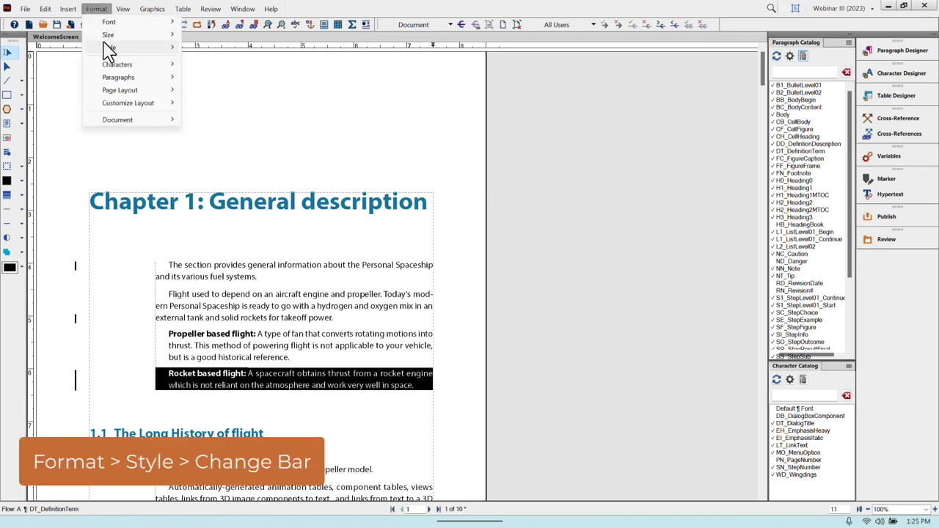
{"action": "mouse_move", "coordinate": [108, 49]}
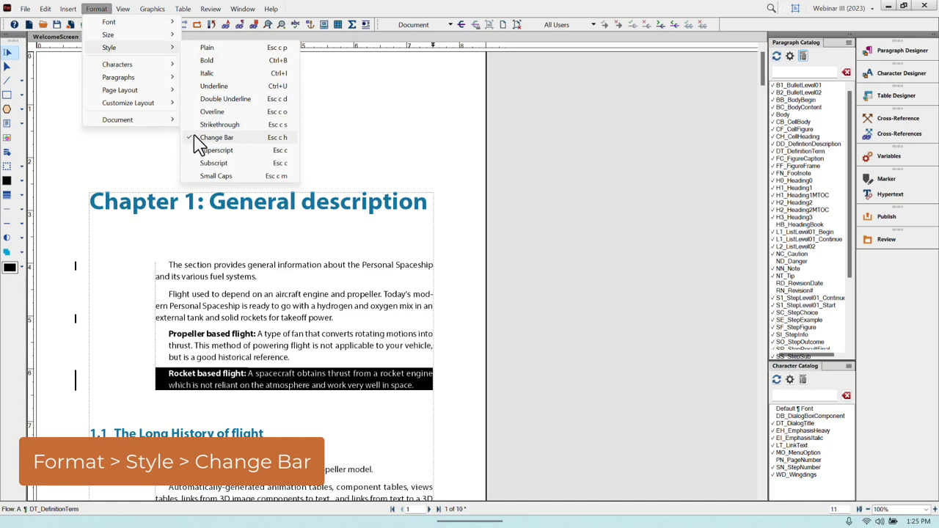
{"action": "left_click", "coordinate": [215, 141]}
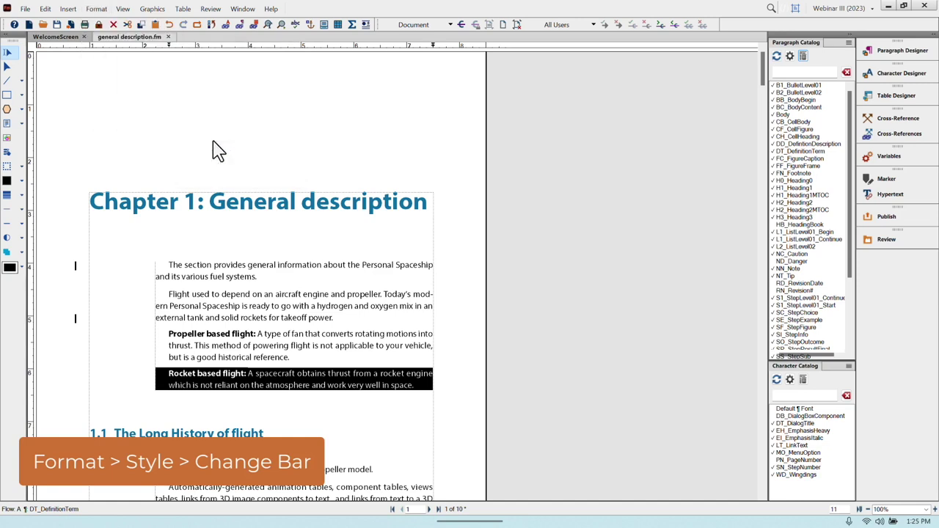
{"action": "left_click", "coordinate": [216, 148]}
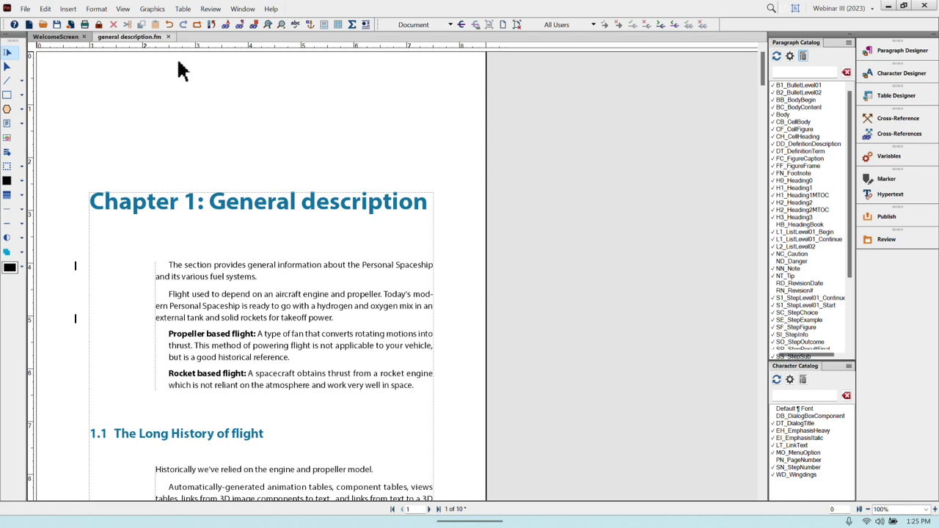
Turn off automatic change bars and clear all existing change bars in the document
{"action": "left_click", "coordinate": [96, 8]}
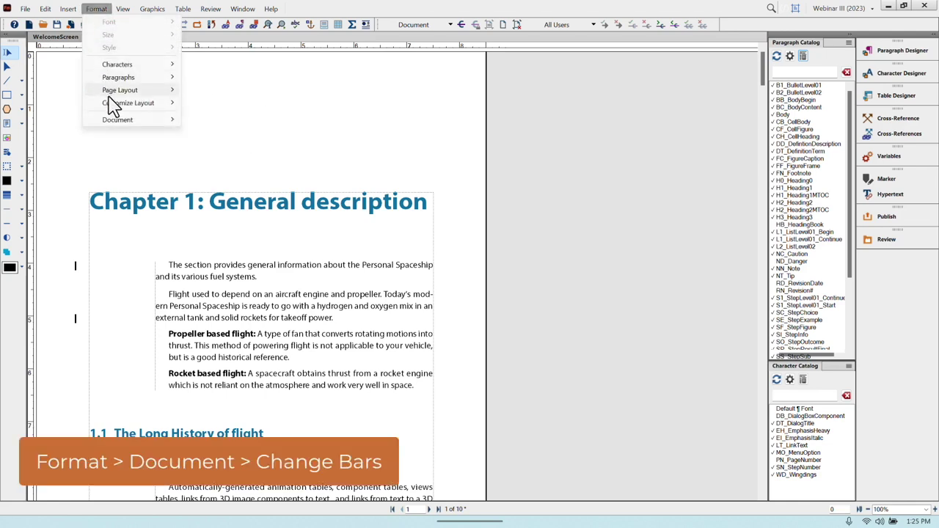
{"action": "mouse_move", "coordinate": [118, 125]}
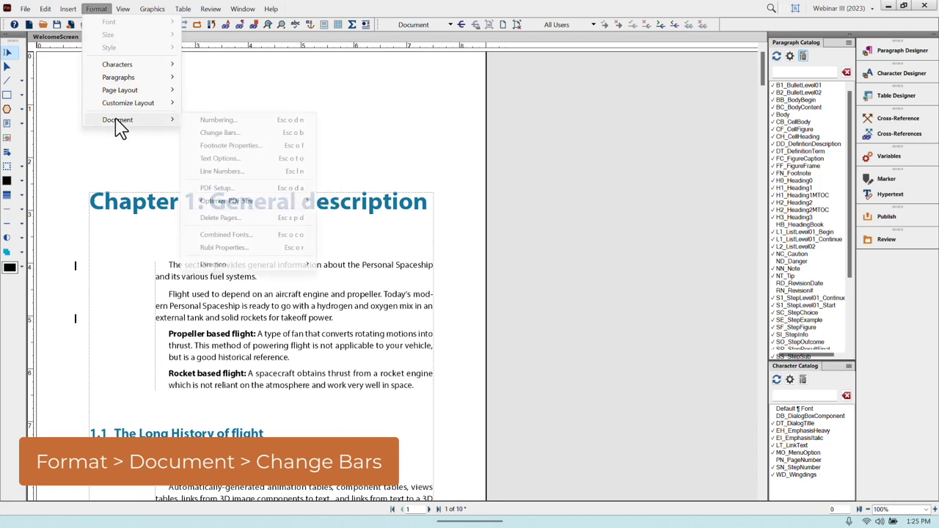
{"action": "left_click", "coordinate": [210, 132]}
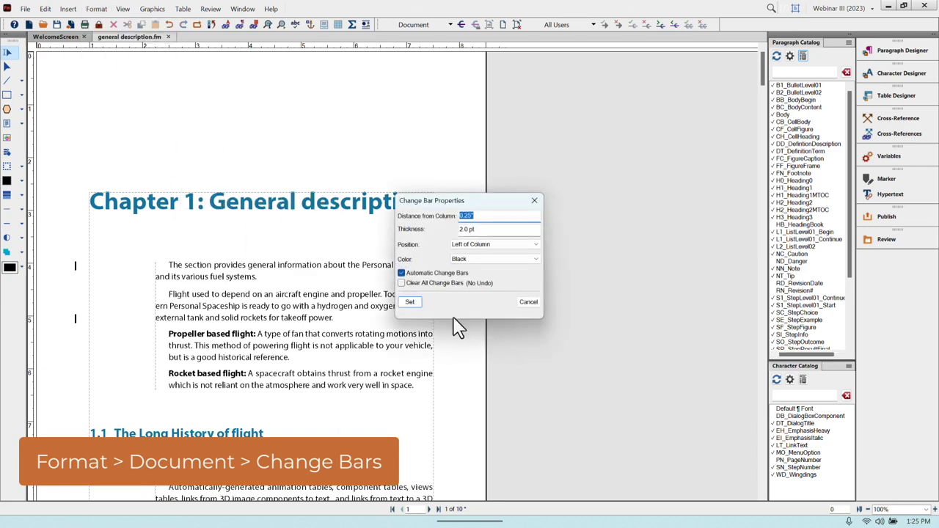
{"action": "left_click", "coordinate": [433, 275]}
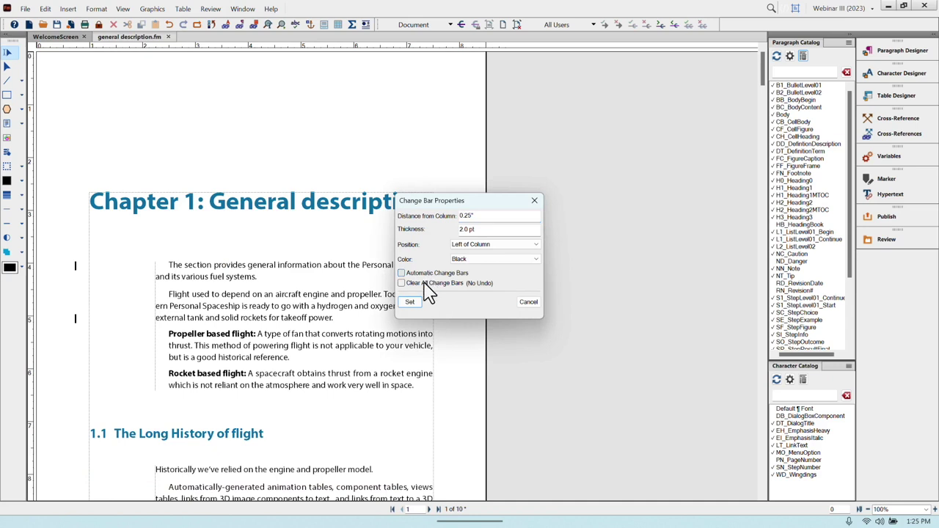
{"action": "left_click", "coordinate": [454, 286]}
{"action": "left_click", "coordinate": [410, 303]}
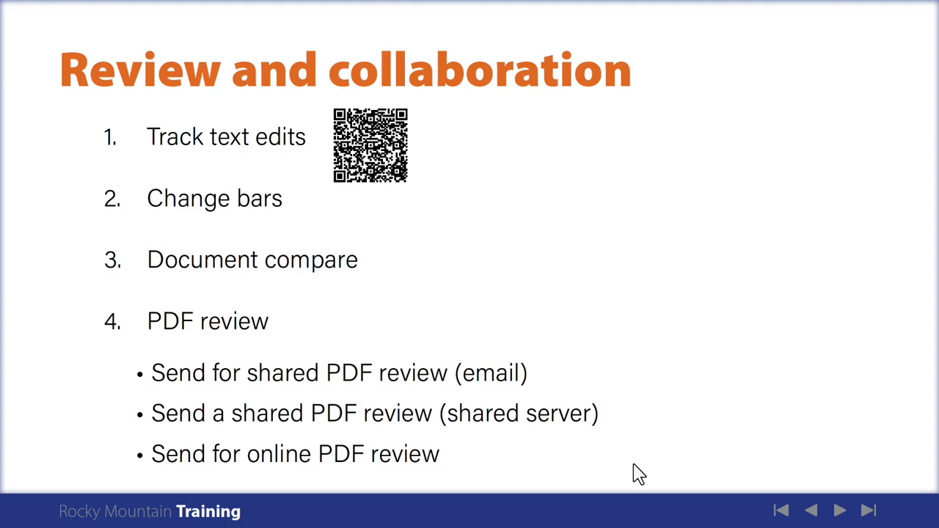
Switch from the slides to FrameMaker and save general description.fm
{"action": "key", "text": "alt+Tab"}
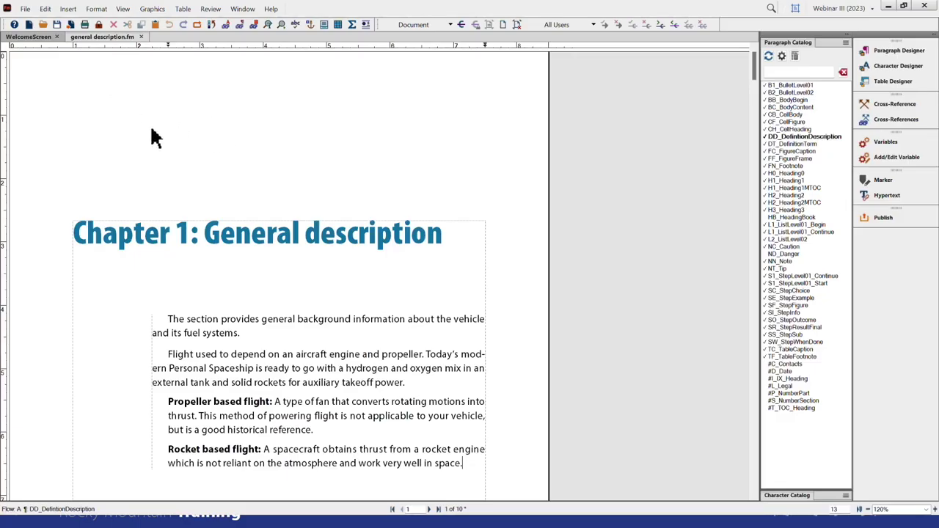
{"action": "left_click", "coordinate": [25, 9]}
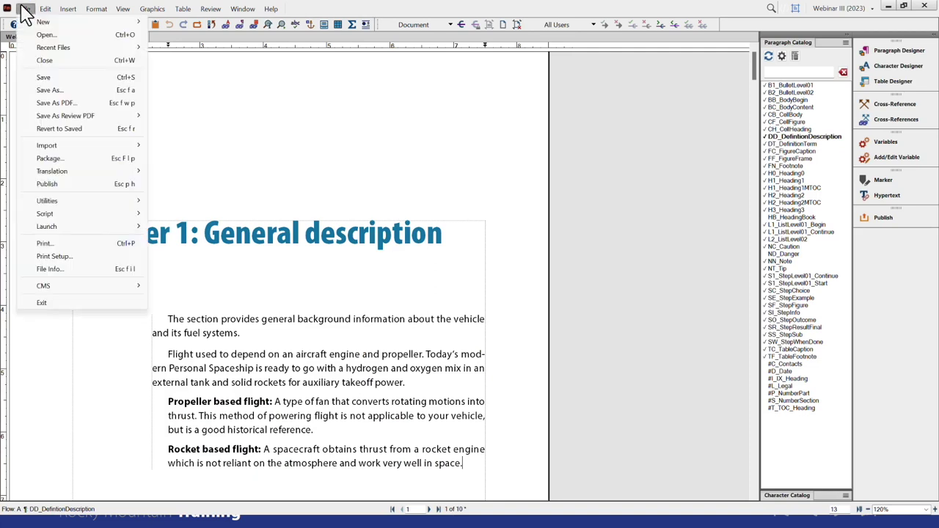
{"action": "left_click", "coordinate": [35, 77]}
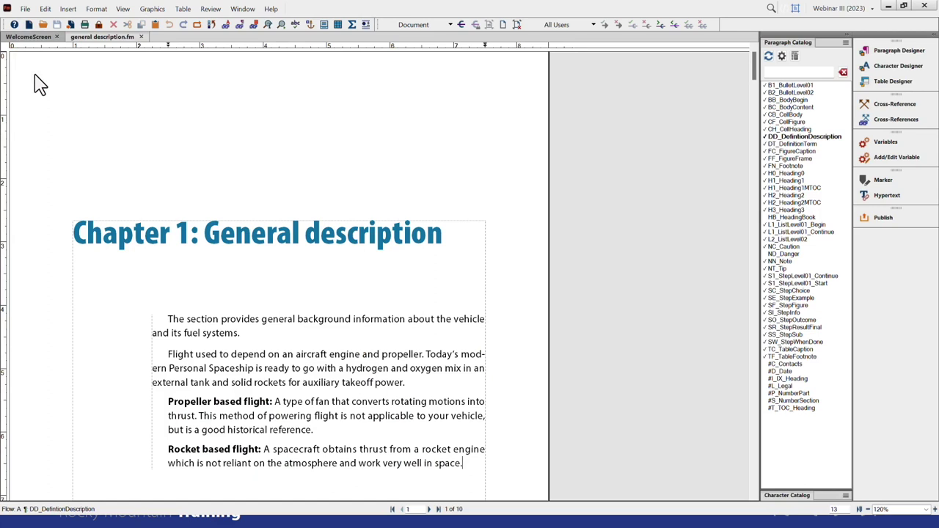
Save a copy of the document in the same folder as "general description revised.fm"
{"action": "left_click", "coordinate": [25, 9]}
{"action": "left_click", "coordinate": [26, 92]}
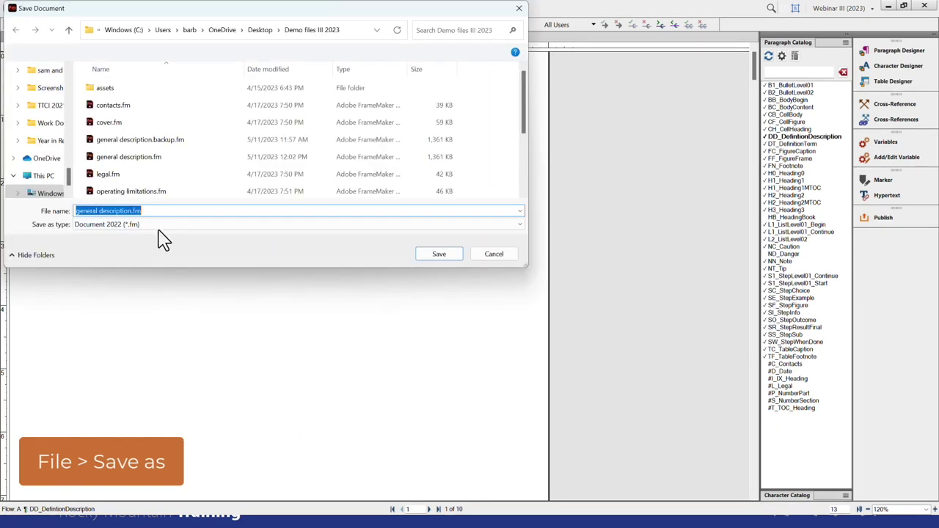
{"action": "left_click", "coordinate": [130, 210]}
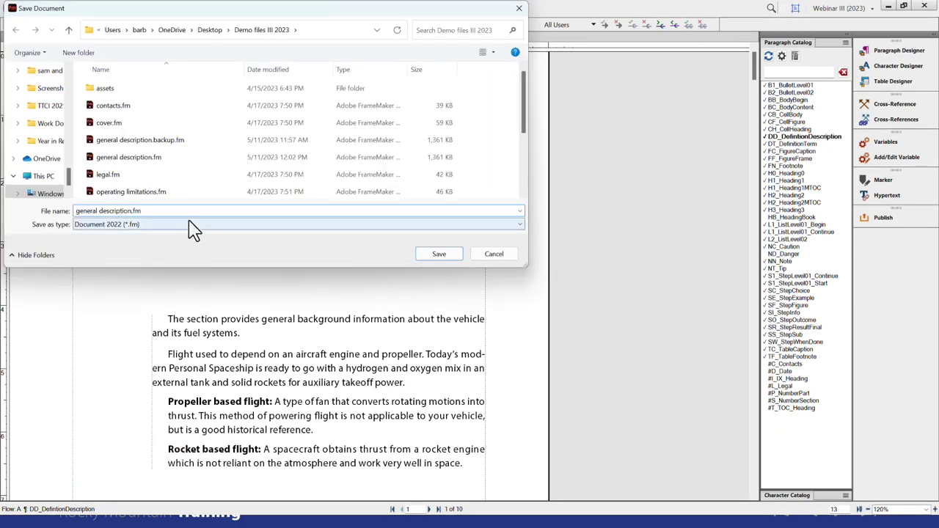
{"action": "type", "text": "revised"}
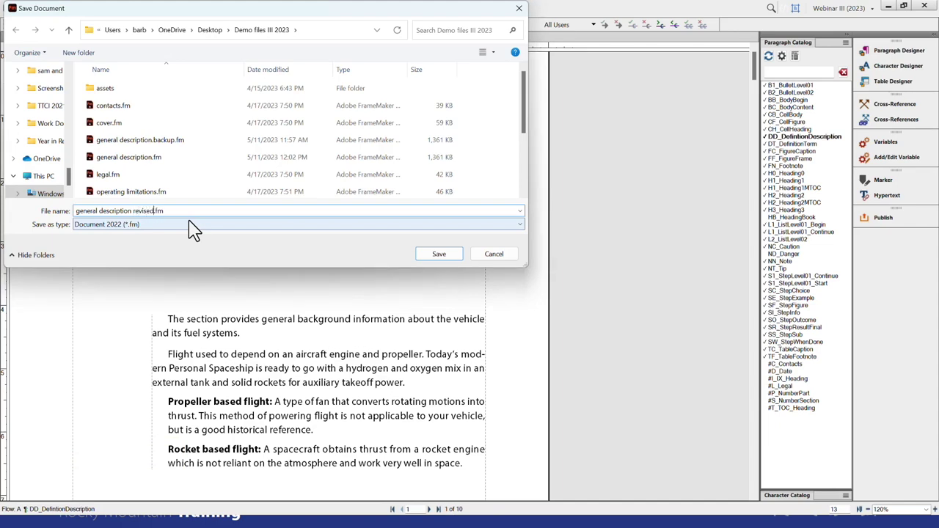
{"action": "left_click", "coordinate": [438, 255]}
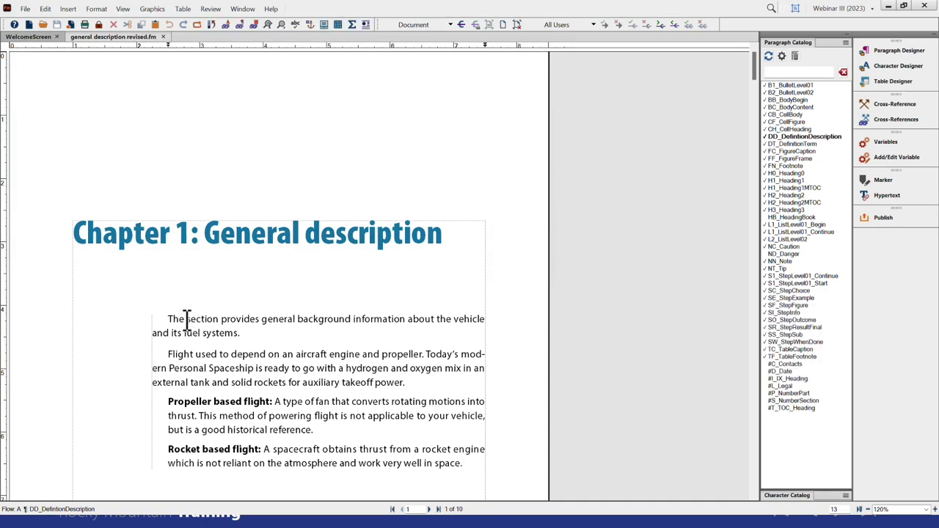
In the chapter's opening sentence, replace "The" with "This update", delete "general" and insert "various" before "fuel systems"
{"action": "left_click", "coordinate": [178, 320]}
{"action": "key", "text": "Delete"}
{"action": "type", "text": "is"}
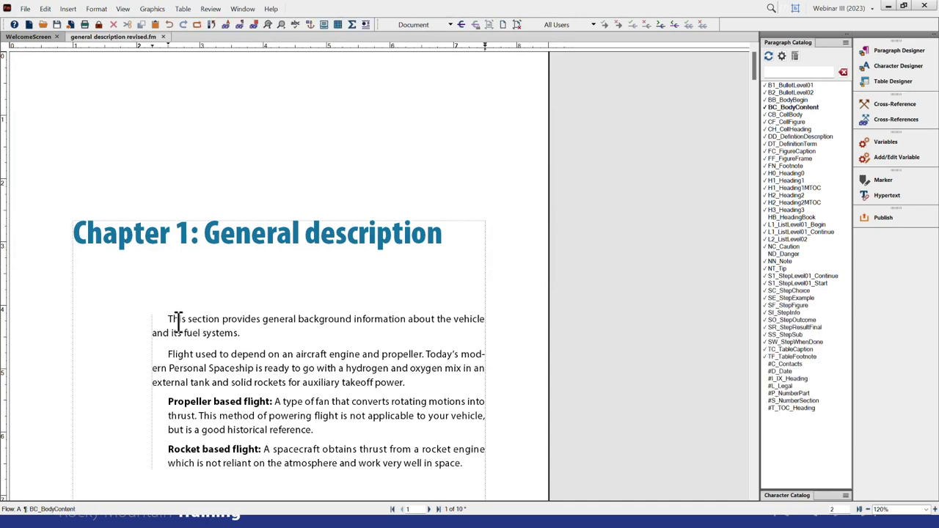
{"action": "type", "text": " update"}
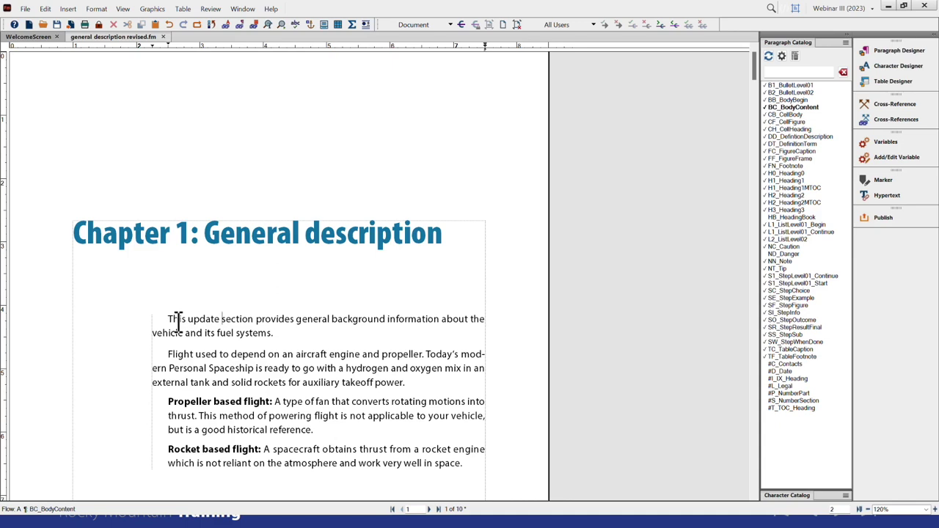
{"action": "double_click", "coordinate": [314, 318]}
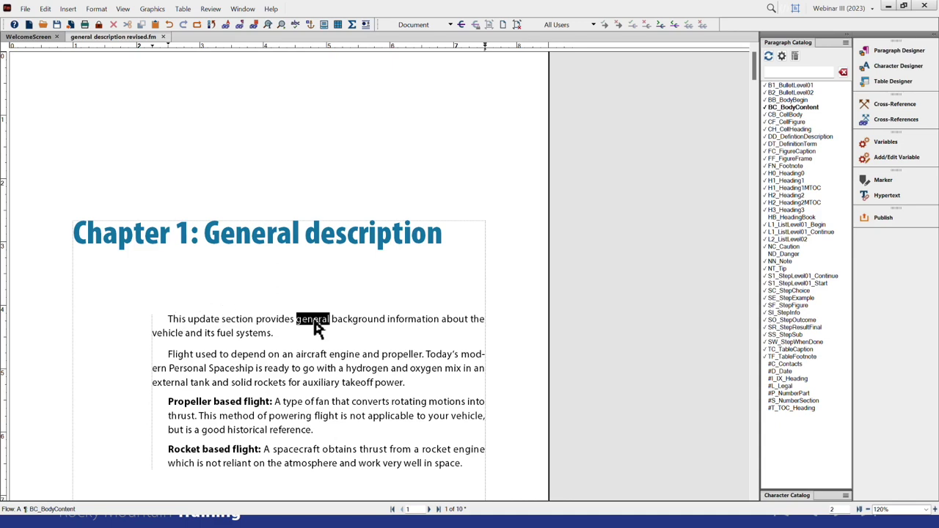
{"action": "key", "text": "Delete"}
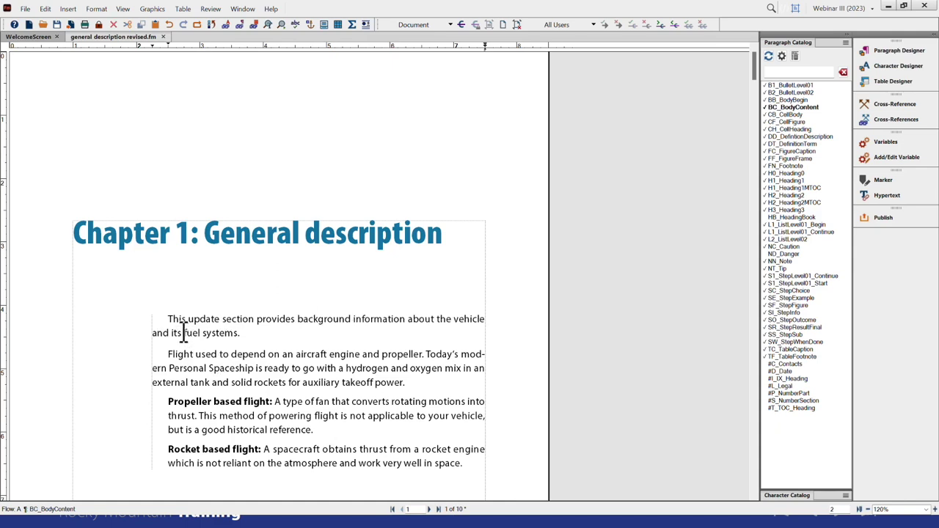
{"action": "type", "text": "various"}
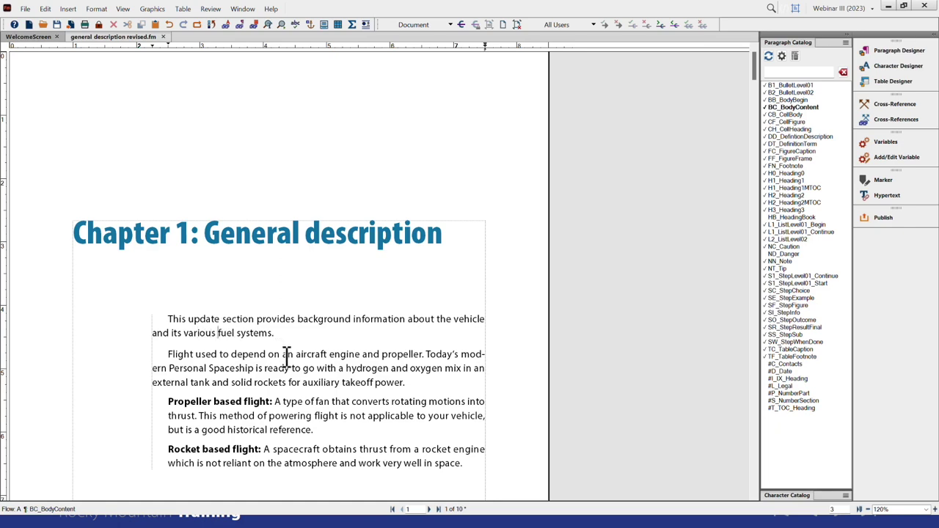
Insert a footnote reading "New Note." after "propeller model." in the first paragraph of section 1.1
{"action": "scroll", "coordinate": [284, 358], "scroll_direction": "down", "scroll_amount": 2}
{"action": "scroll", "coordinate": [286, 357], "scroll_direction": "down", "scroll_amount": 4}
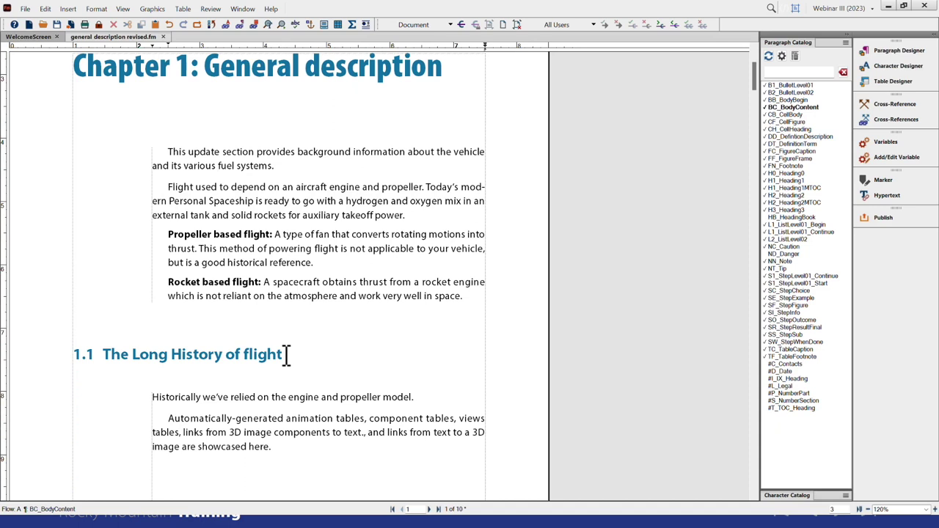
{"action": "left_click", "coordinate": [430, 394]}
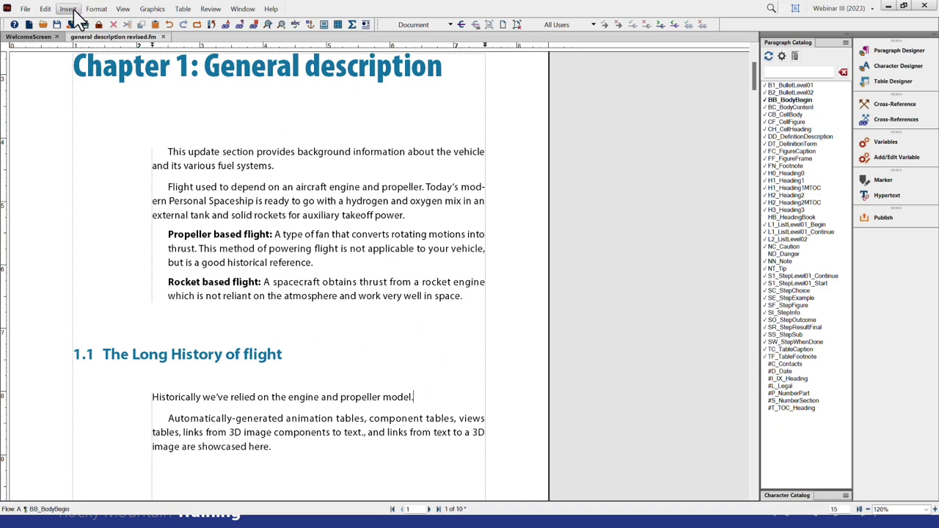
{"action": "left_click", "coordinate": [67, 9]}
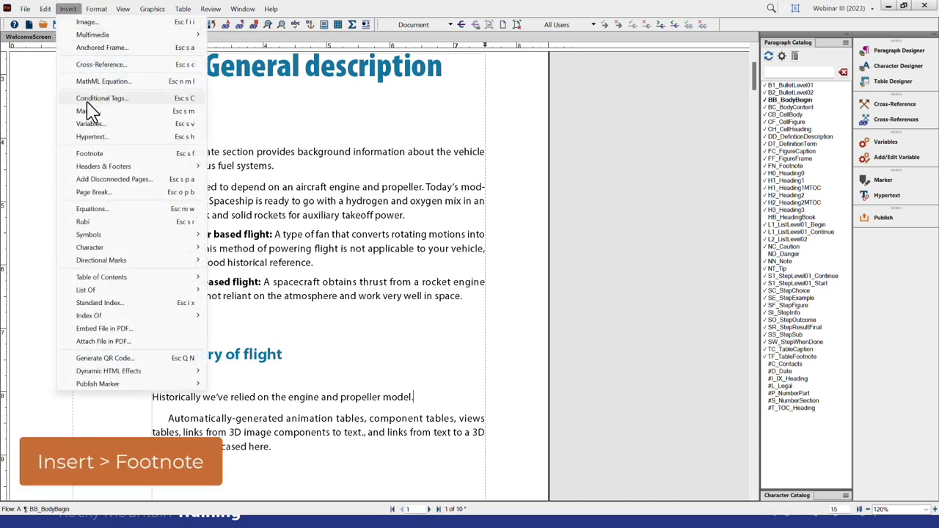
{"action": "left_click", "coordinate": [87, 154]}
{"action": "type", "text": "New Note."}
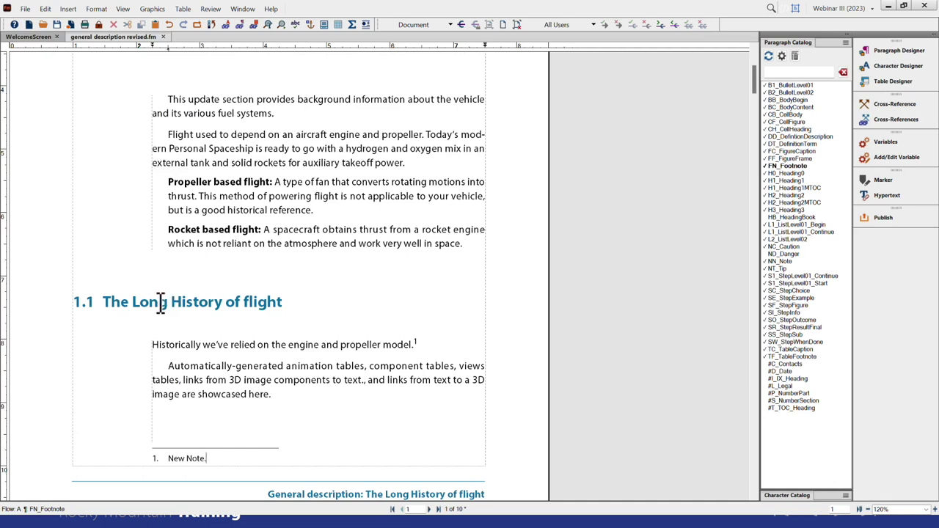
Update the H1_Heading1 paragraph style of the section 1.1 heading to the CorporateColor_Secondary color and Regular weight
{"action": "left_click", "coordinate": [132, 302]}
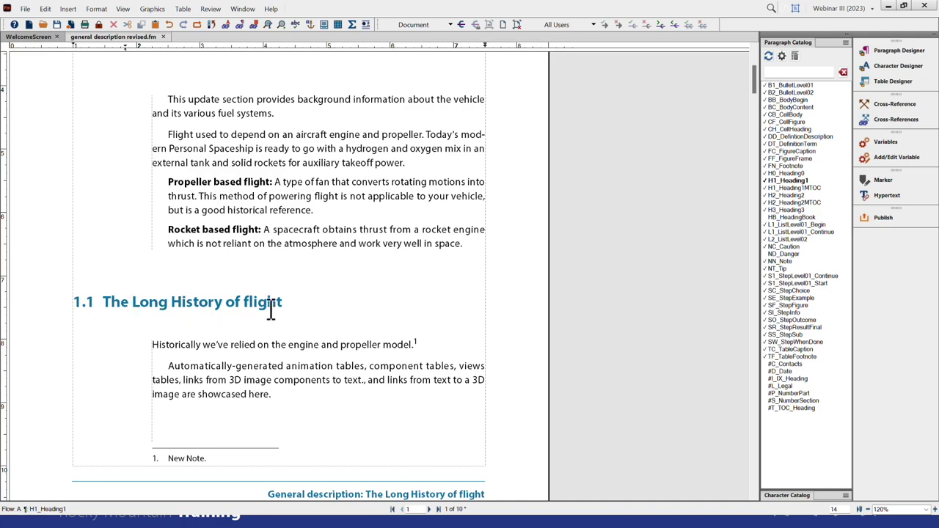
{"action": "left_click", "coordinate": [910, 51]}
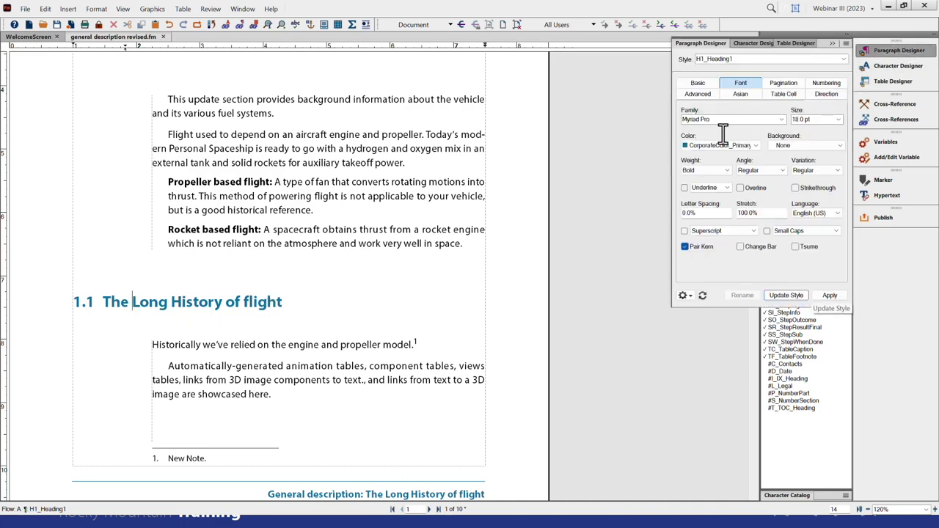
{"action": "left_click", "coordinate": [757, 146]}
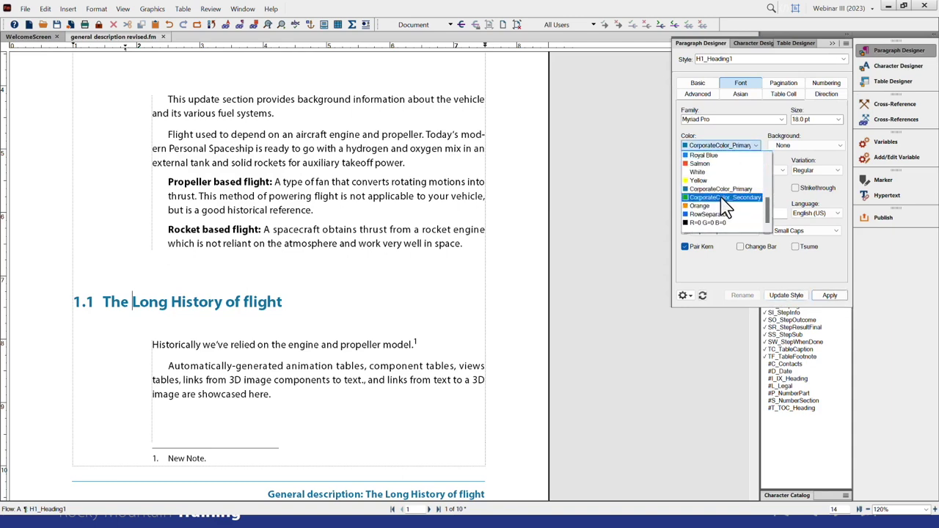
{"action": "left_click", "coordinate": [725, 199]}
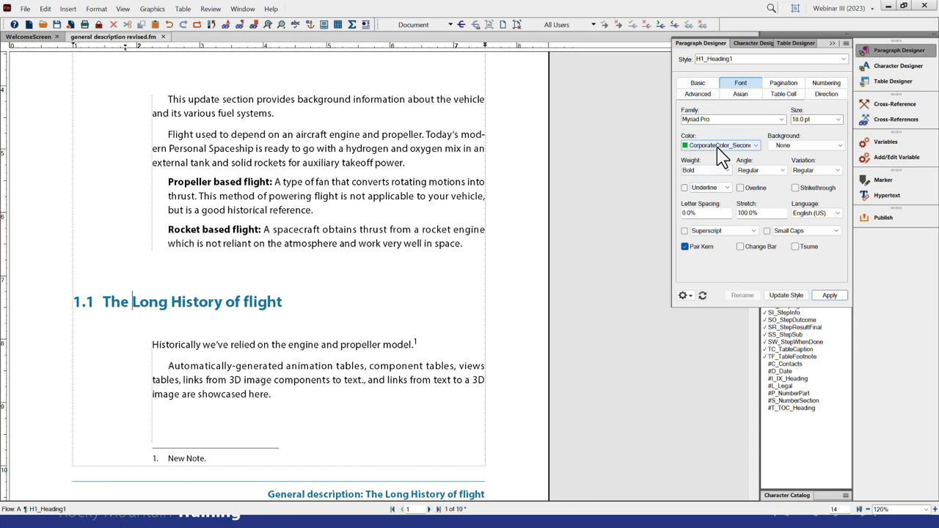
{"action": "left_click", "coordinate": [727, 169]}
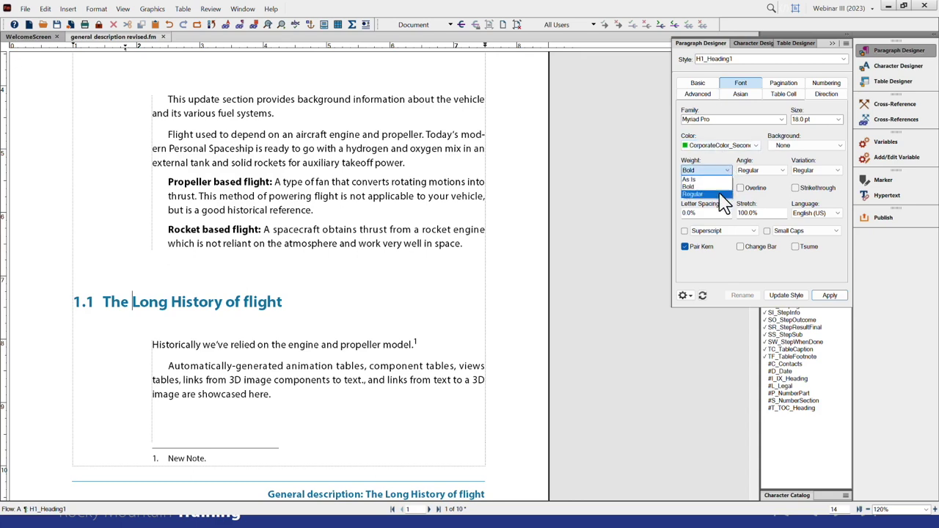
{"action": "left_click", "coordinate": [721, 195]}
{"action": "left_click", "coordinate": [786, 294]}
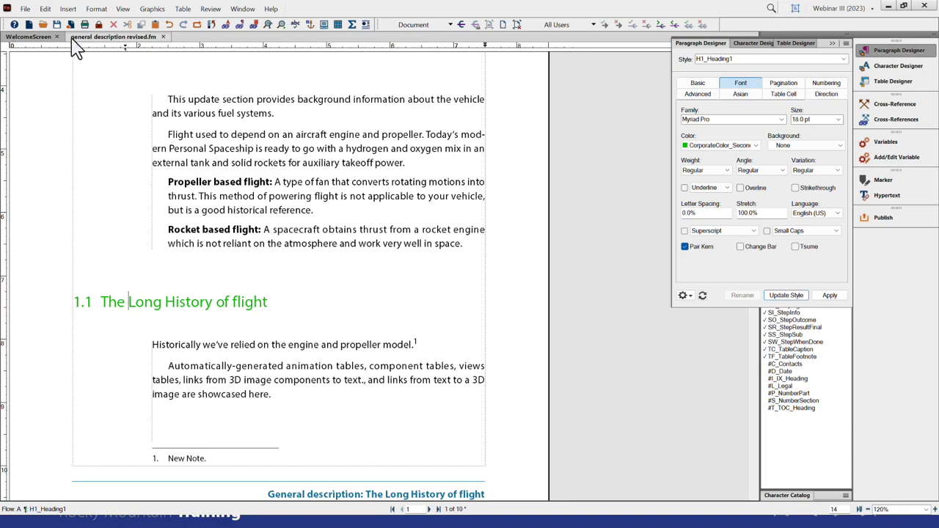
Save the revised document and reopen the original general description.fm from the recent files
{"action": "left_click", "coordinate": [26, 9]}
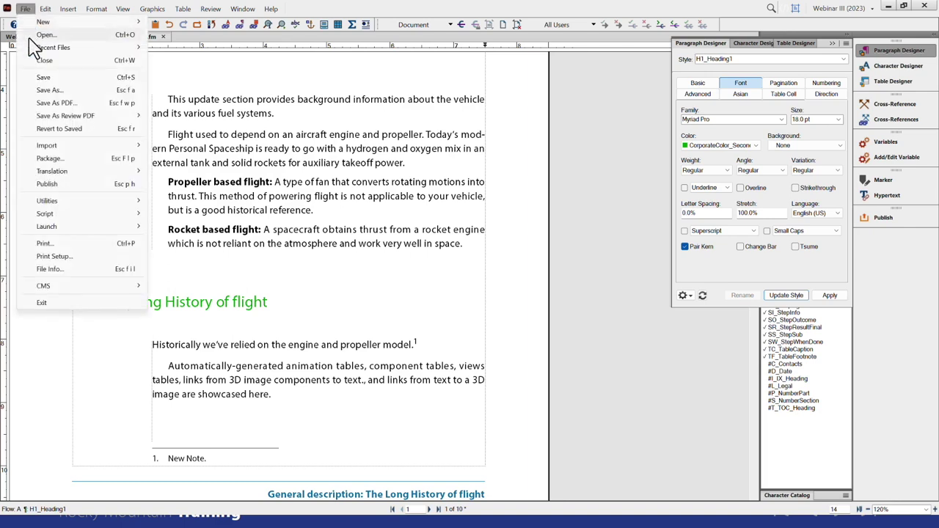
{"action": "left_click", "coordinate": [38, 78]}
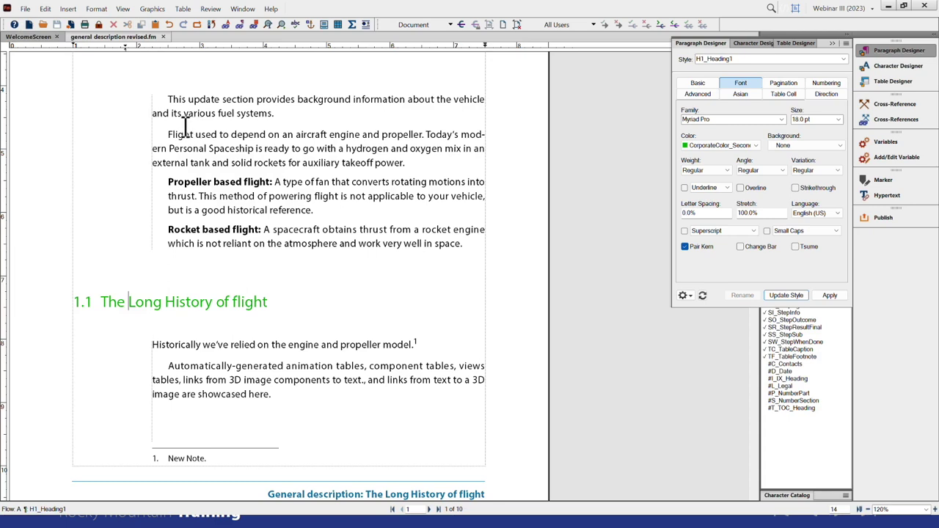
{"action": "left_click", "coordinate": [26, 9]}
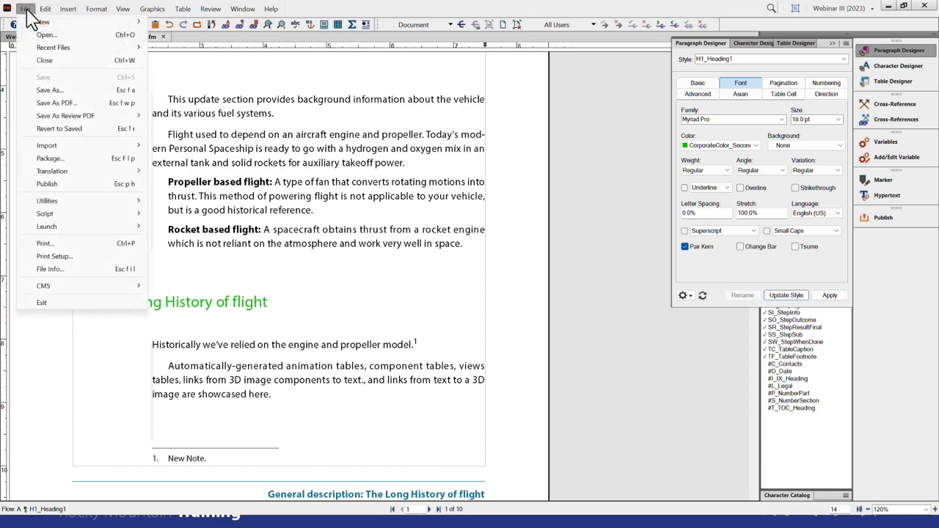
{"action": "mouse_move", "coordinate": [44, 47]}
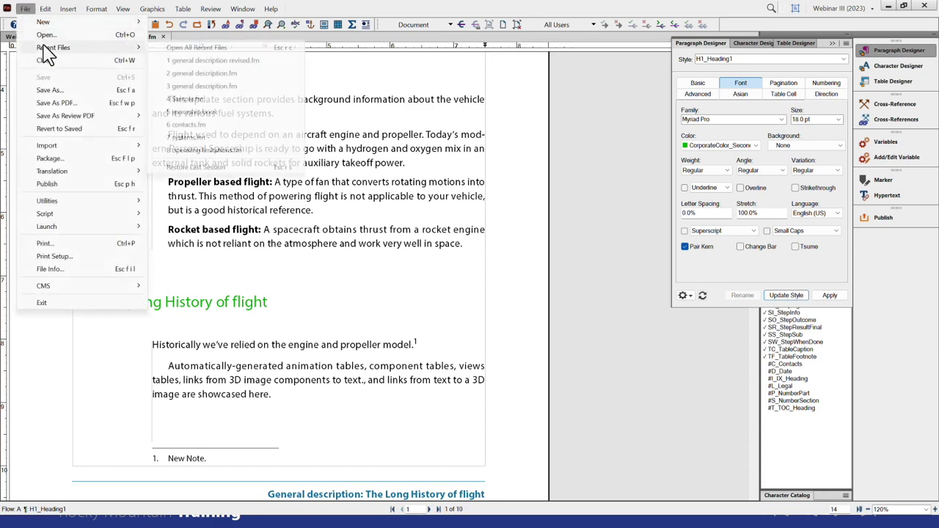
{"action": "left_click", "coordinate": [211, 74]}
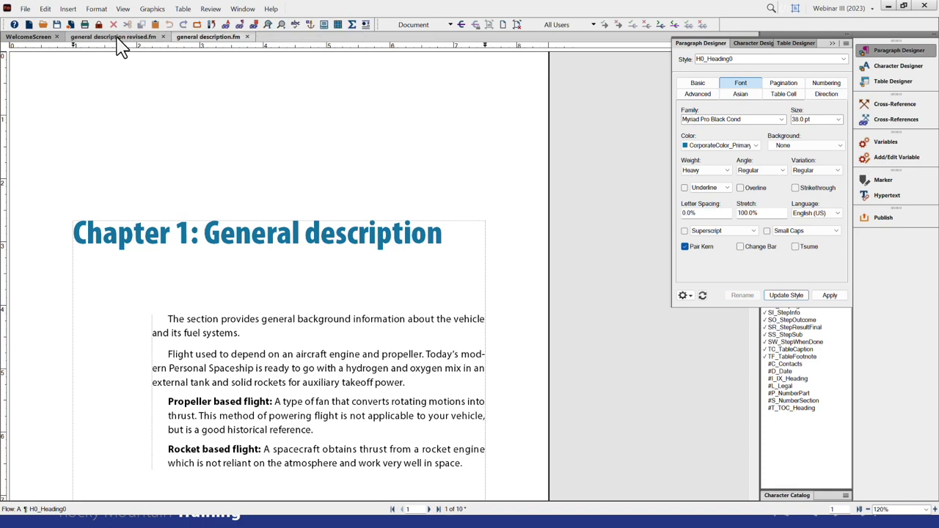
Set up a comparison of general description revised.fm against the older general description.fm, creating summary and composite documents
{"action": "left_click", "coordinate": [118, 39]}
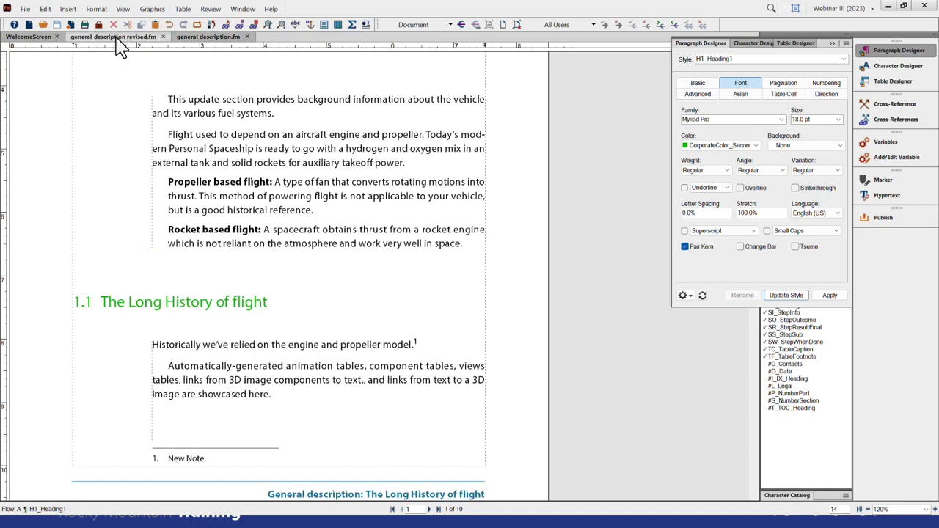
{"action": "left_click", "coordinate": [25, 9]}
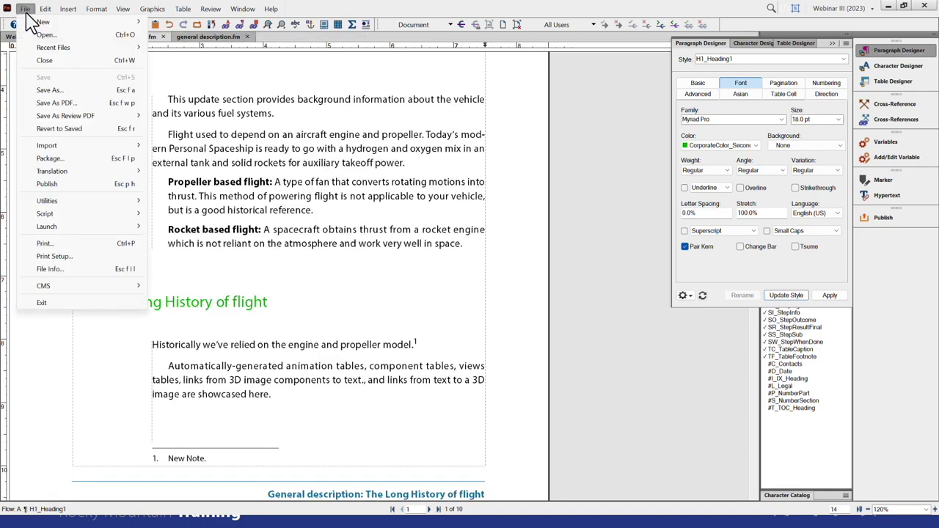
{"action": "mouse_move", "coordinate": [42, 204]}
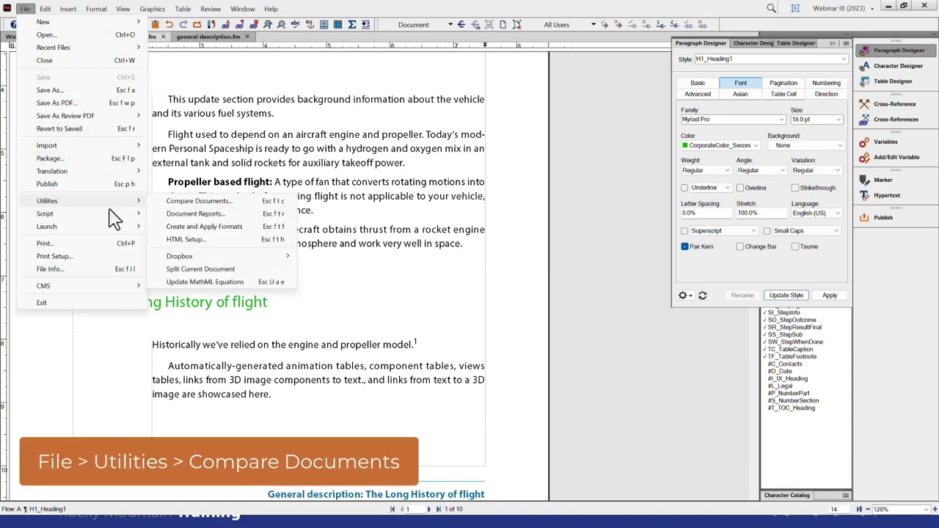
{"action": "left_click", "coordinate": [205, 202]}
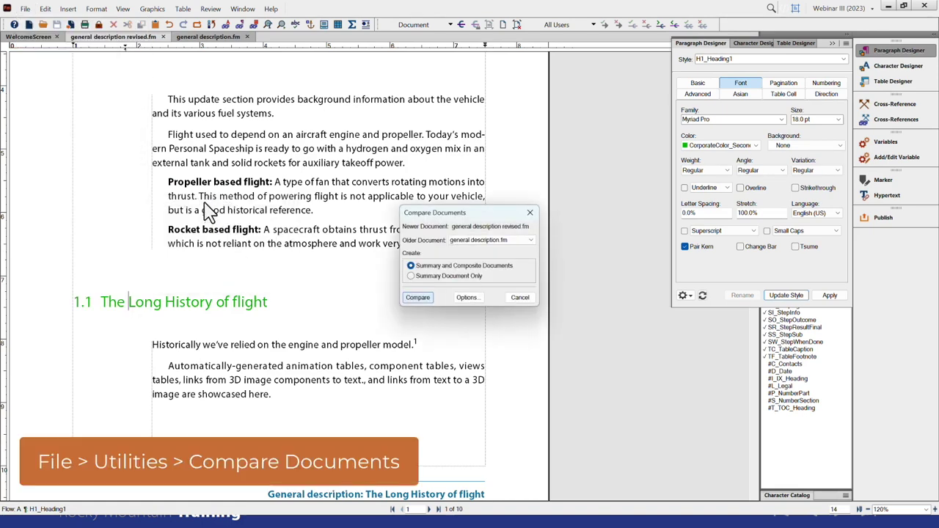
{"action": "left_click", "coordinate": [497, 244]}
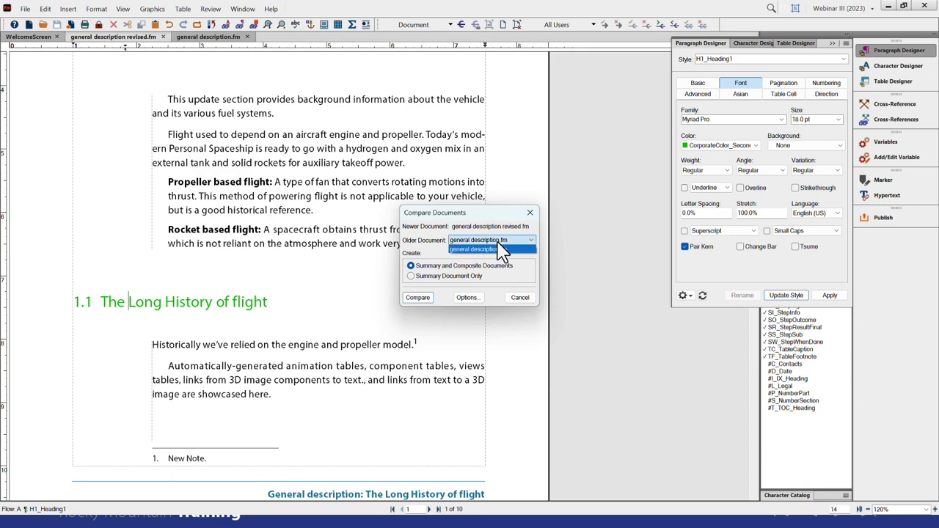
{"action": "left_click", "coordinate": [501, 250]}
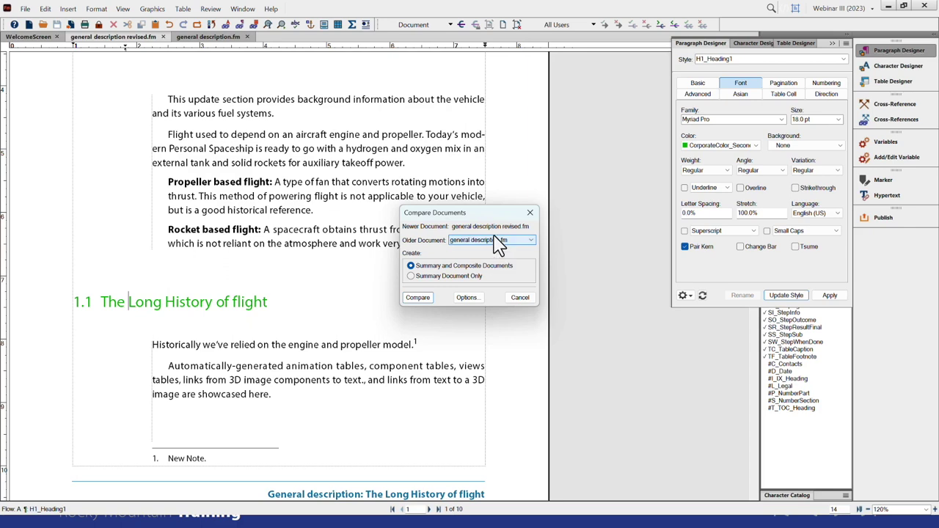
{"action": "left_click", "coordinate": [473, 265]}
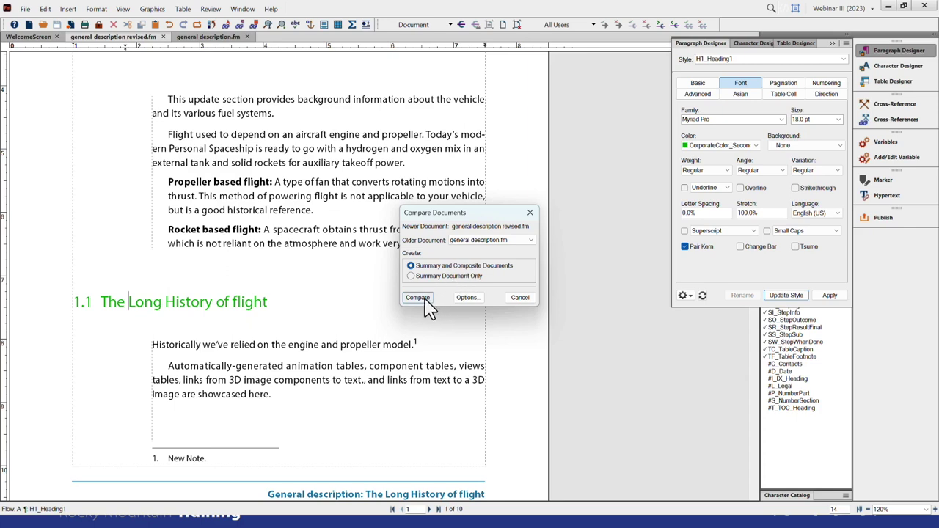
Accept the comparison options with Inserted and Deleted condition tags, change bars and hypertext links in the summary, and run the comparison
{"action": "left_click", "coordinate": [467, 298]}
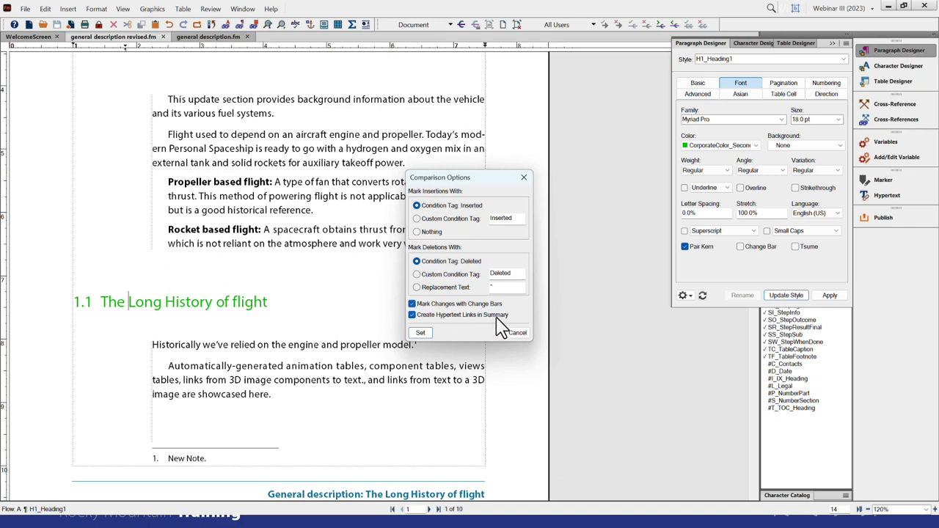
{"action": "left_click", "coordinate": [421, 333]}
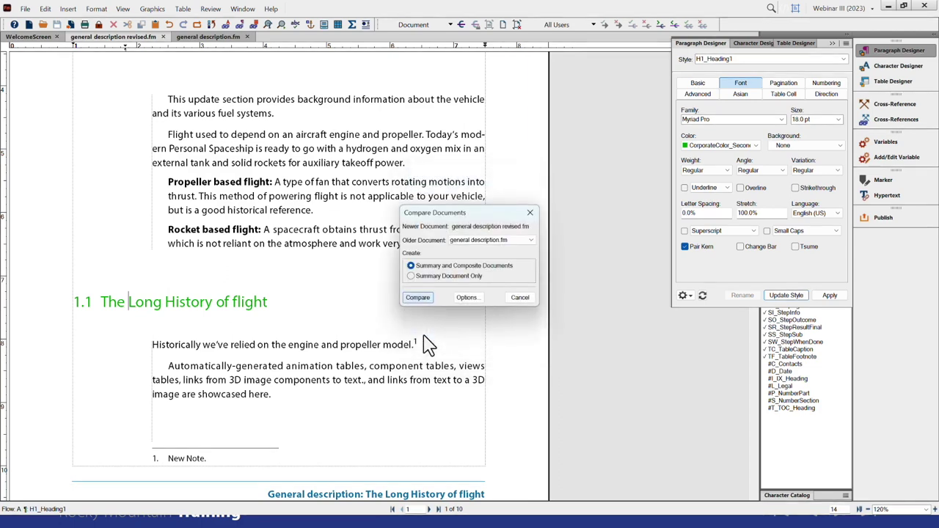
{"action": "key", "text": "Return"}
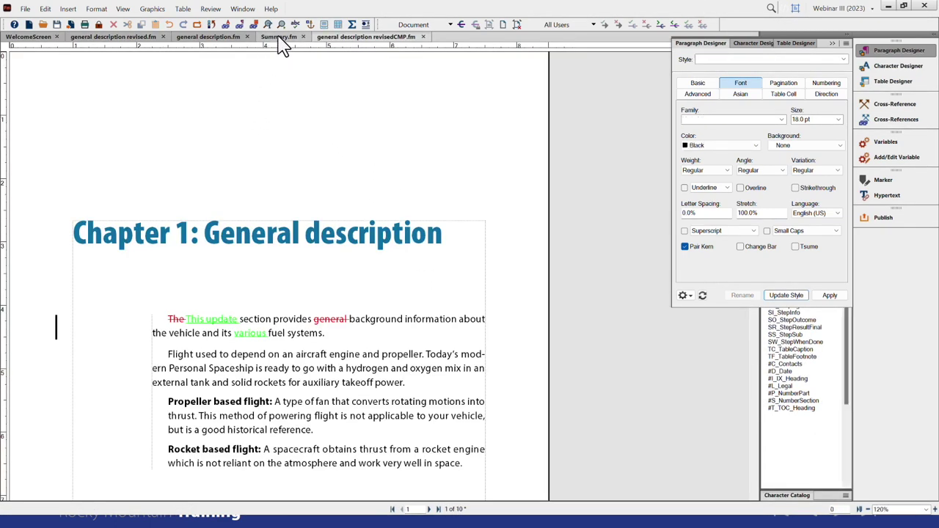
Review the comparison summary and follow the footnote change's composite page link to examine the marked changes in the composite document
{"action": "left_click", "coordinate": [280, 38]}
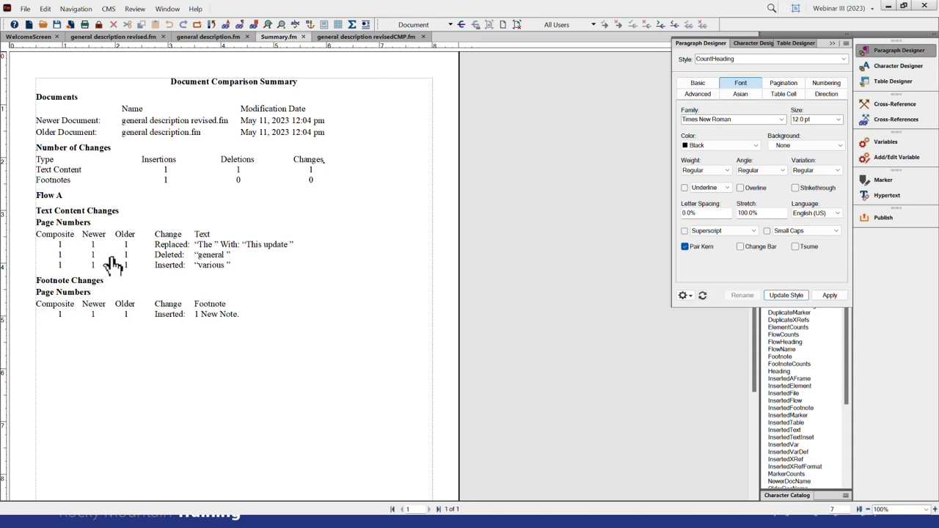
{"action": "left_click", "coordinate": [59, 316]}
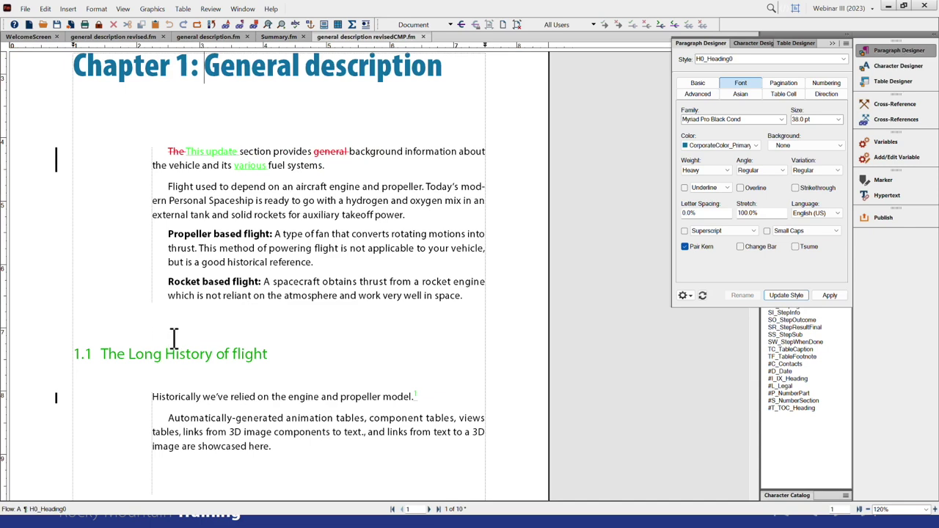
{"action": "scroll", "coordinate": [212, 330], "scroll_direction": "down", "scroll_amount": 2}
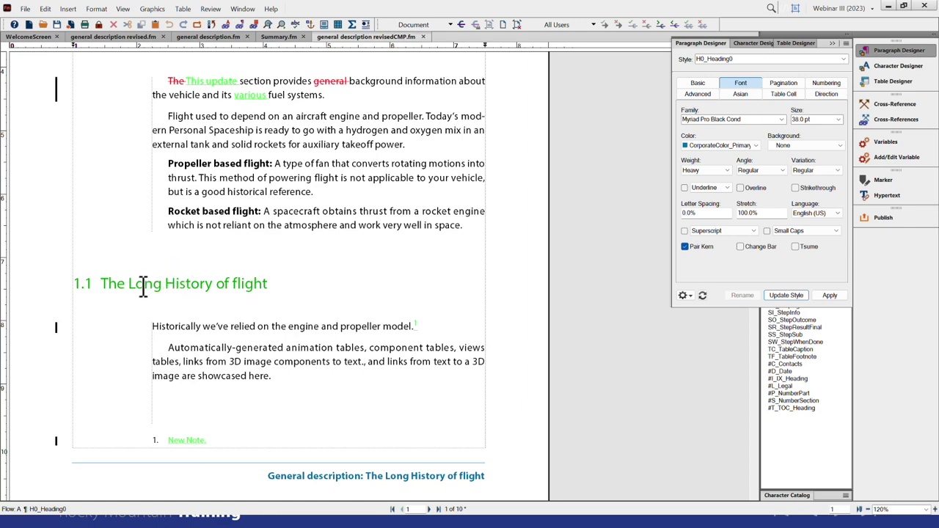
{"action": "scroll", "coordinate": [162, 286], "scroll_direction": "down", "scroll_amount": 1}
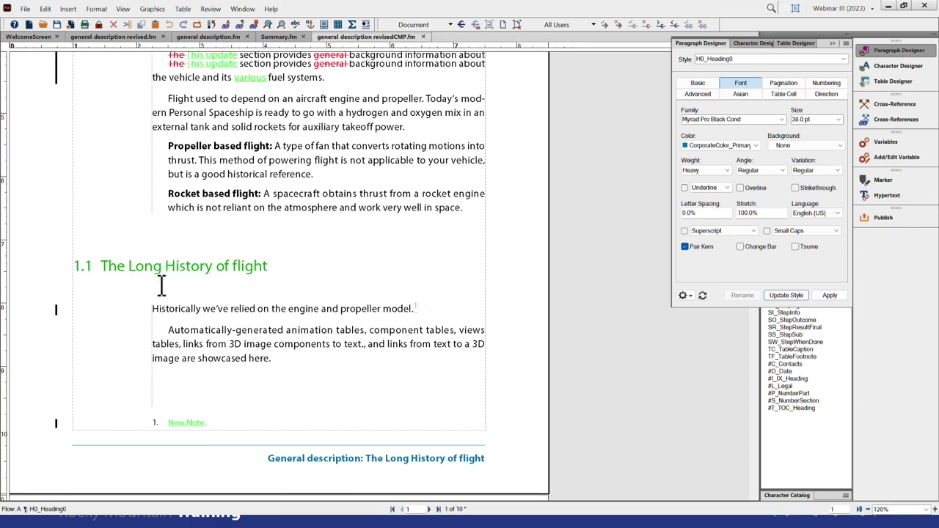
{"action": "scroll", "coordinate": [161, 286], "scroll_direction": "up", "scroll_amount": 2}
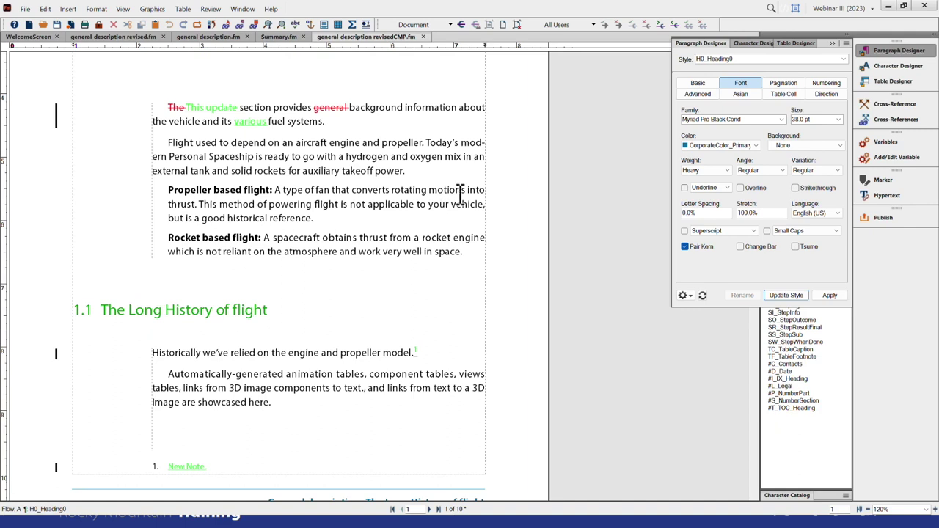
Close the comparison summary document and the composite document general description revisedCMP.fm
{"action": "left_click", "coordinate": [279, 37]}
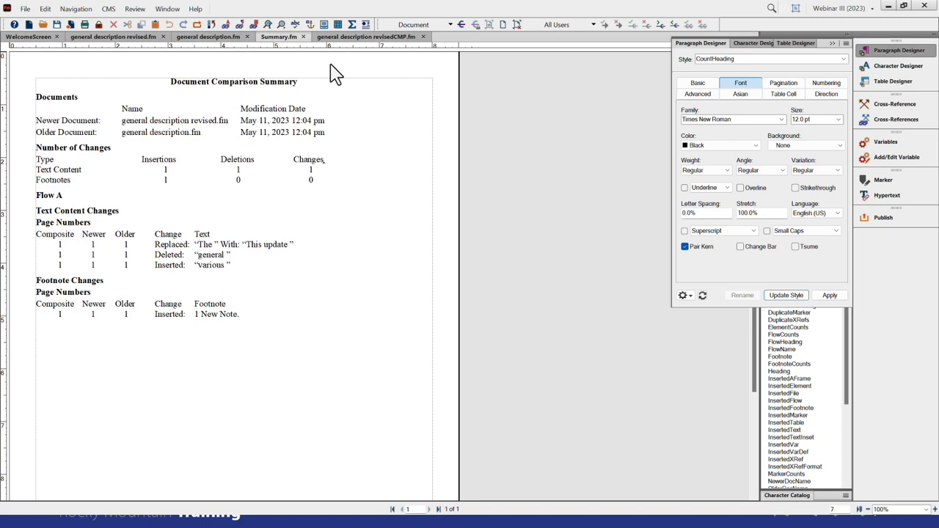
{"action": "left_click", "coordinate": [303, 37]}
{"action": "left_click", "coordinate": [487, 282]}
{"action": "left_click", "coordinate": [423, 37]}
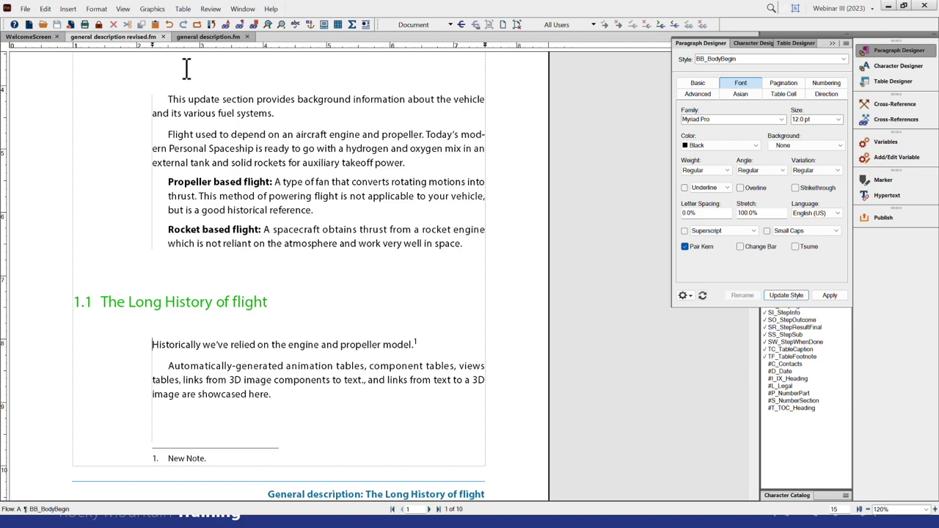
Save the revised document as a PDF named general description revised.pdf
{"action": "left_click", "coordinate": [22, 10]}
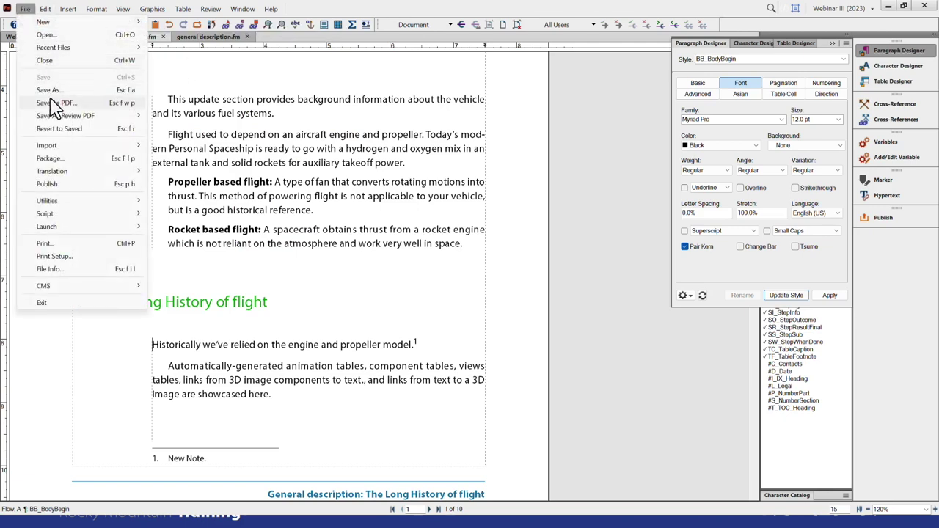
{"action": "key", "text": "Escape"}
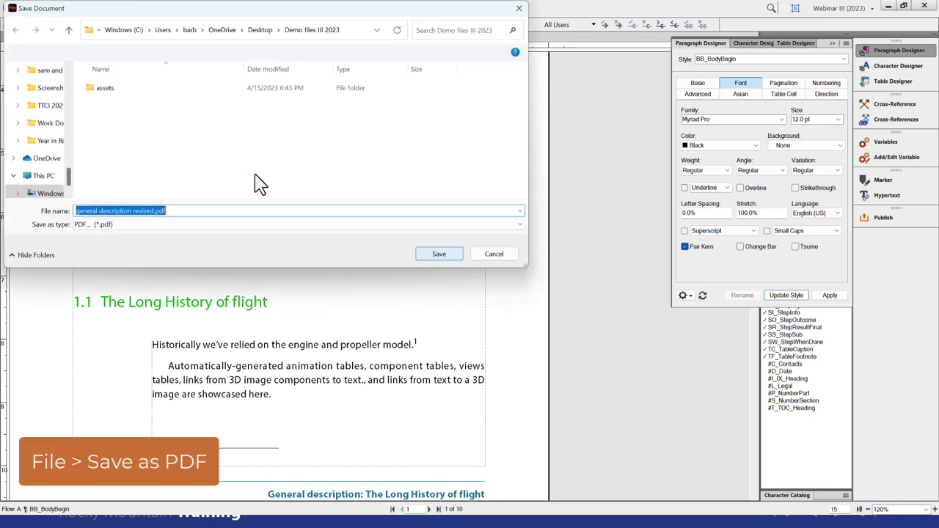
{"action": "key", "text": "Return"}
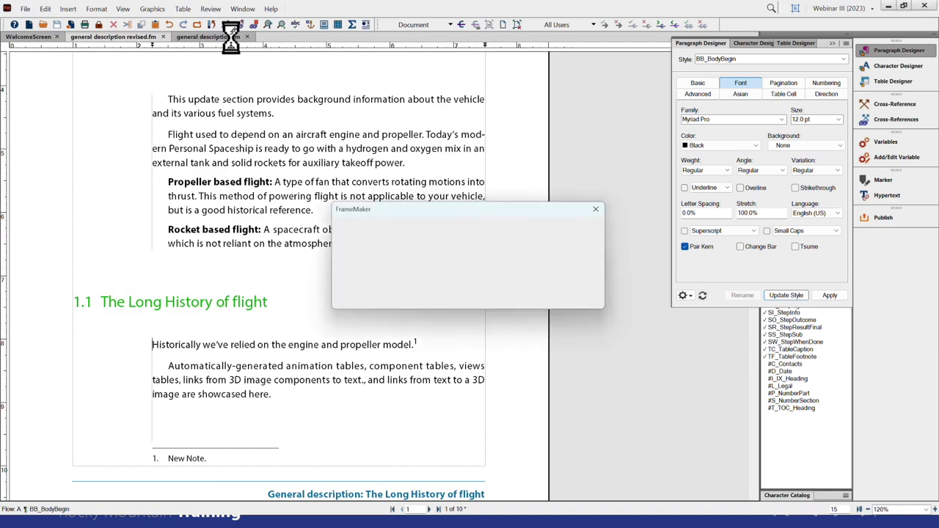
{"action": "key", "text": "Escape"}
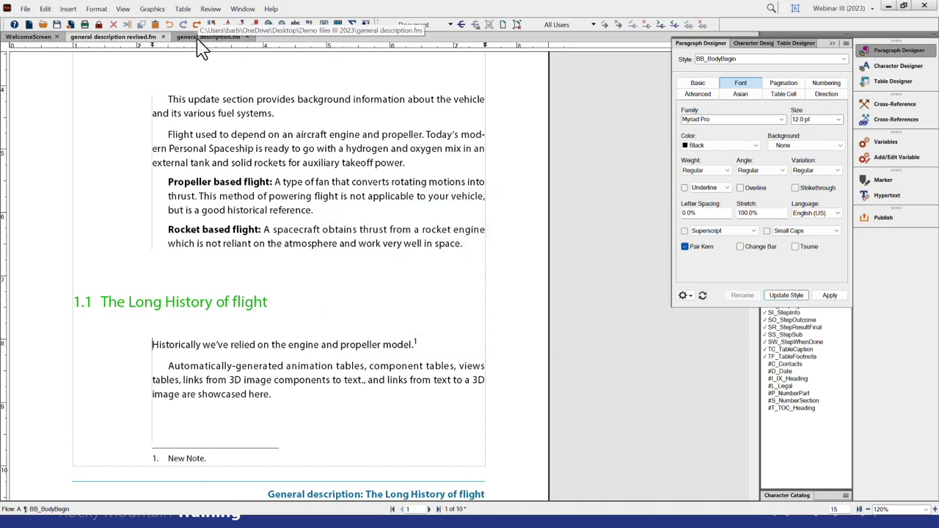
Save the original general description.fm as a PDF and view the generated file in Adobe Acrobat Pro
{"action": "left_click", "coordinate": [195, 40]}
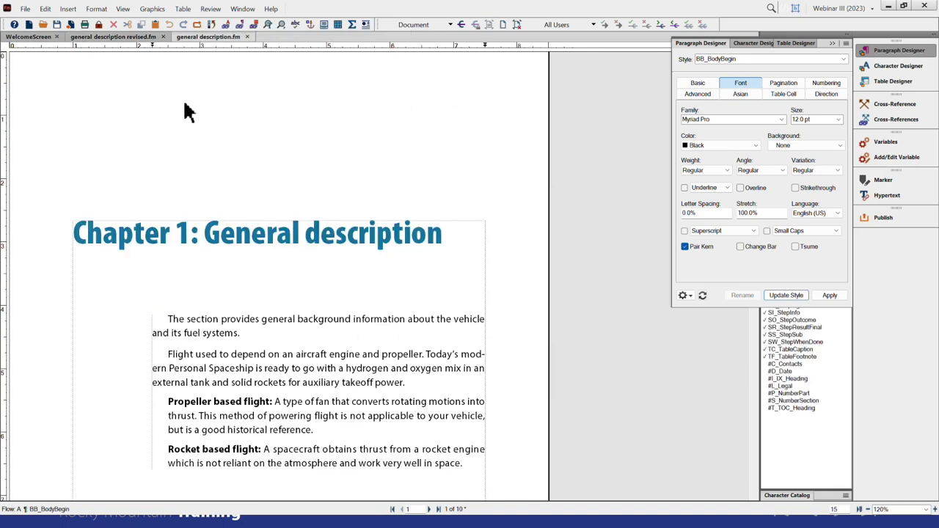
{"action": "left_click", "coordinate": [25, 8]}
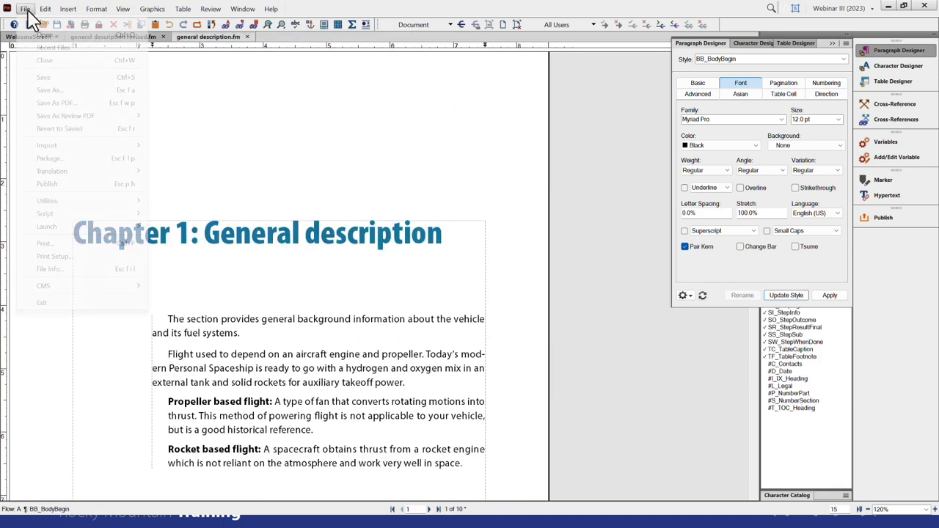
{"action": "left_click", "coordinate": [41, 103]}
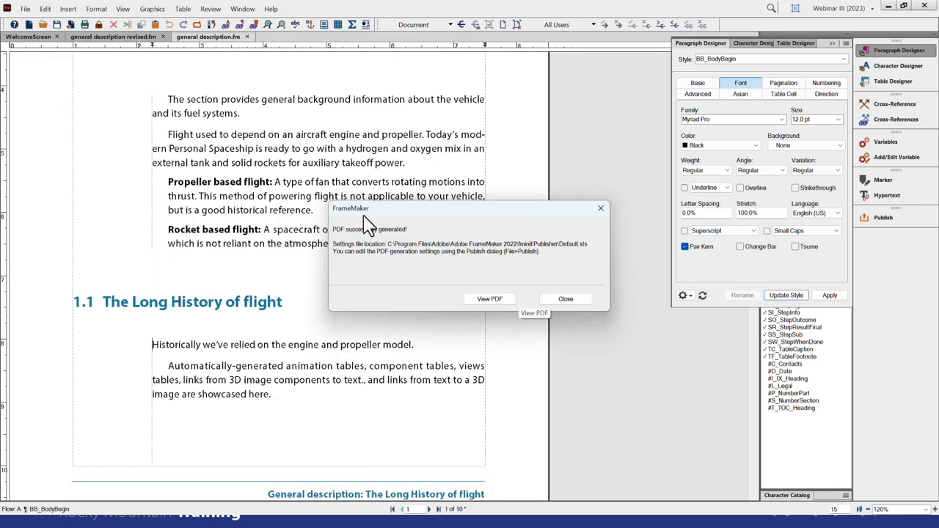
{"action": "left_click", "coordinate": [494, 301]}
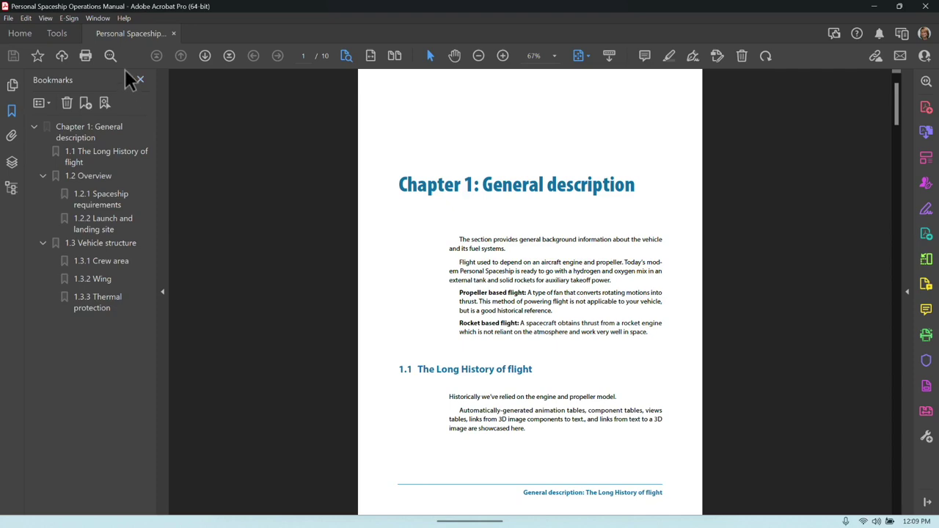
Open general description revised.pdf in Acrobat alongside the original PDF and bring the revised version to the front
{"action": "left_click", "coordinate": [9, 18]}
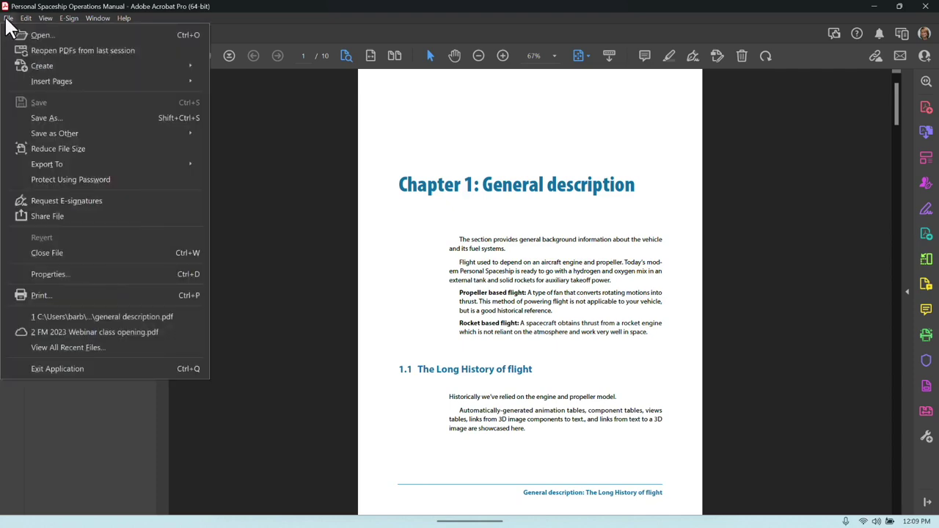
{"action": "key", "text": "Escape"}
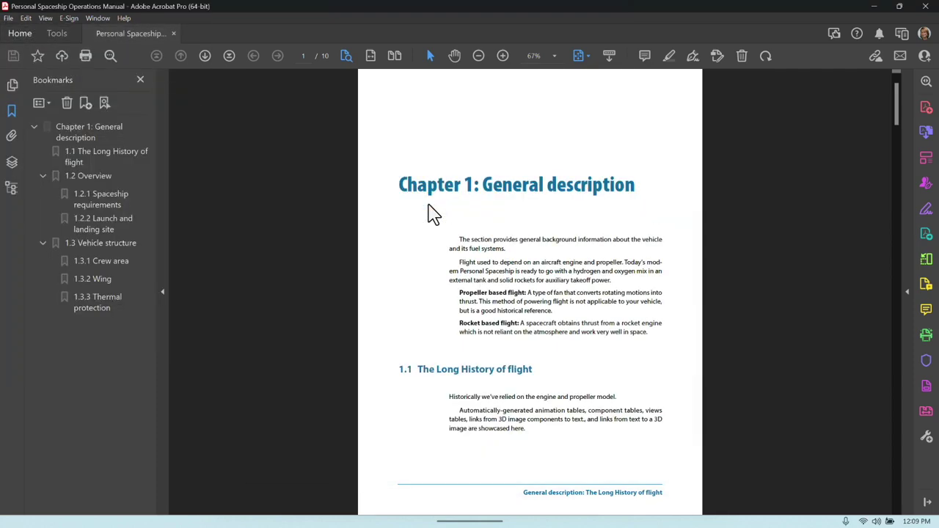
{"action": "left_click", "coordinate": [134, 32]}
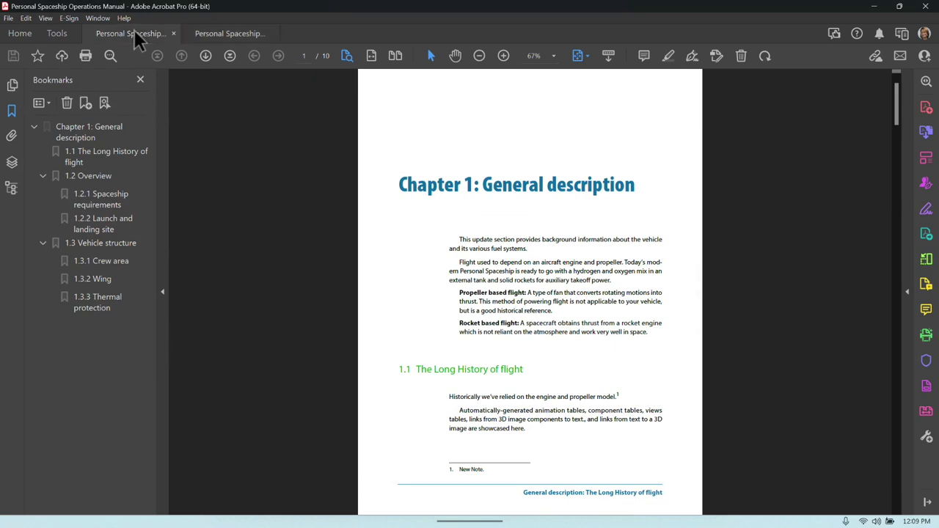
{"action": "left_click", "coordinate": [241, 41]}
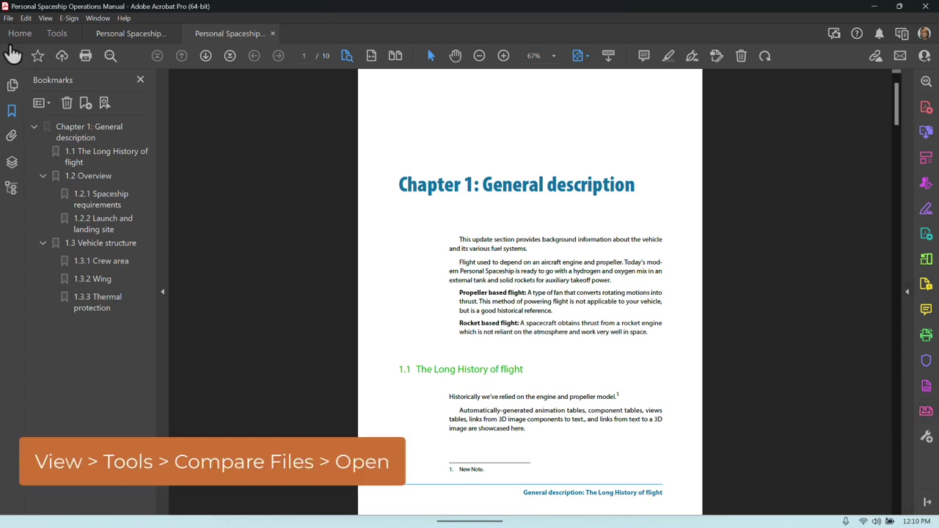
Run Compare Files with general description.pdf as the old file and general description revised.pdf as the new file
{"action": "left_click", "coordinate": [58, 34]}
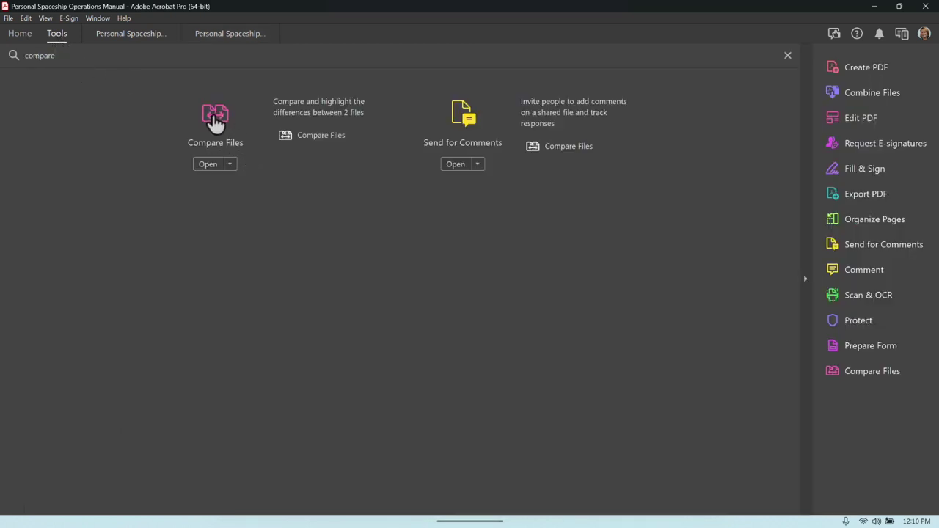
{"action": "left_click", "coordinate": [231, 35]}
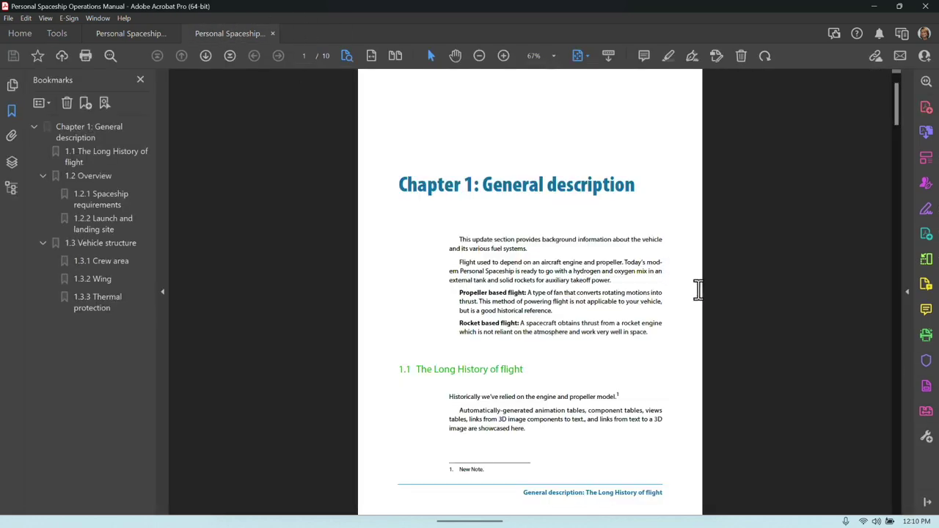
{"action": "left_click", "coordinate": [925, 412]}
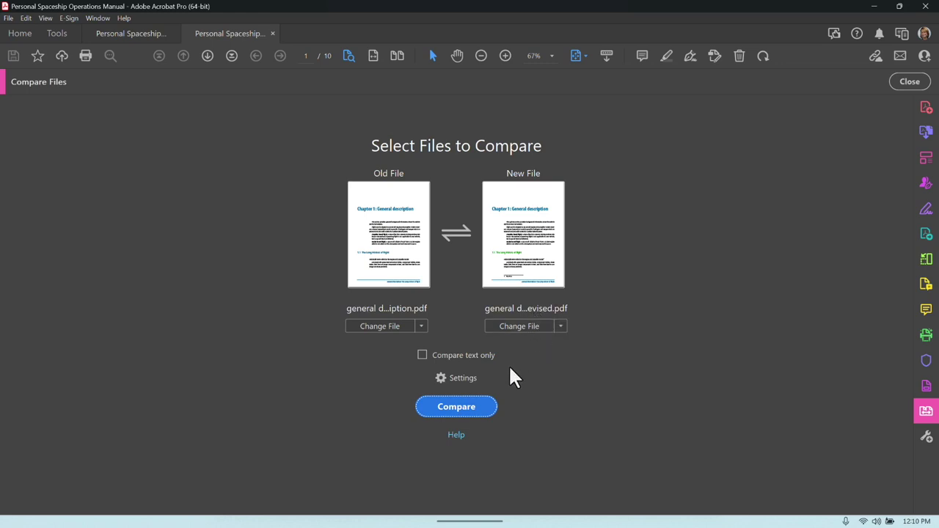
{"action": "left_click", "coordinate": [458, 407]}
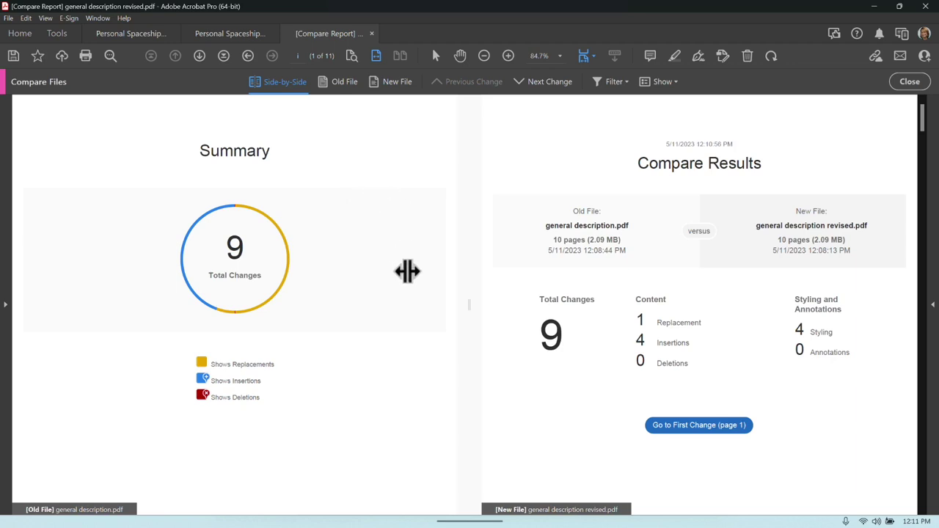
Examine the side-by-side comparison of the two PDFs and include Formatting changes in the results filter
{"action": "scroll", "coordinate": [407, 271], "scroll_direction": "down", "scroll_amount": 8}
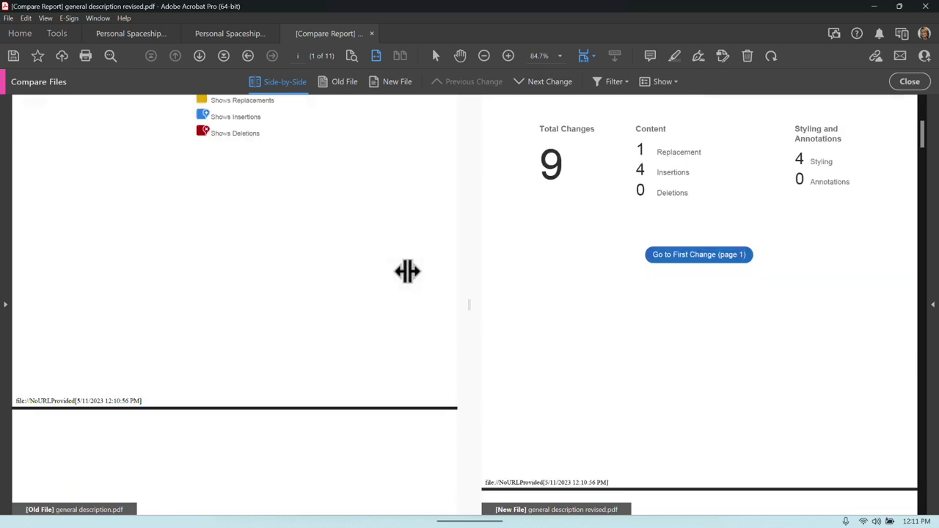
{"action": "scroll", "coordinate": [407, 271], "scroll_direction": "down", "scroll_amount": 5}
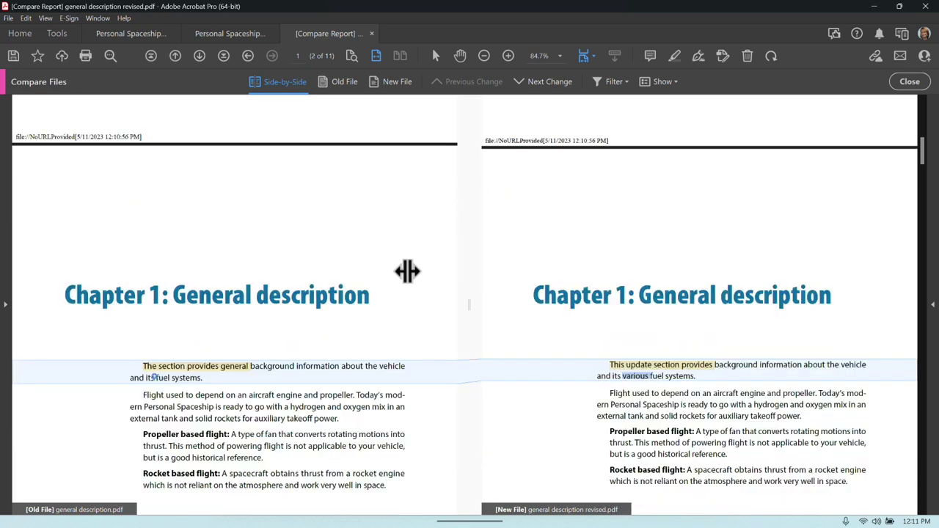
{"action": "scroll", "coordinate": [405, 271], "scroll_direction": "down", "scroll_amount": 2}
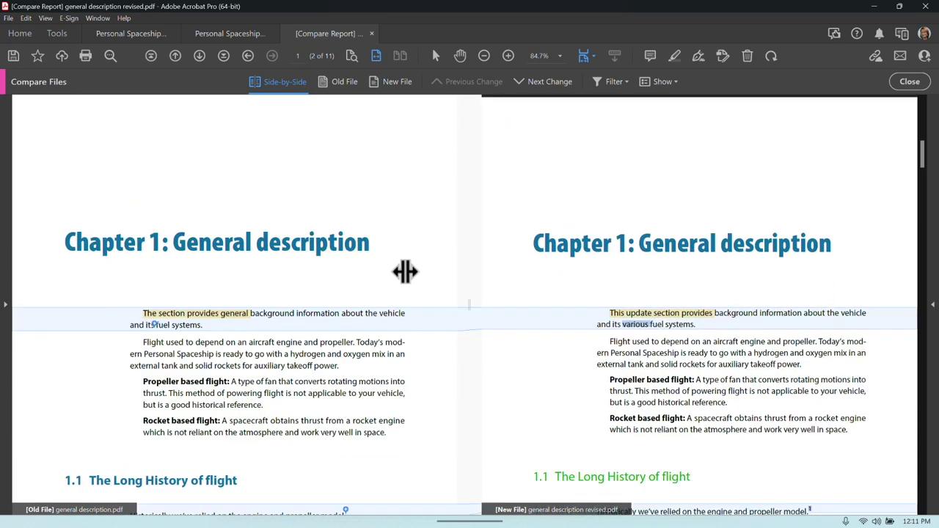
{"action": "scroll", "coordinate": [405, 271], "scroll_direction": "down", "scroll_amount": 6}
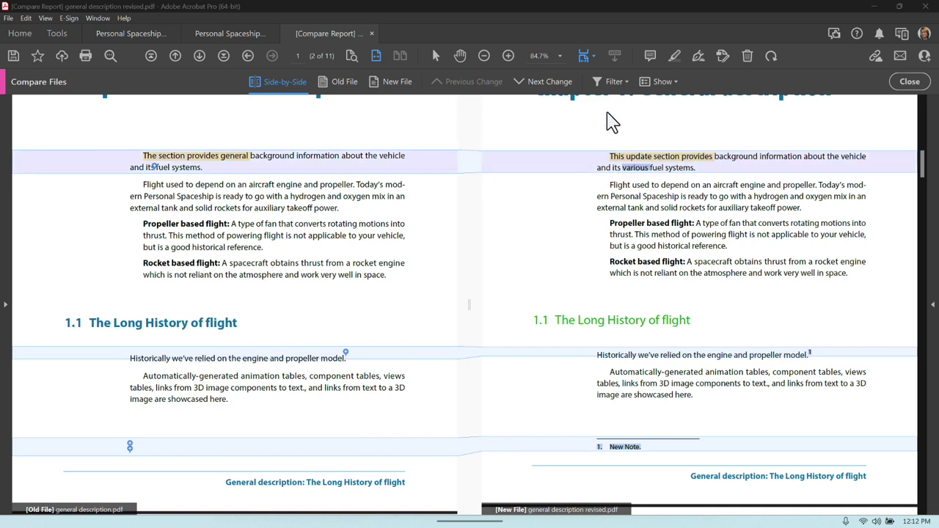
{"action": "left_click", "coordinate": [619, 83]}
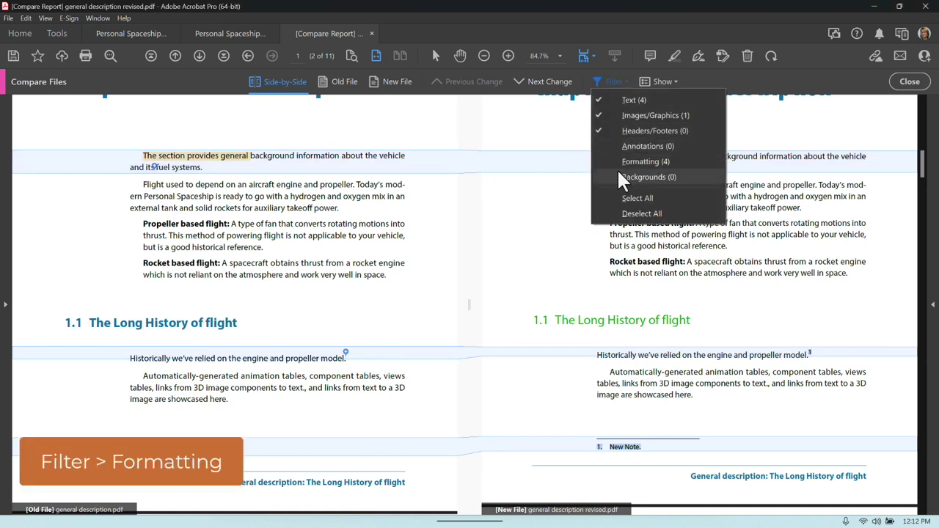
{"action": "left_click", "coordinate": [663, 169]}
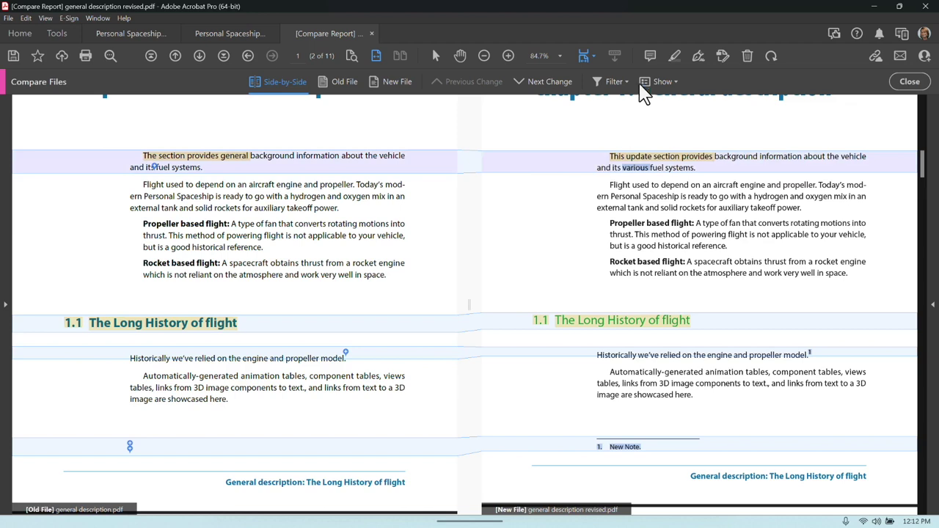
{"action": "left_click", "coordinate": [615, 90]}
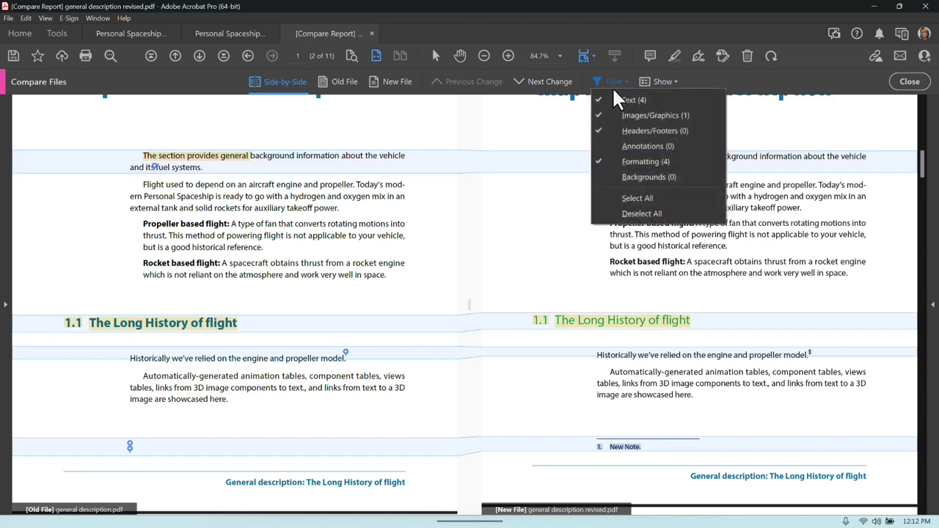
{"action": "left_click", "coordinate": [536, 130]}
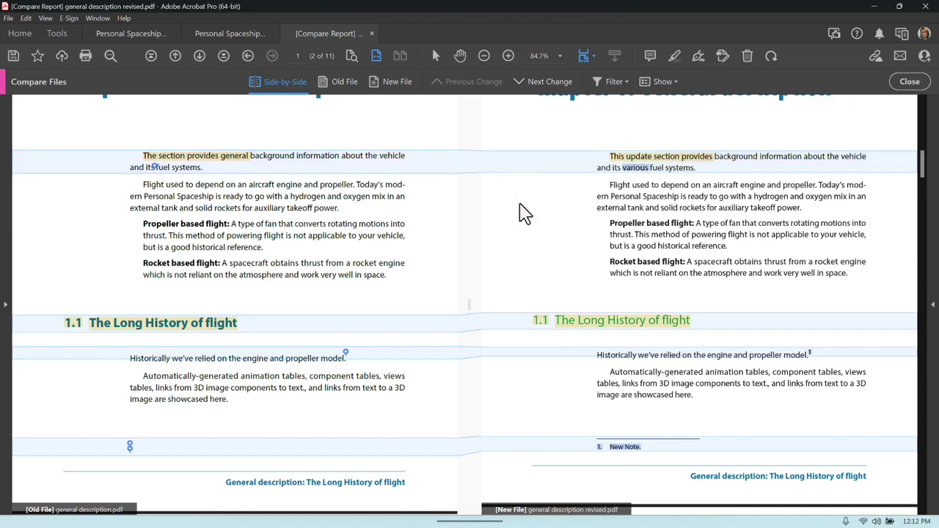
{"action": "scroll", "coordinate": [525, 212], "scroll_direction": "down", "scroll_amount": 1}
{"action": "scroll", "coordinate": [524, 213], "scroll_direction": "down", "scroll_amount": 3}
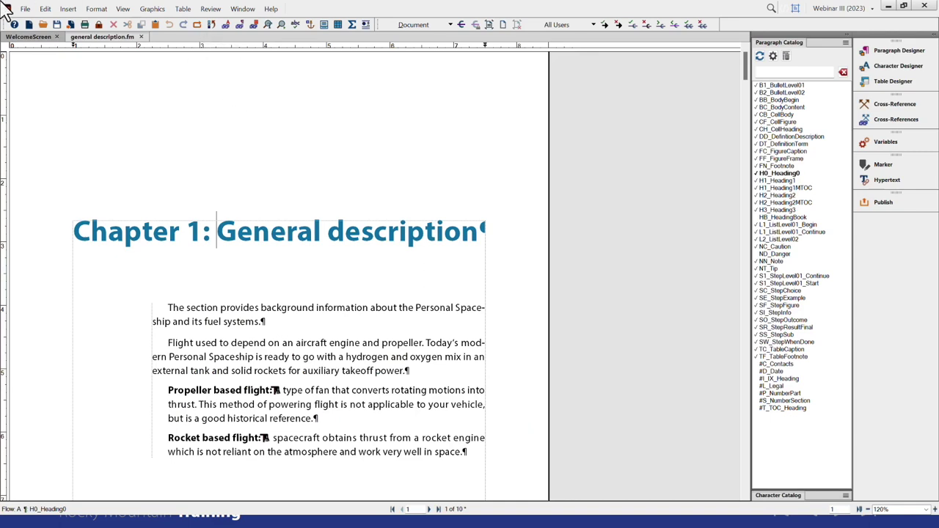
In FrameMaker, save general description.fm and save it as a review PDF for sending through email, named general description.pdf
{"action": "left_click", "coordinate": [58, 25]}
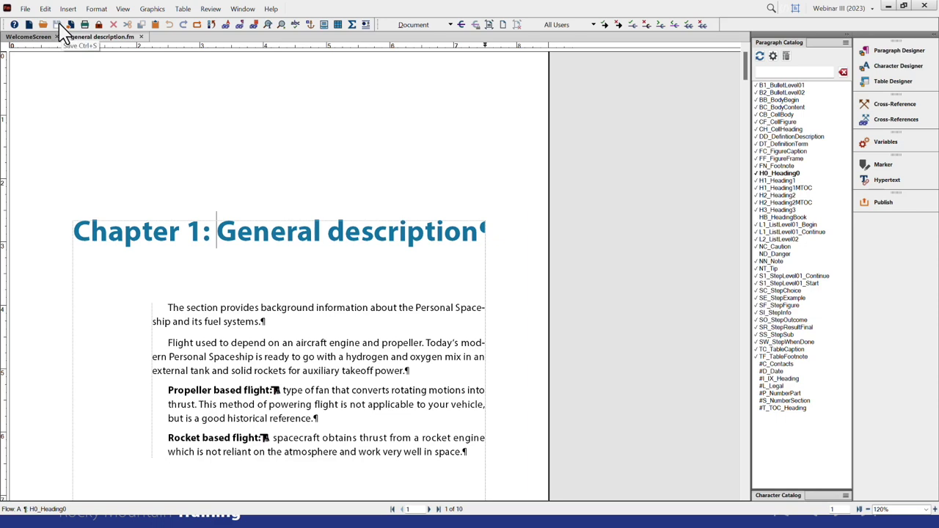
{"action": "left_click", "coordinate": [25, 9]}
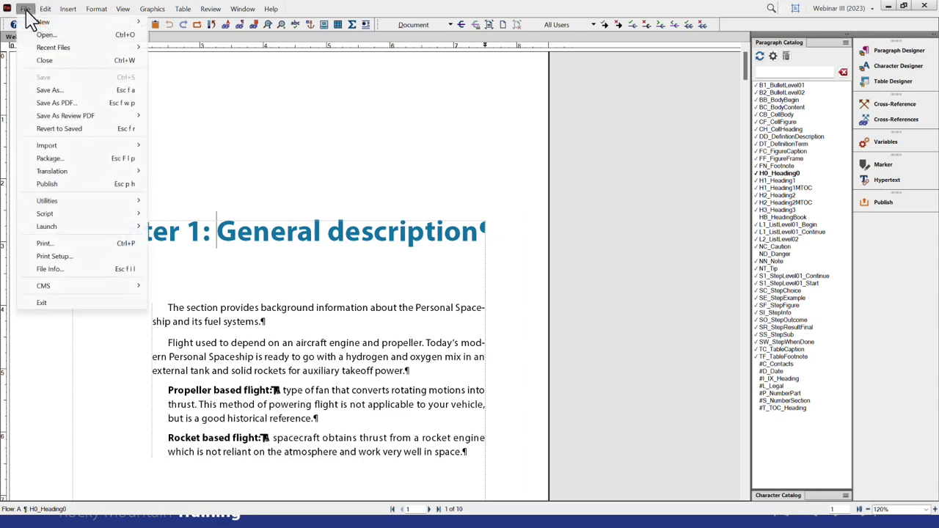
{"action": "mouse_move", "coordinate": [44, 116]}
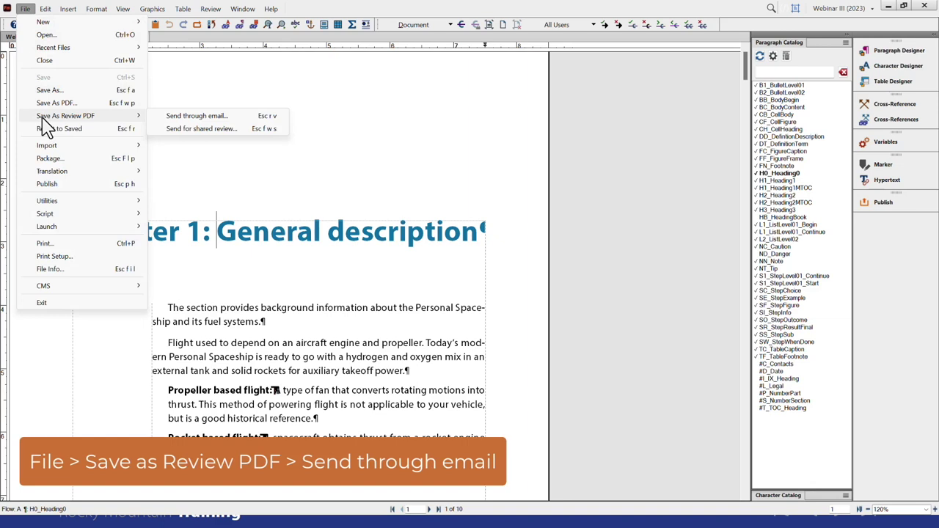
{"action": "left_click", "coordinate": [187, 117]}
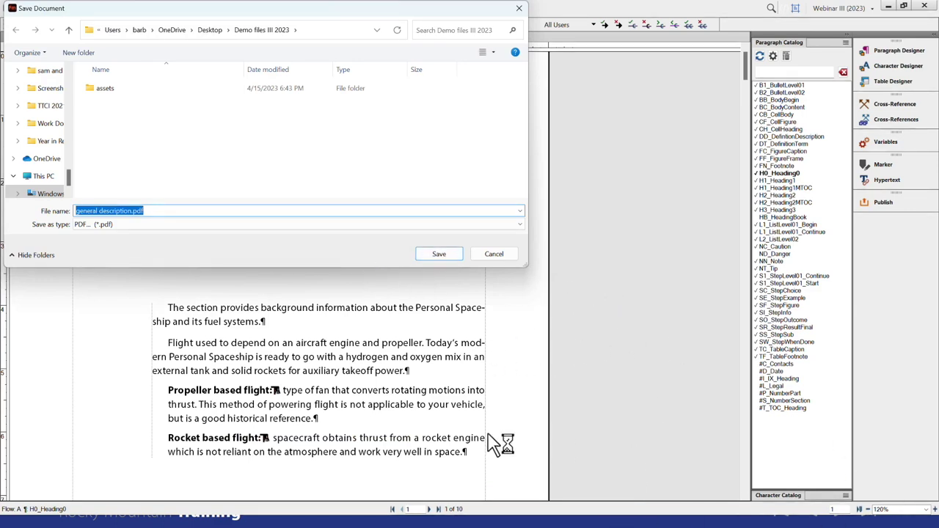
{"action": "left_click", "coordinate": [439, 256]}
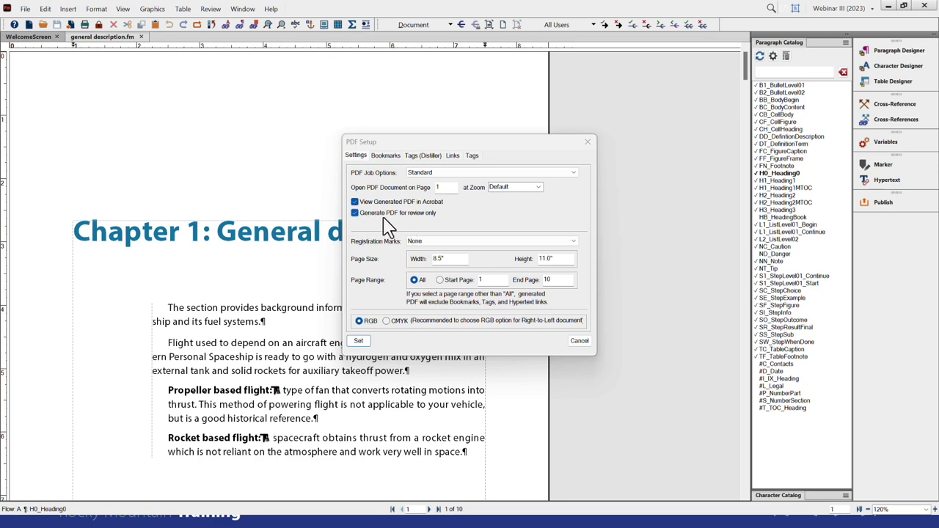
Check the Distiller tag settings and accept the PDF setup with Standard job options, Acrobat viewing and review-only generation enabled
{"action": "left_click", "coordinate": [415, 156]}
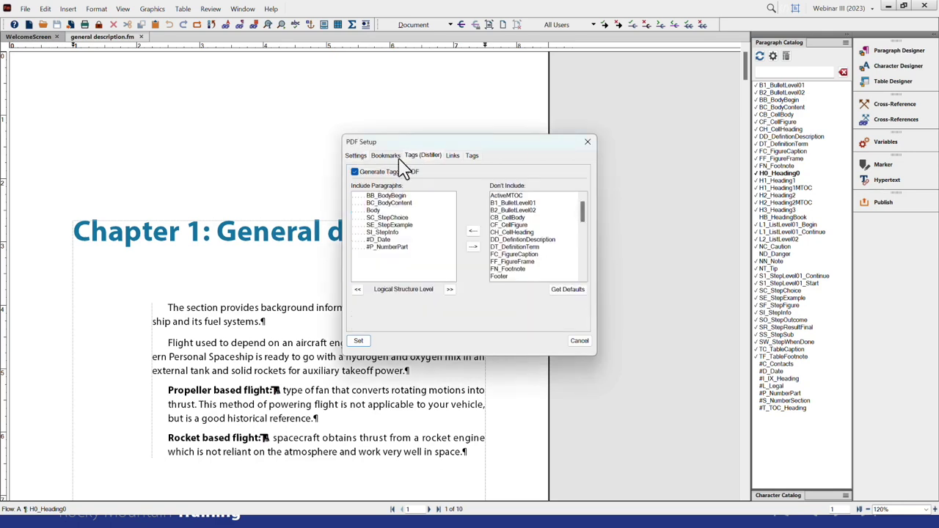
{"action": "left_click", "coordinate": [357, 158]}
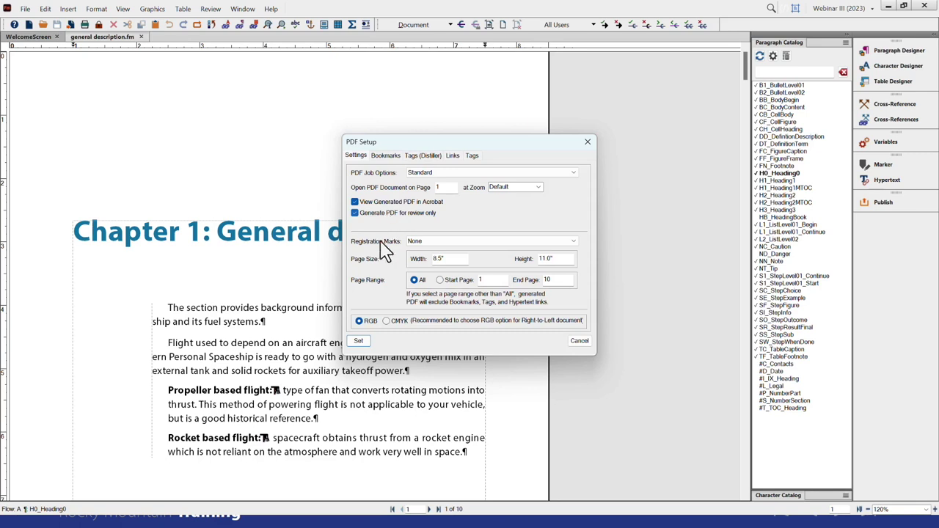
{"action": "left_click", "coordinate": [358, 342]}
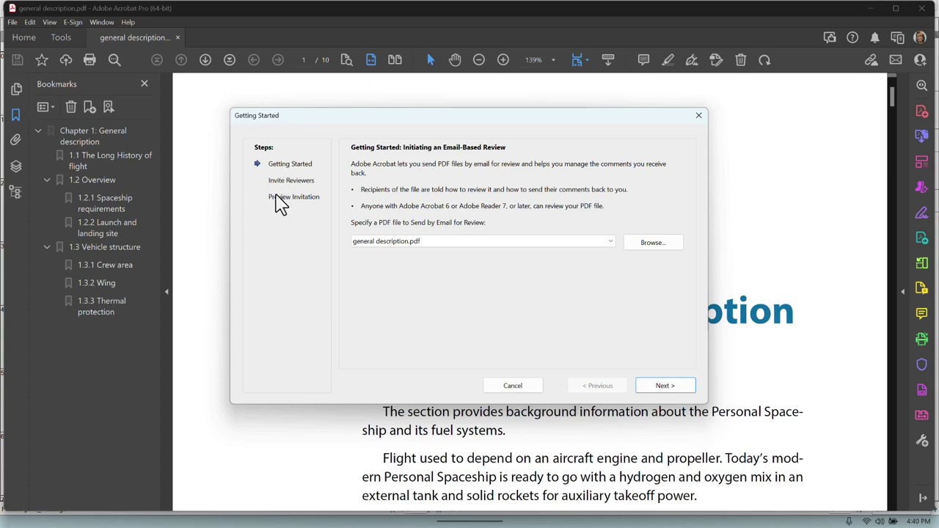
Choose general description.pdf for the email-based review, enter the reviewer's email address and proceed to the invitation preview
{"action": "left_click", "coordinate": [377, 241]}
{"action": "left_click", "coordinate": [663, 388]}
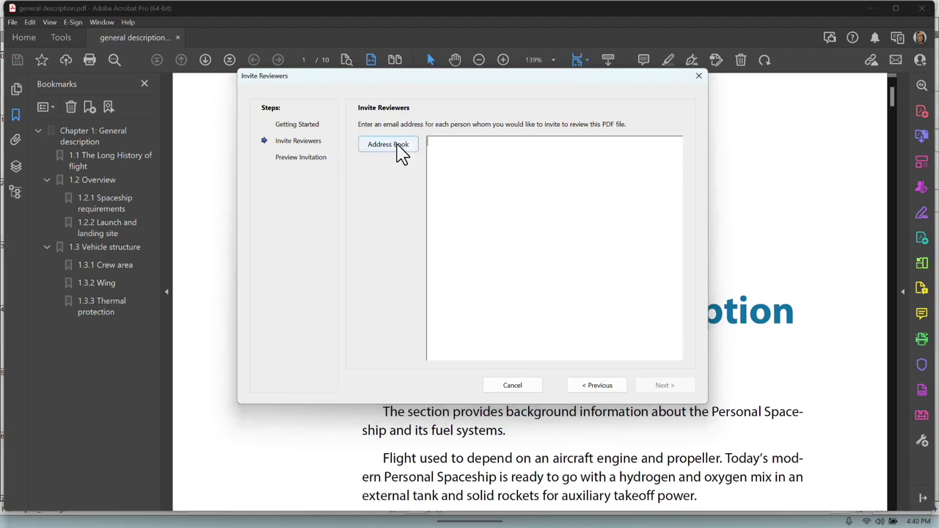
{"action": "key", "text": "ctrl+v"}
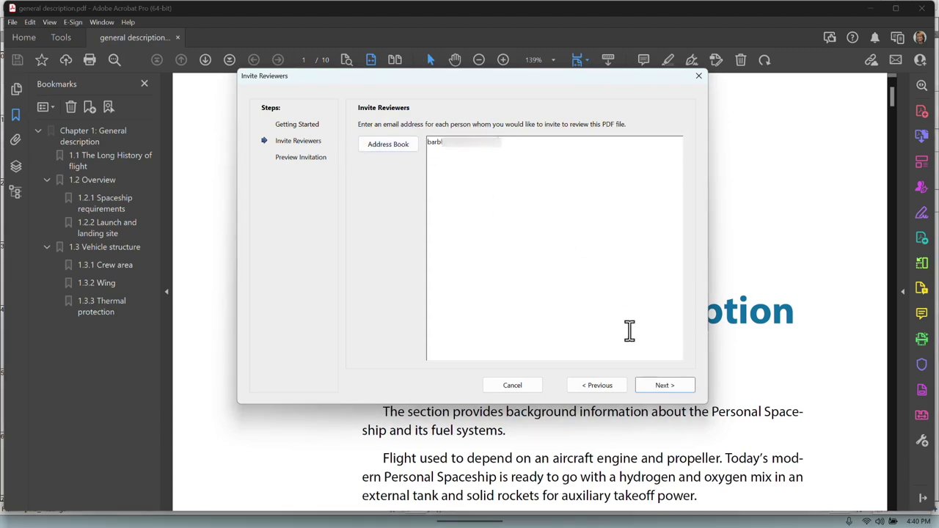
{"action": "left_click", "coordinate": [667, 385]}
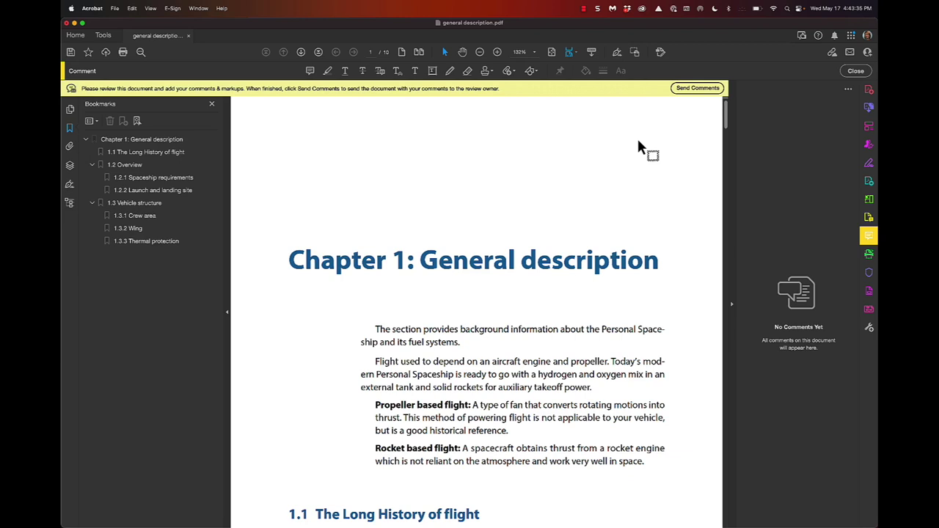
Mark up the first paragraph by inserting "various" before "fuel systems" and striking through "background"
{"action": "left_click", "coordinate": [409, 342]}
{"action": "type", "text": "various"}
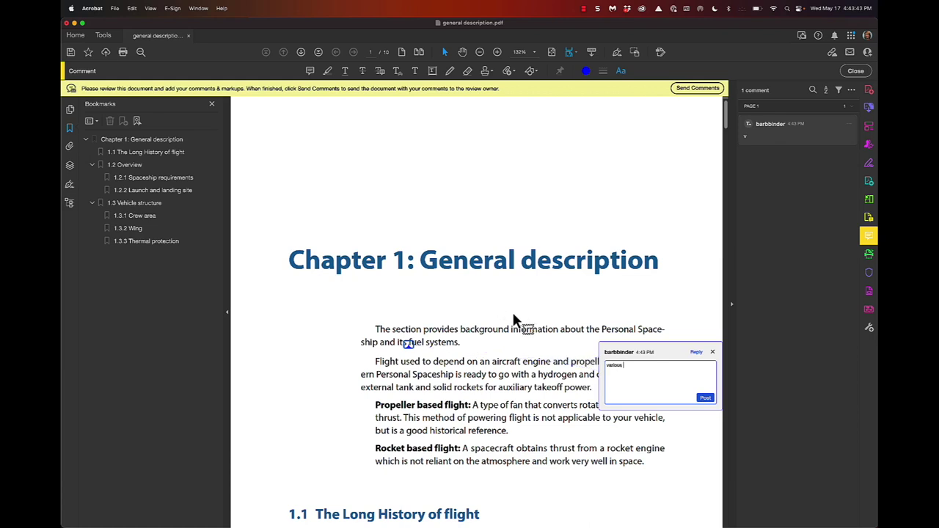
{"action": "left_click_drag", "start_coordinate": [460, 328], "coordinate": [512, 329]}
{"action": "key", "text": "Delete"}
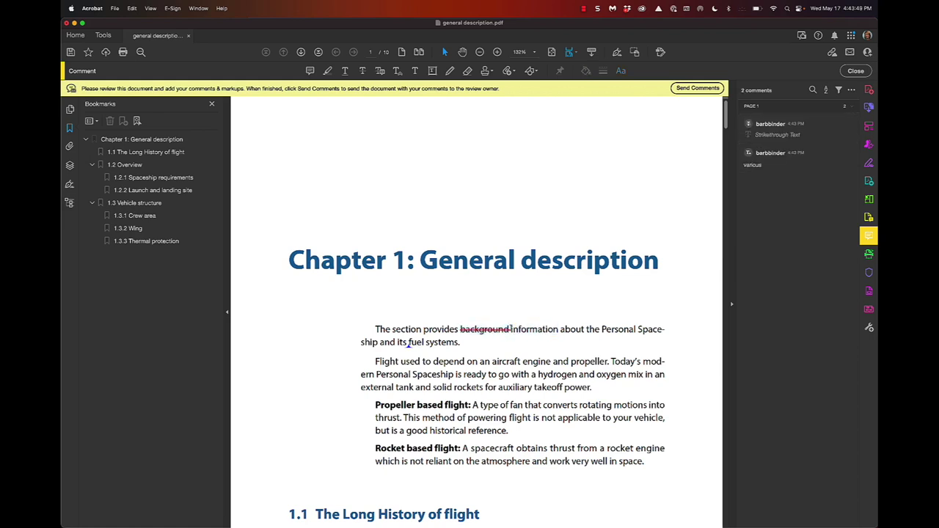
Mark the end of "The" before "section" in the first paragraph for replacement with "is updated" and post the comment
{"action": "mouse_move", "coordinate": [405, 339]}
{"action": "left_click_drag", "start_coordinate": [386, 329], "coordinate": [391, 329]}
{"action": "type", "text": "is"}
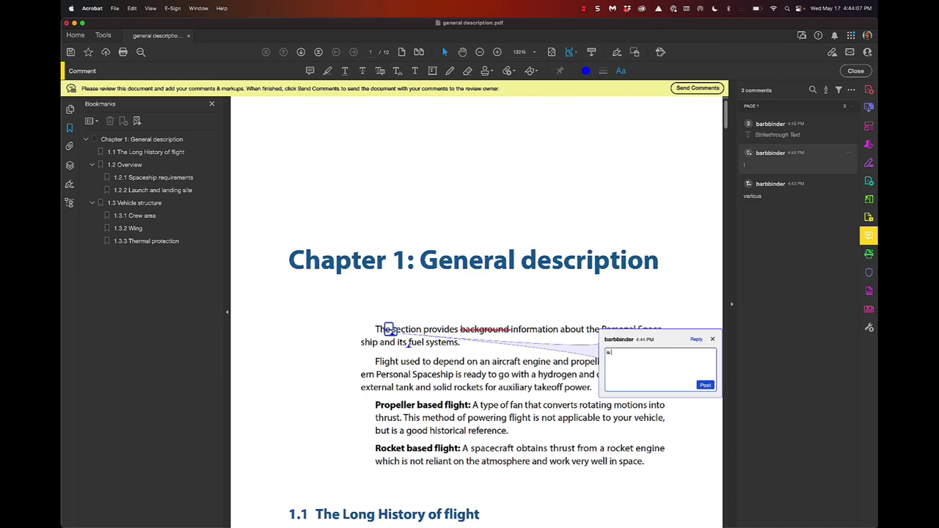
{"action": "type", "text": " updated"}
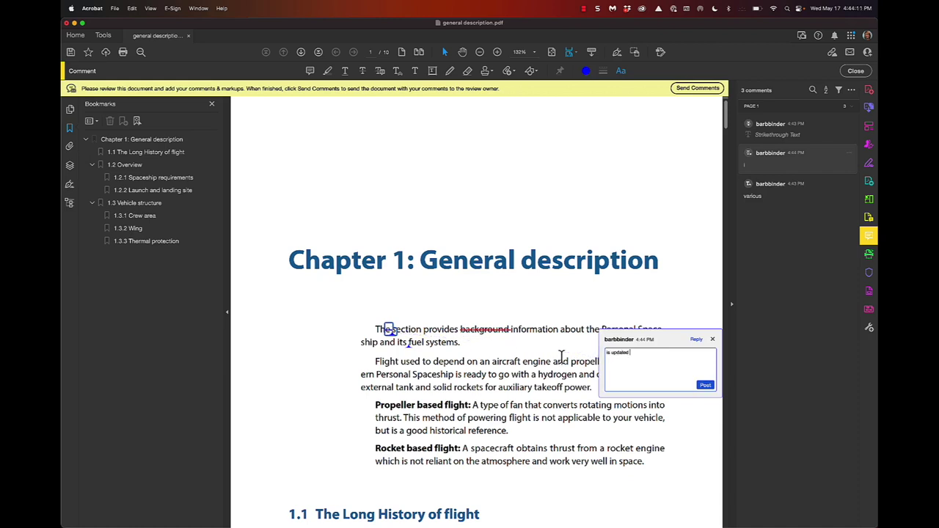
{"action": "left_click", "coordinate": [705, 386]}
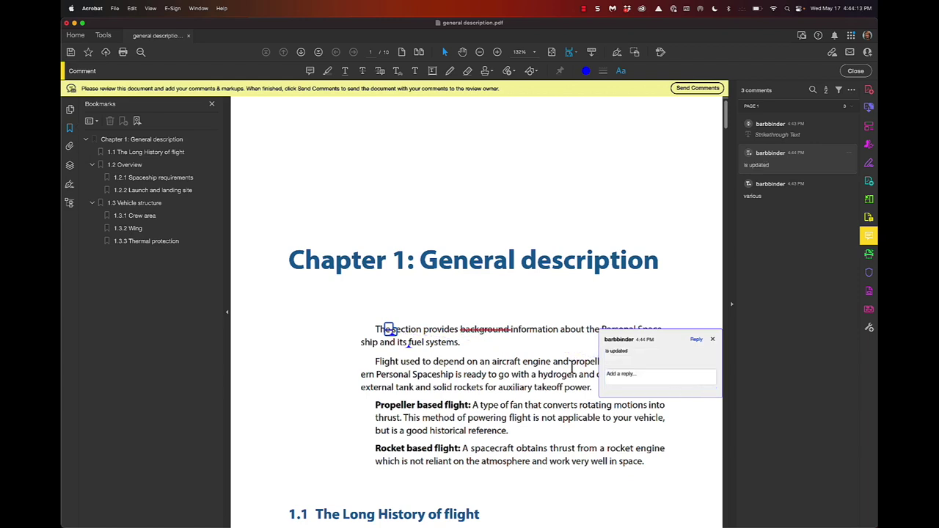
{"action": "left_click", "coordinate": [713, 341]}
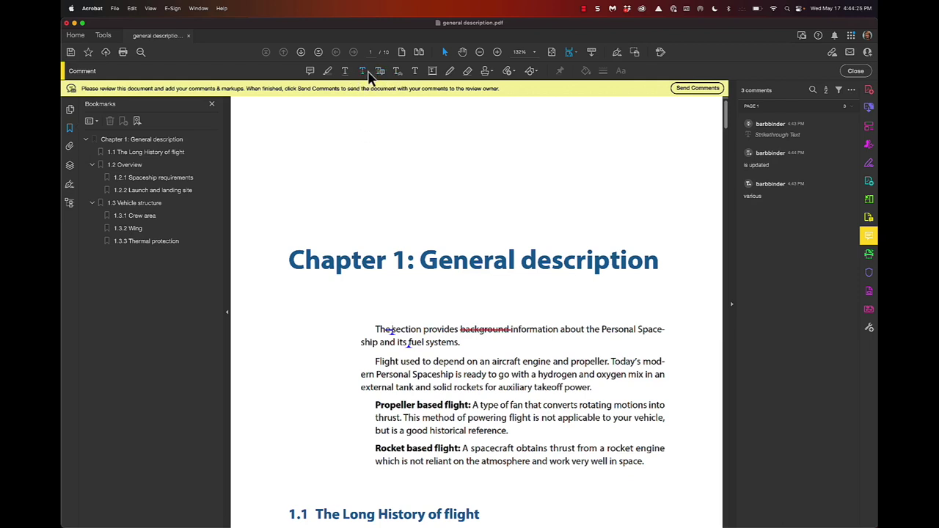
Underline "Personal Spaceship" and highlight "hydrogen and oxygen mix" in the second paragraph
{"action": "left_click", "coordinate": [396, 72]}
{"action": "left_click_drag", "start_coordinate": [376, 374], "coordinate": [454, 375]}
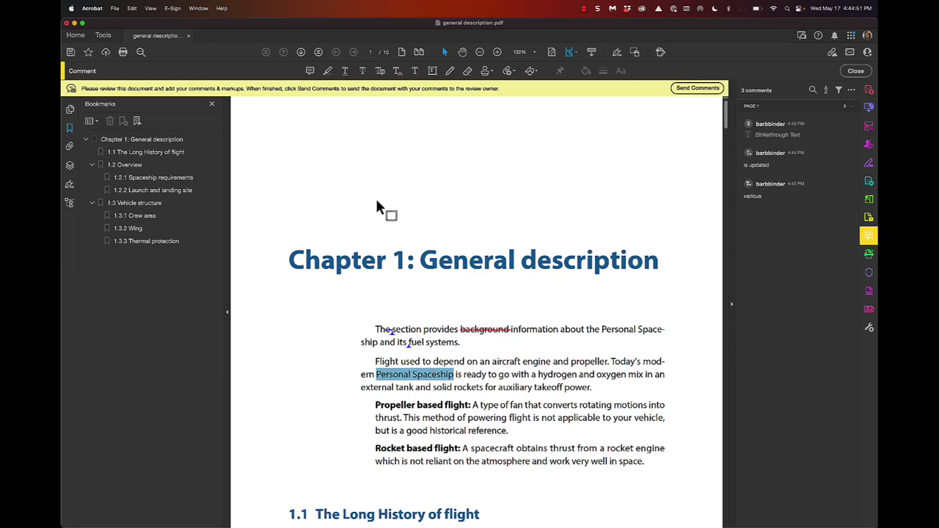
{"action": "left_click", "coordinate": [345, 72]}
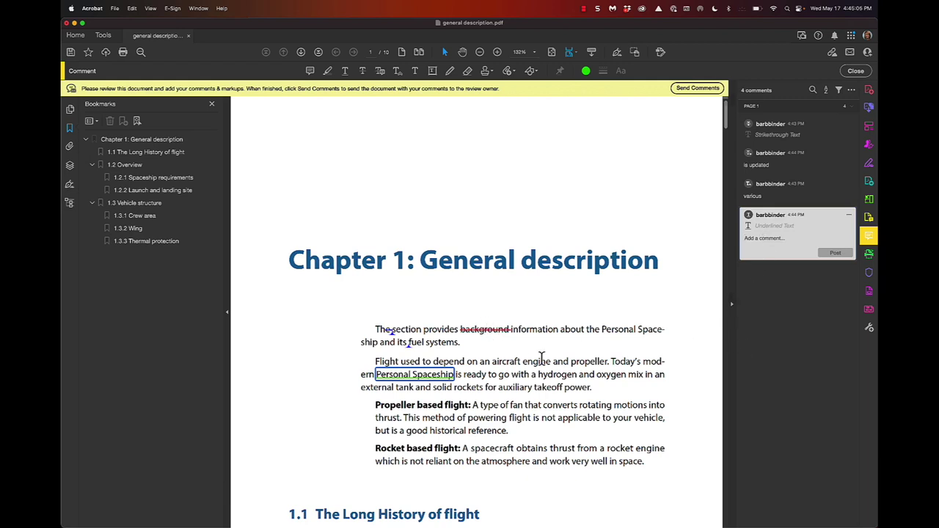
{"action": "left_click_drag", "start_coordinate": [539, 374], "coordinate": [632, 368]}
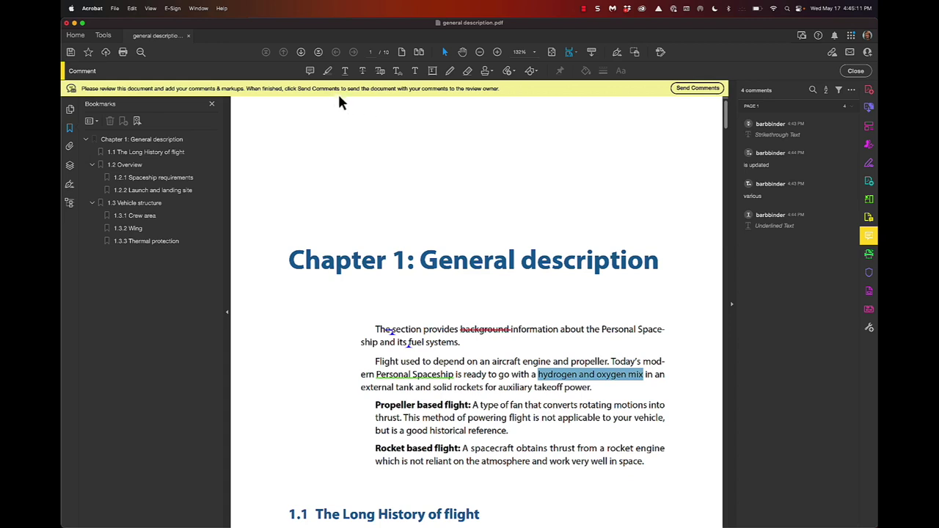
{"action": "left_click", "coordinate": [328, 71]}
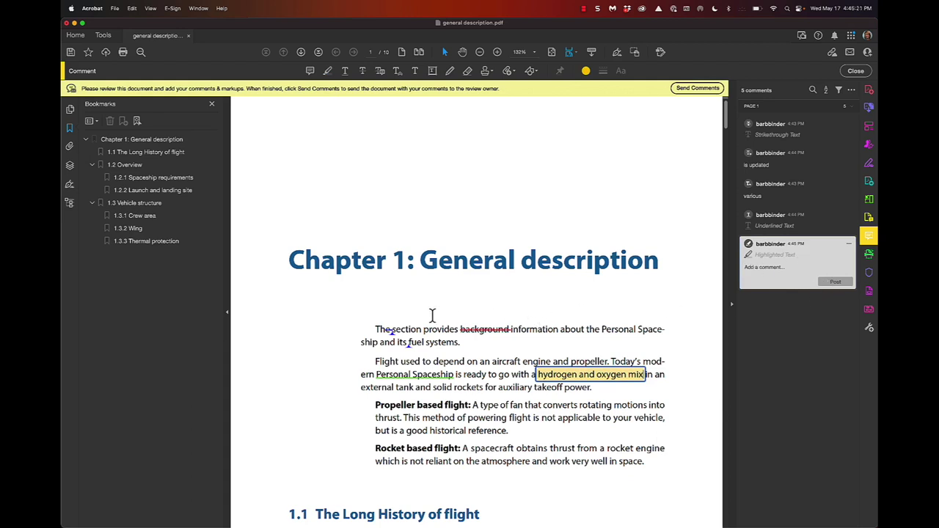
Add a sticky note reading "Great job!" before "General" in the Chapter 1 heading and post it
{"action": "left_click", "coordinate": [420, 260]}
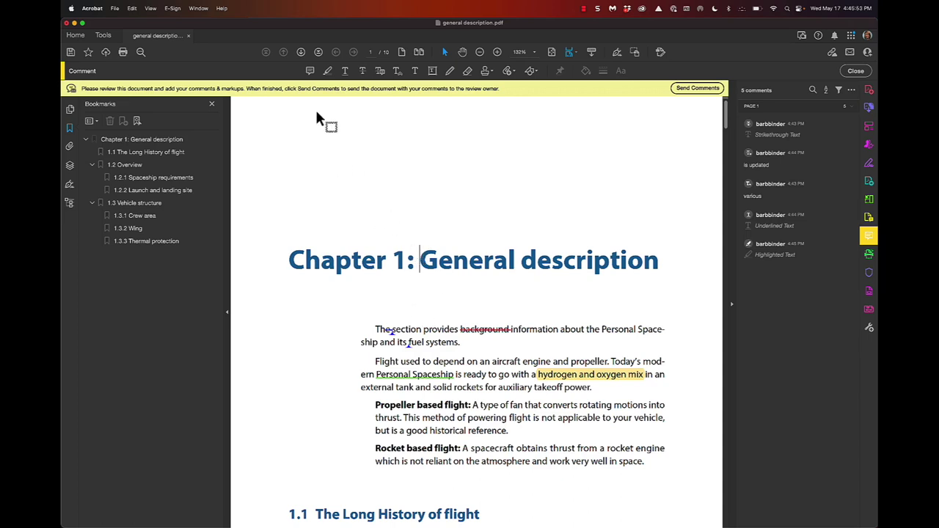
{"action": "left_click", "coordinate": [310, 71]}
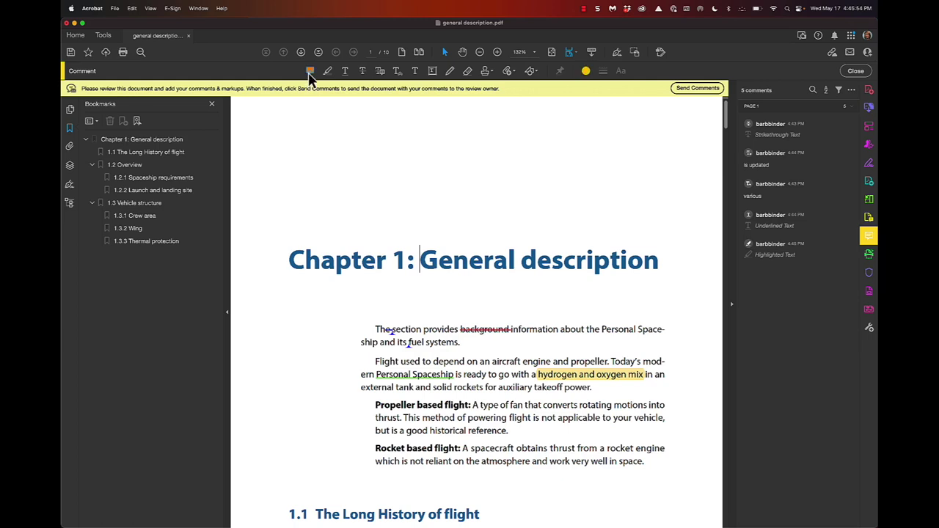
{"action": "left_click", "coordinate": [423, 258]}
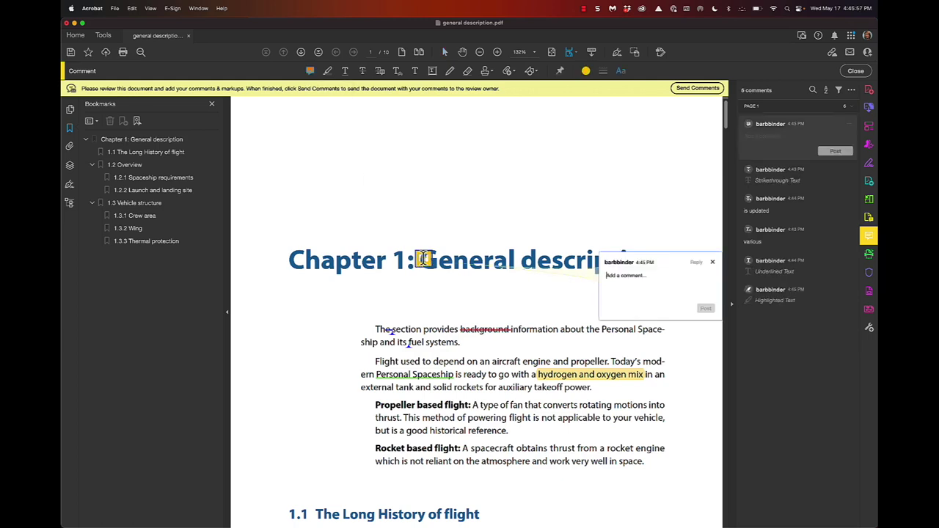
{"action": "type", "text": "G"}
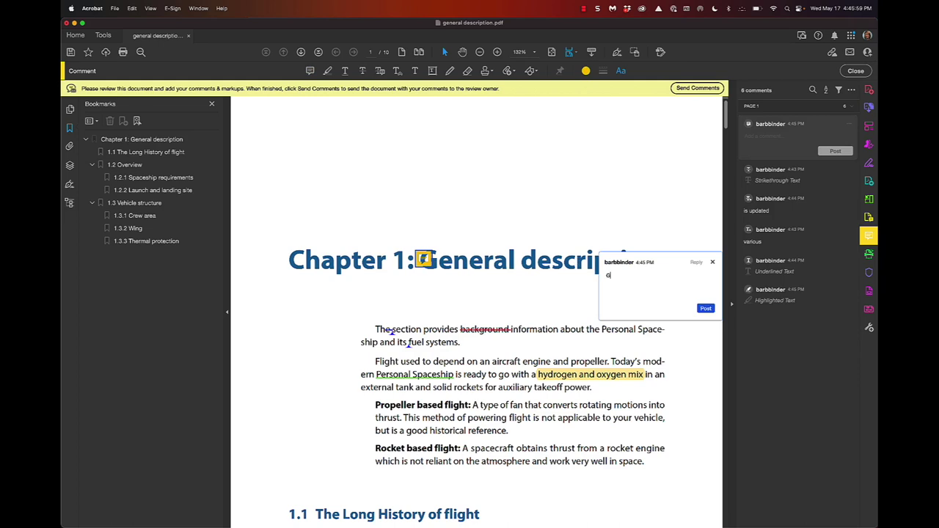
{"action": "type", "text": "reat job!"}
{"action": "left_click", "coordinate": [705, 308]}
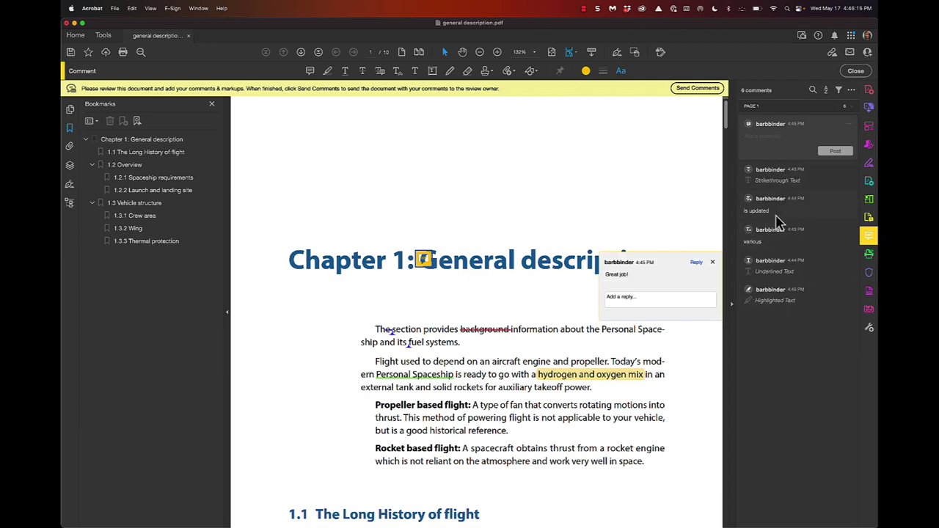
{"action": "left_click", "coordinate": [712, 262]}
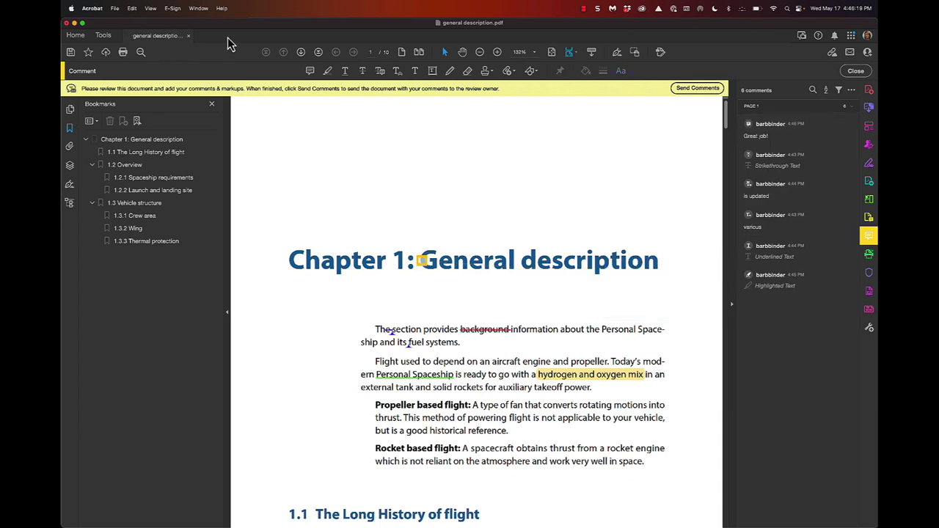
Send the comments on general description.pdf back to the review owner by email
{"action": "left_click", "coordinate": [692, 89]}
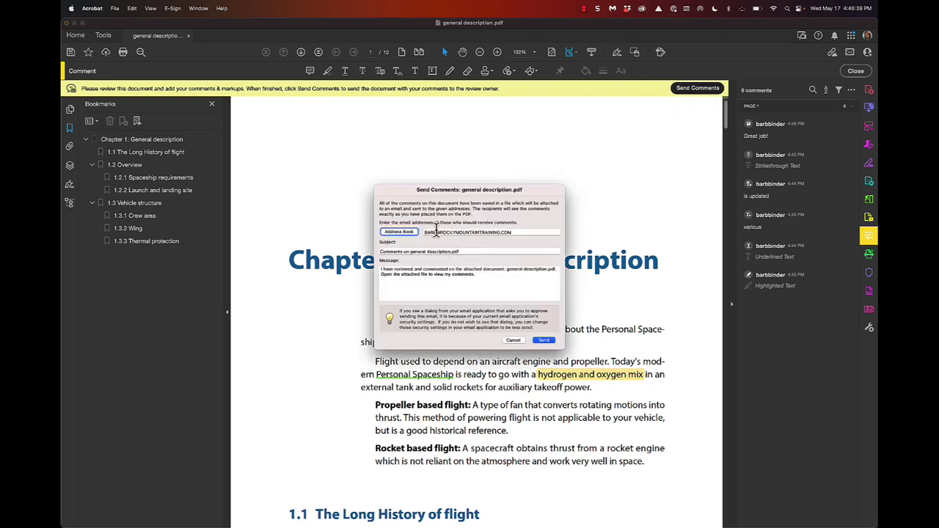
{"action": "left_click", "coordinate": [543, 341]}
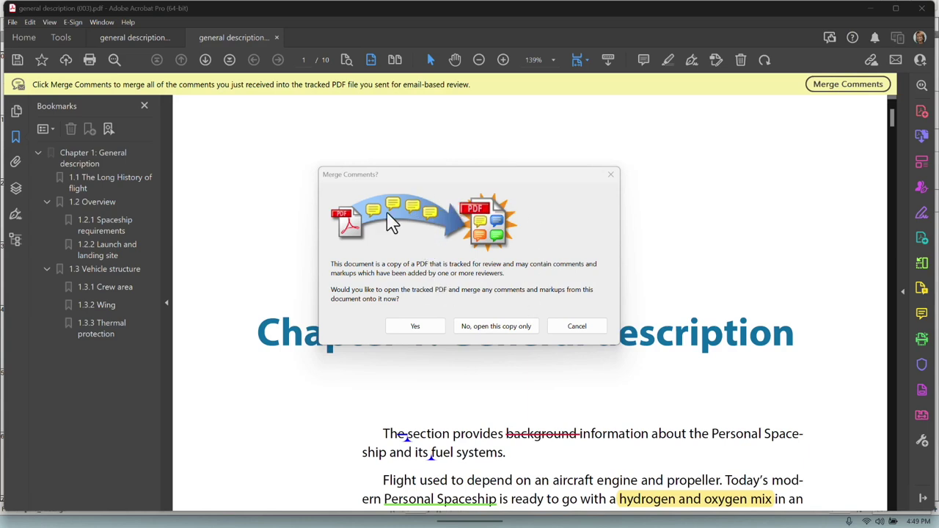
Merge the returned comments into the tracked review PDF and save general description.pdf
{"action": "left_click", "coordinate": [422, 329]}
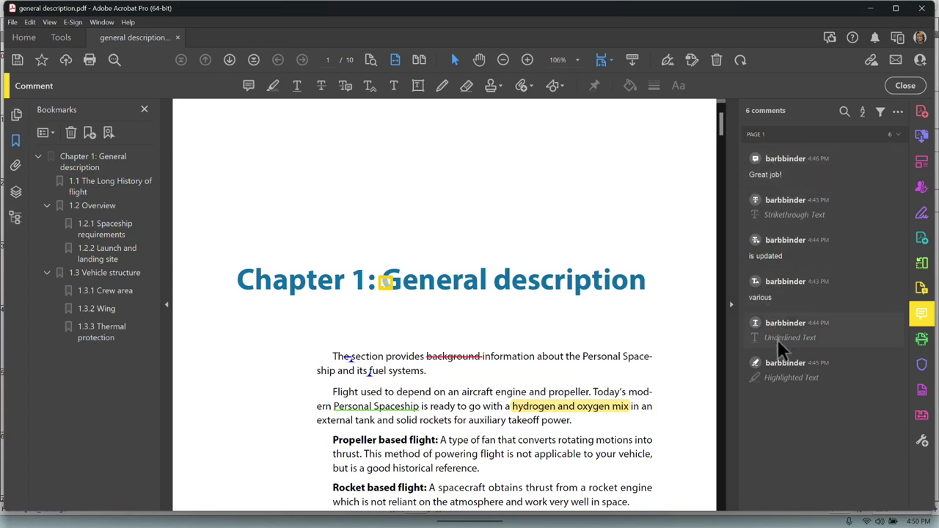
{"action": "left_click_drag", "start_coordinate": [760, 163], "coordinate": [91, 70]}
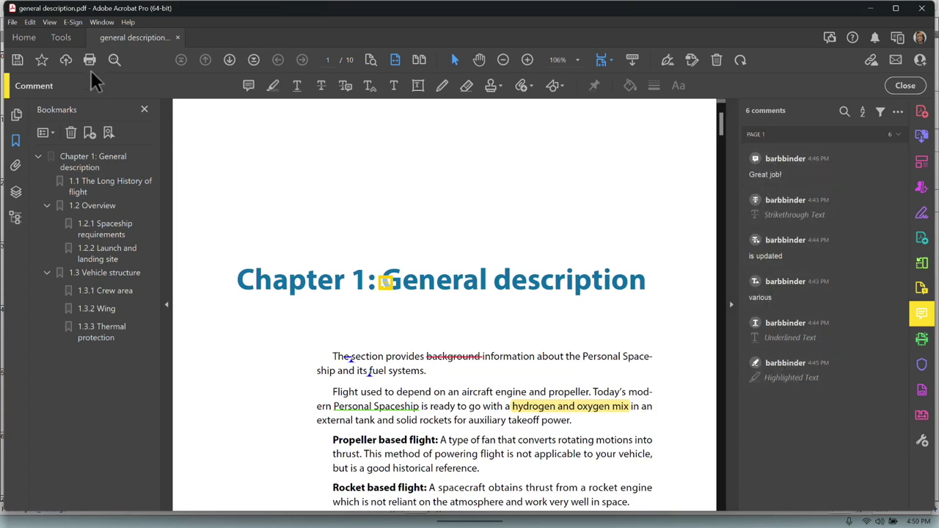
{"action": "left_click", "coordinate": [13, 22]}
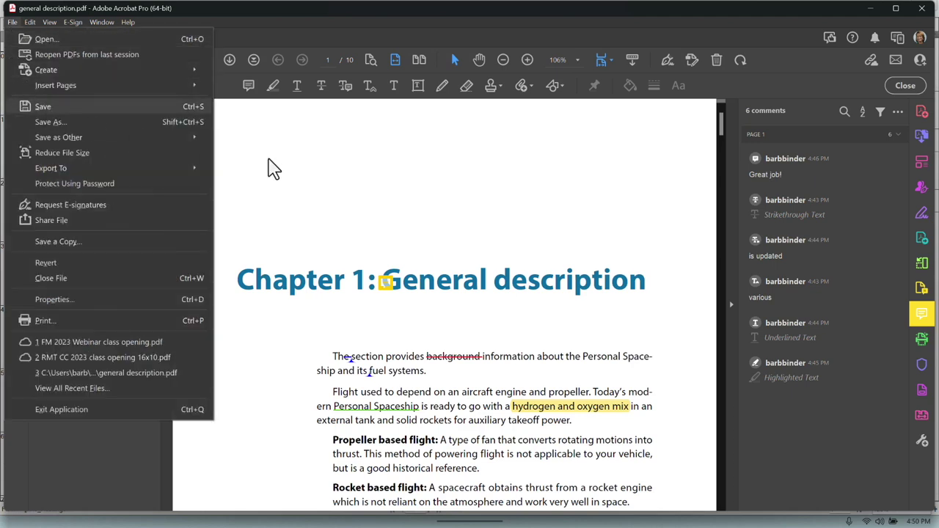
{"action": "left_click", "coordinate": [490, 209]}
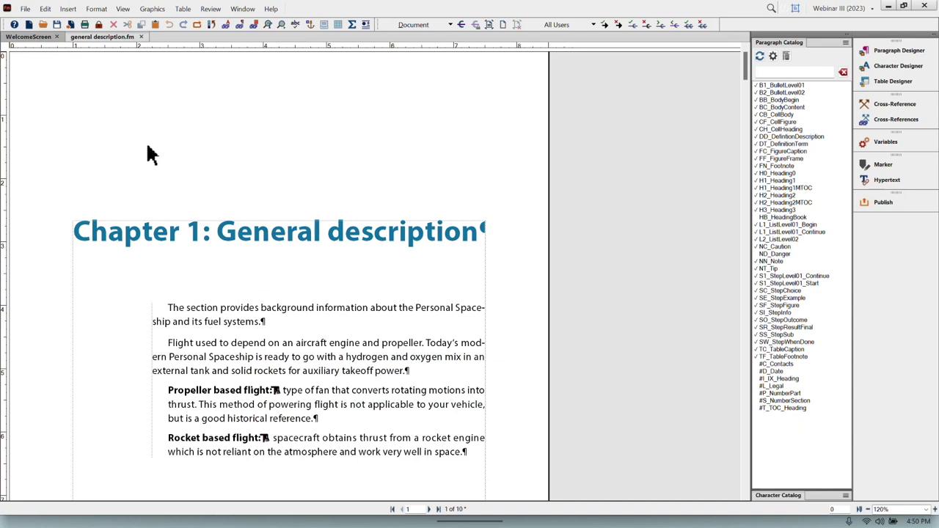
In FrameMaker, import all comments from general description.pdf into general description.fm and dismiss the import summary
{"action": "left_click", "coordinate": [25, 8]}
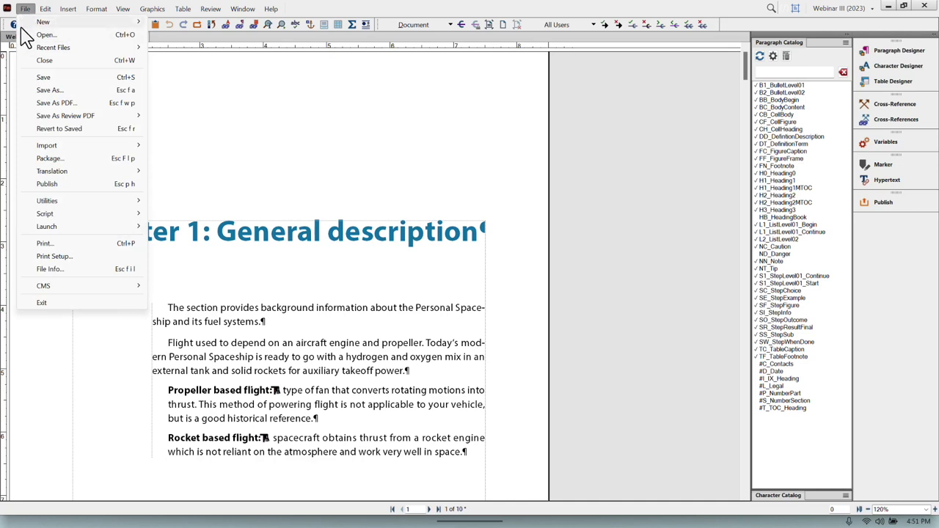
{"action": "mouse_move", "coordinate": [39, 147]}
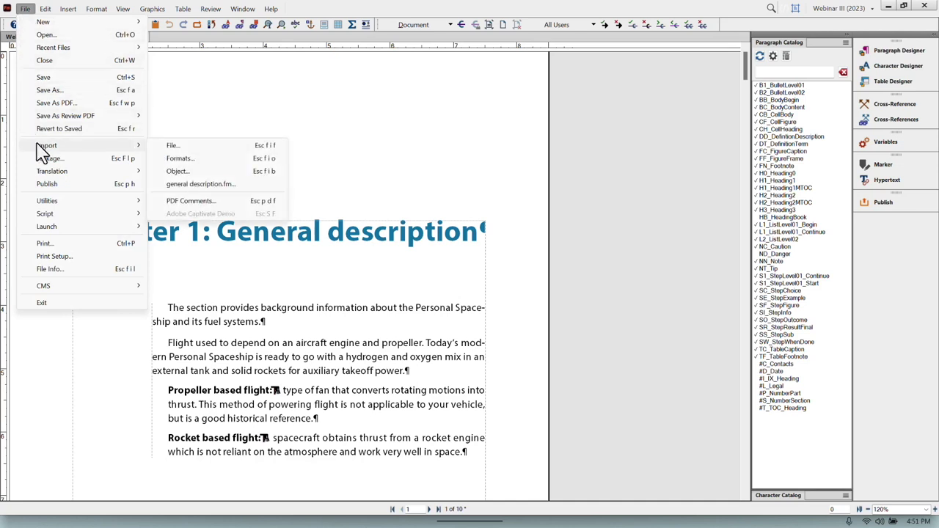
{"action": "left_click", "coordinate": [261, 203]}
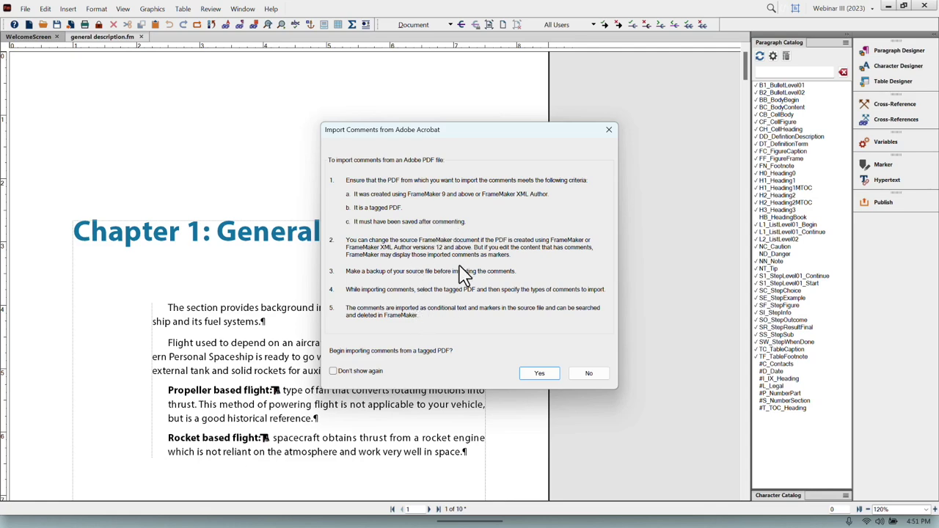
{"action": "left_click", "coordinate": [546, 375]}
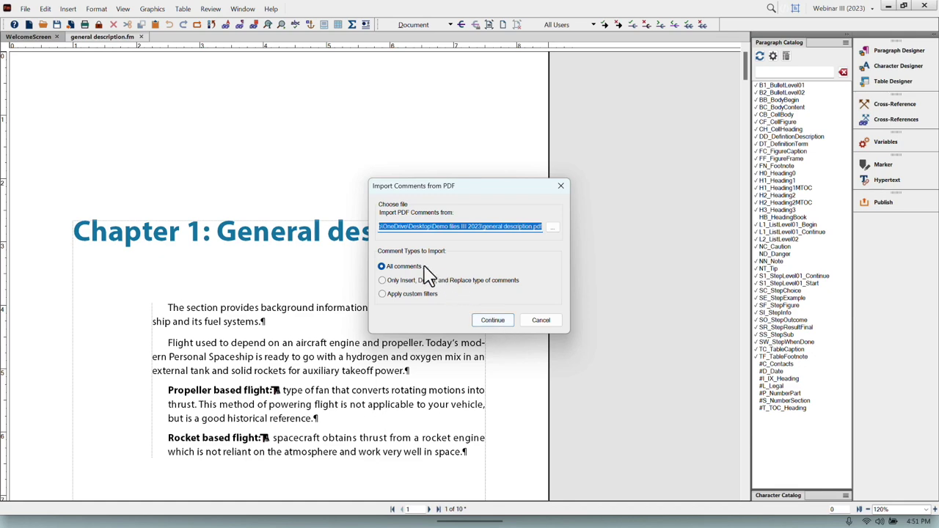
{"action": "left_click", "coordinate": [505, 322]}
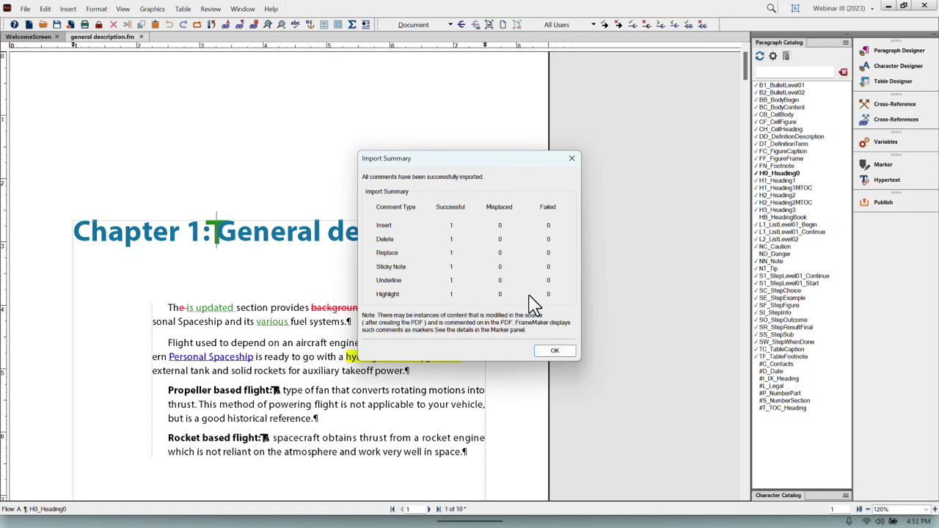
{"action": "left_click", "coordinate": [555, 352]}
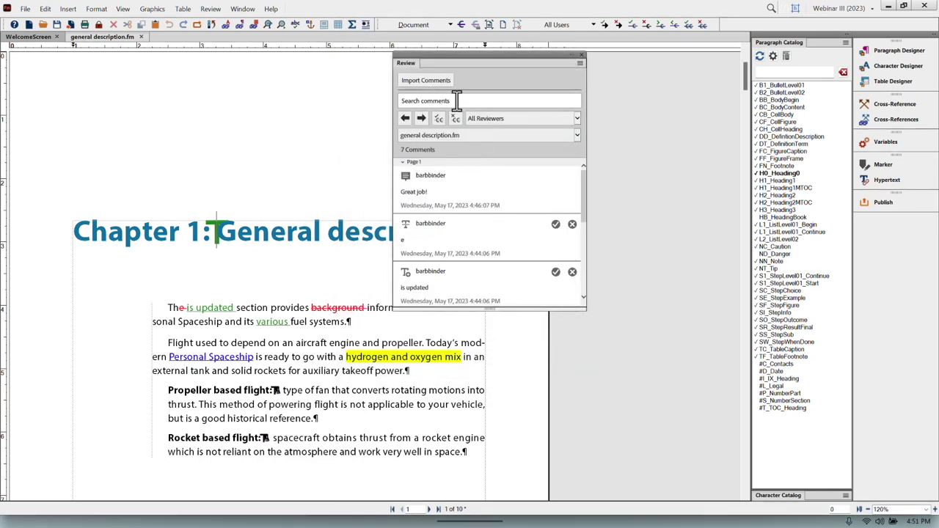
Dock the Review panel with the Paragraph Catalog and look over the imported edits on page 1
{"action": "left_click_drag", "start_coordinate": [468, 56], "coordinate": [831, 54]}
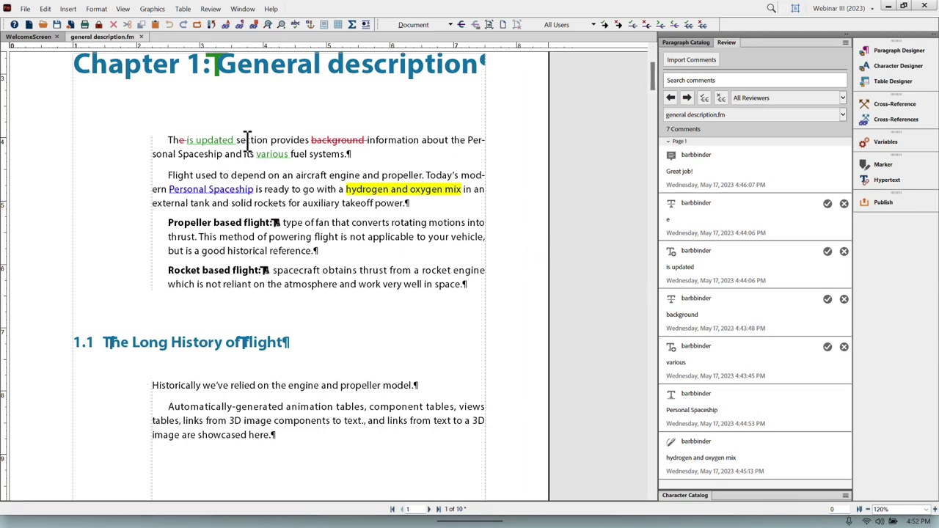
{"action": "scroll", "coordinate": [246, 139], "scroll_direction": "up", "scroll_amount": 1}
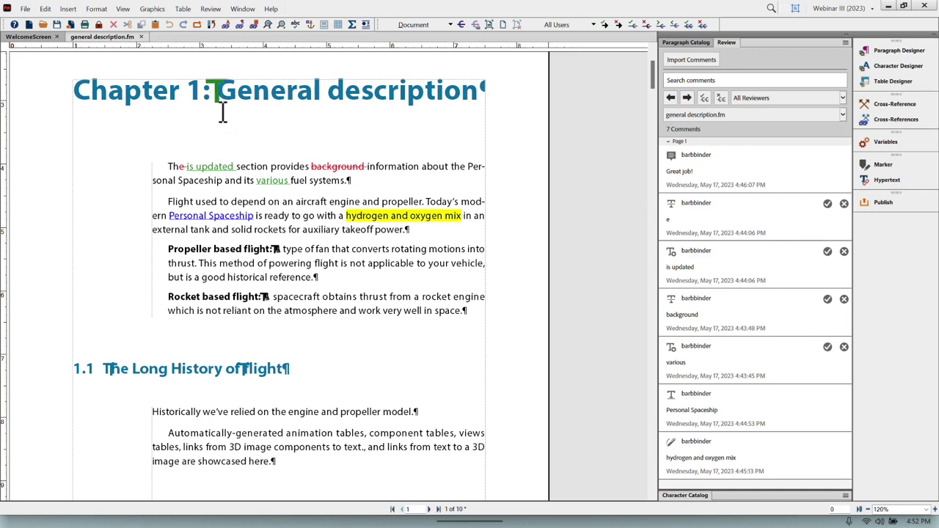
{"action": "scroll", "coordinate": [220, 143], "scroll_direction": "up", "scroll_amount": 1}
{"action": "scroll", "coordinate": [220, 154], "scroll_direction": "up", "scroll_amount": 1}
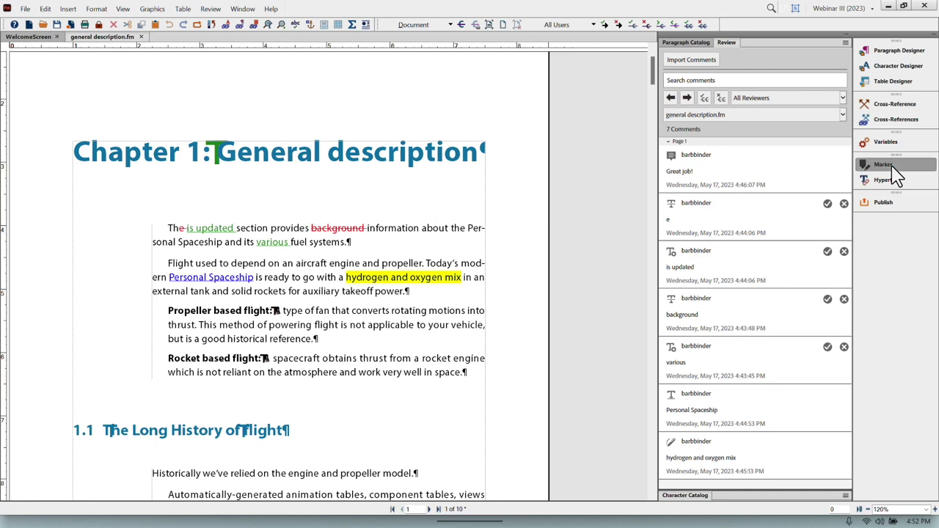
Inspect the marker text of the comment imported before "General" in the Chapter 1 heading
{"action": "left_click", "coordinate": [888, 168]}
{"action": "left_click", "coordinate": [217, 156]}
{"action": "double_click", "coordinate": [219, 161]}
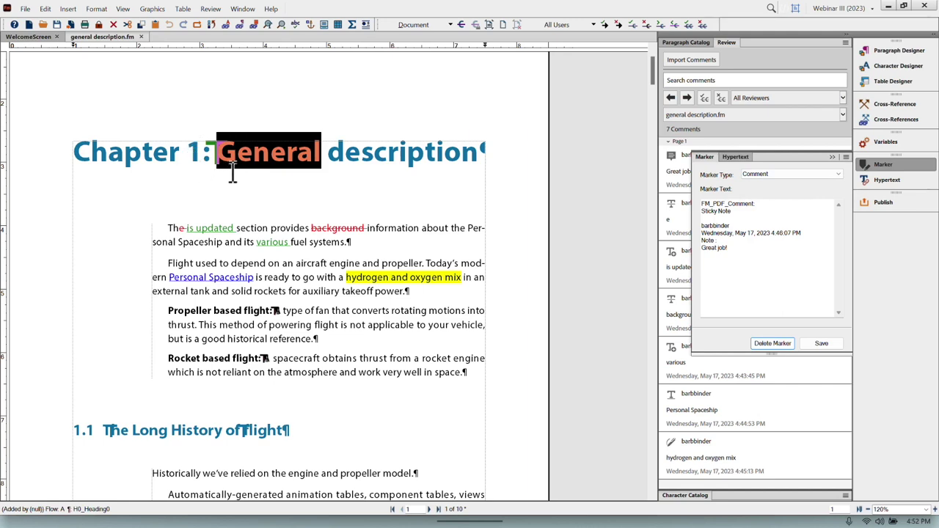
Delete the "Great job!" comment marker before "General" in the Chapter 1 heading and collapse the marker panel
{"action": "left_click", "coordinate": [782, 347]}
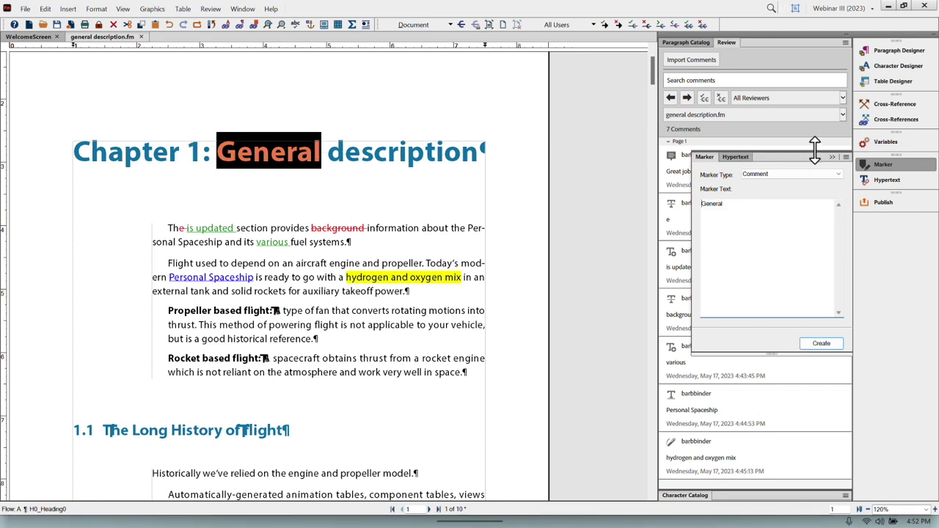
{"action": "left_click", "coordinate": [920, 169]}
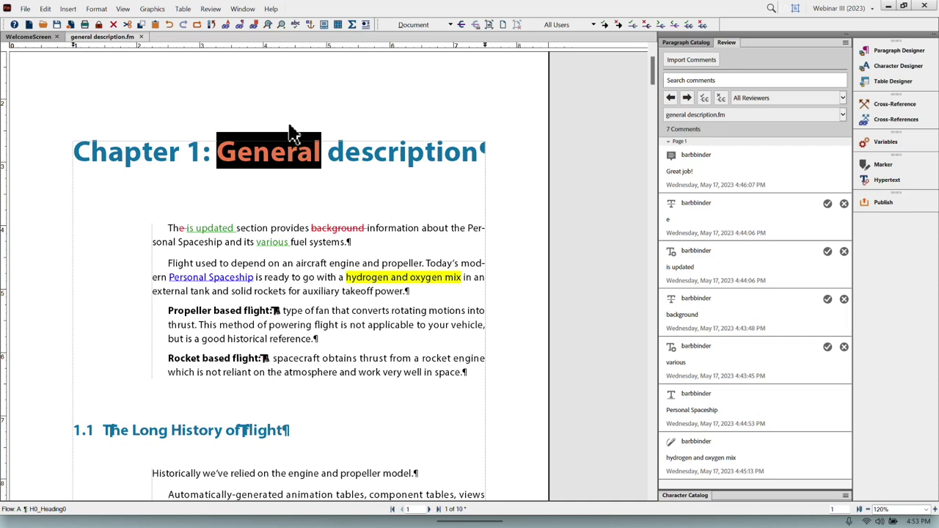
Preview the document with all tracked edits accepted and hide the text symbols
{"action": "left_click", "coordinate": [491, 27]}
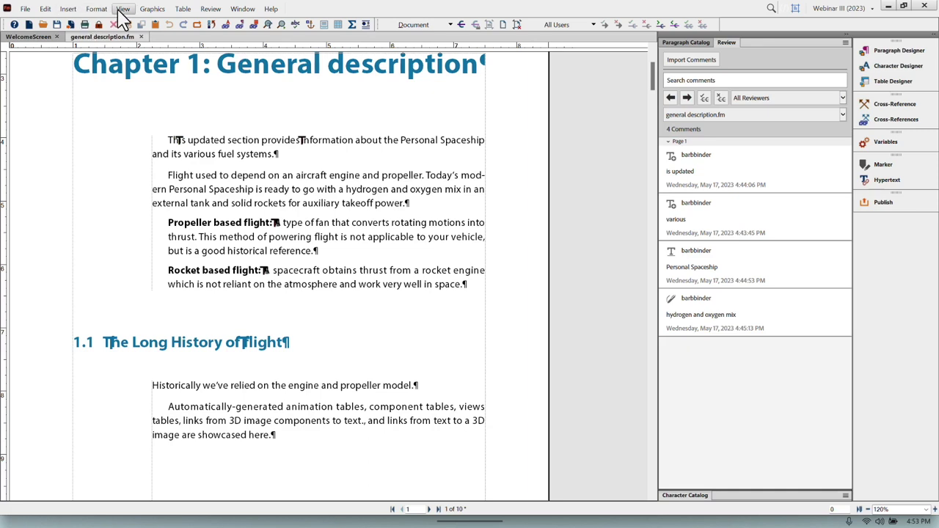
{"action": "left_click", "coordinate": [122, 9]}
{"action": "left_click", "coordinate": [134, 116]}
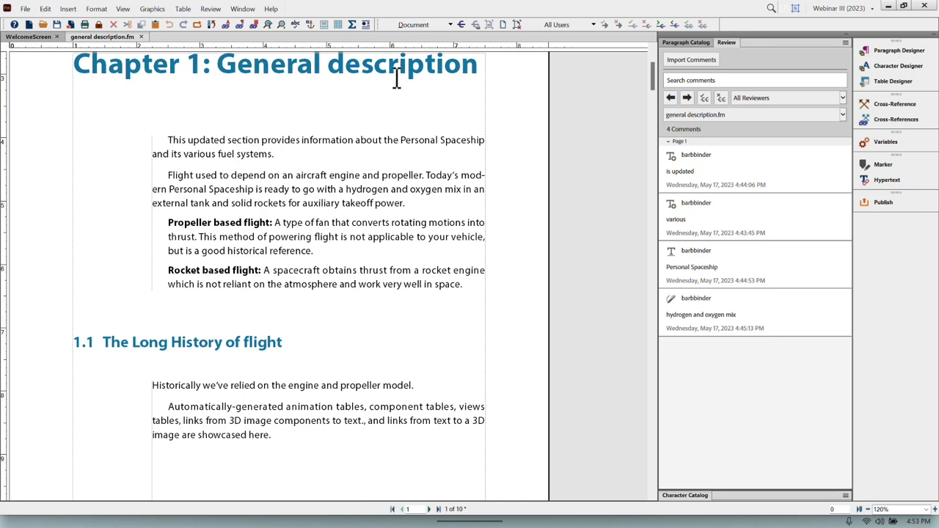
Compare the preview of the original text with the final version, and turn the preview off
{"action": "left_click", "coordinate": [505, 28]}
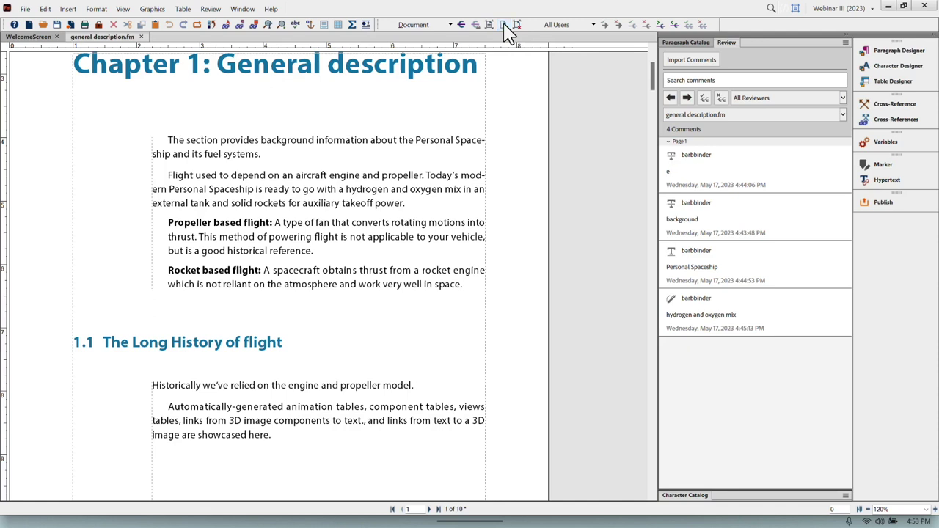
{"action": "left_click", "coordinate": [487, 28]}
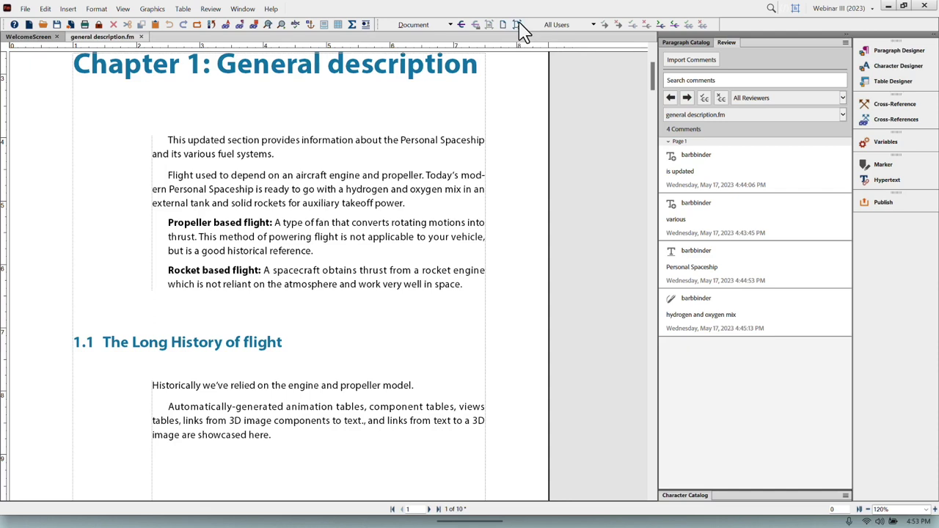
{"action": "left_click", "coordinate": [517, 25]}
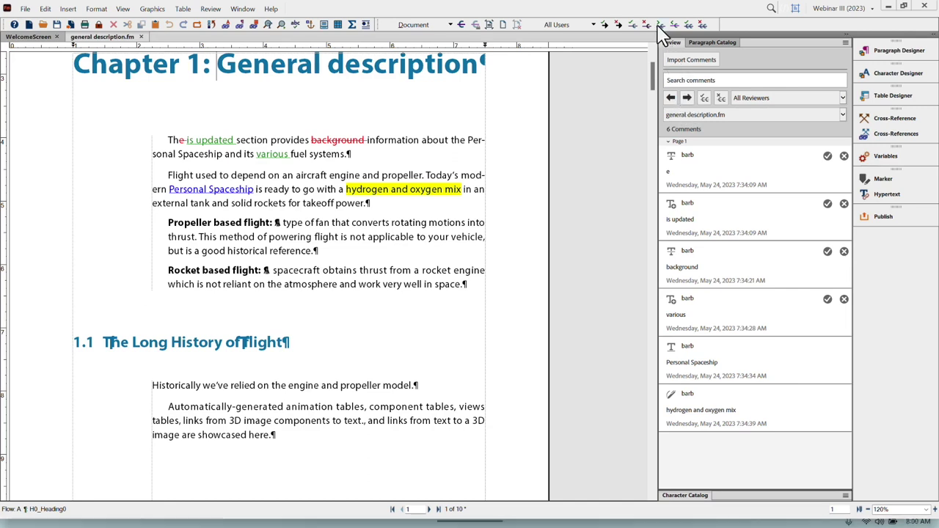
Step forward through the tracked edits on page 1 and back again
{"action": "left_click", "coordinate": [688, 99]}
{"action": "left_click", "coordinate": [688, 99]}
{"action": "left_click", "coordinate": [688, 99]}
{"action": "left_click", "coordinate": [688, 99]}
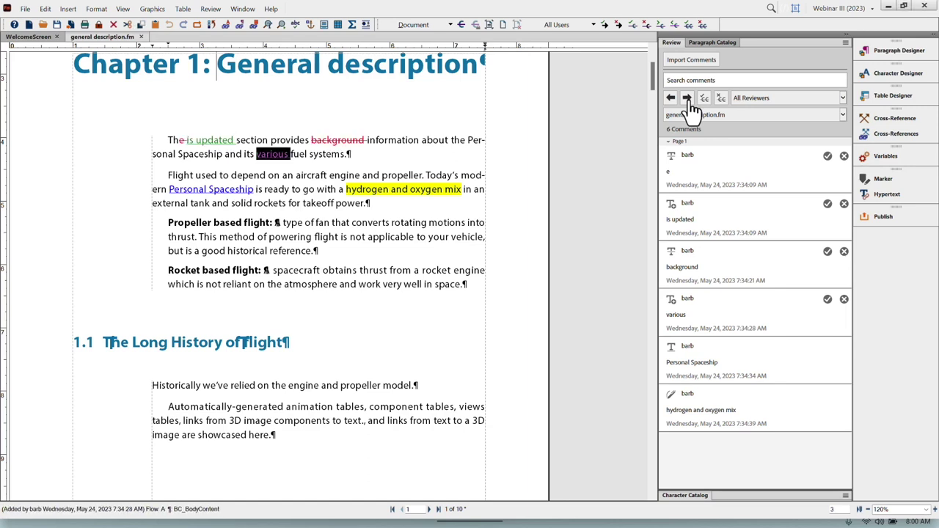
{"action": "left_click", "coordinate": [688, 99]}
{"action": "left_click", "coordinate": [687, 98]}
{"action": "left_click", "coordinate": [688, 98]}
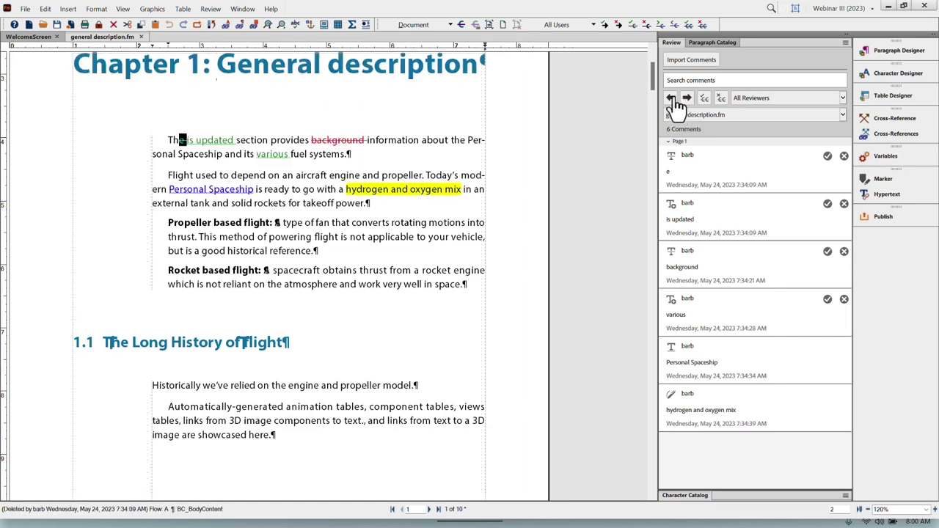
{"action": "left_click", "coordinate": [671, 98]}
{"action": "left_click", "coordinate": [671, 98]}
{"action": "left_click", "coordinate": [670, 99]}
{"action": "left_click", "coordinate": [670, 98]}
{"action": "left_click", "coordinate": [670, 99]}
{"action": "left_click", "coordinate": [670, 99]}
Starting from the beginning of the first body paragraph, find the deleted "e" in "The" and accept that deletion
{"action": "left_click", "coordinate": [170, 139]}
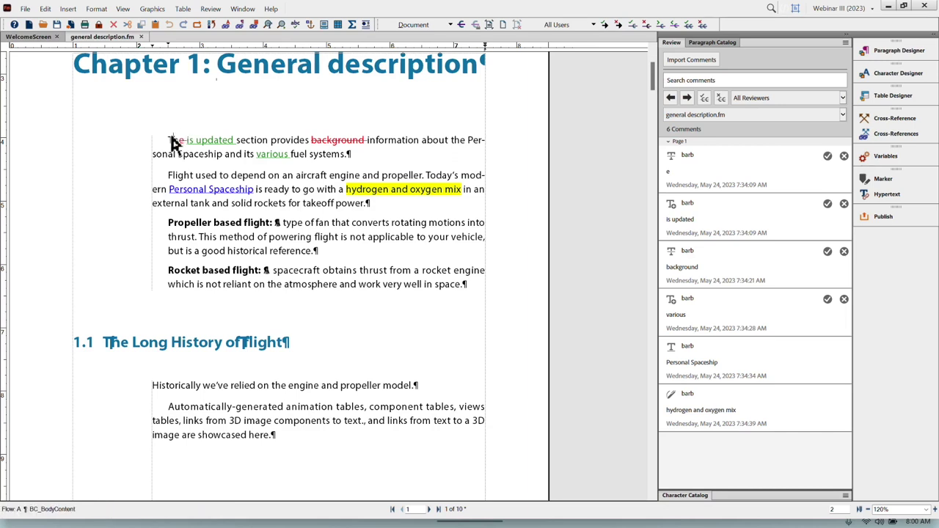
{"action": "left_click", "coordinate": [243, 9]}
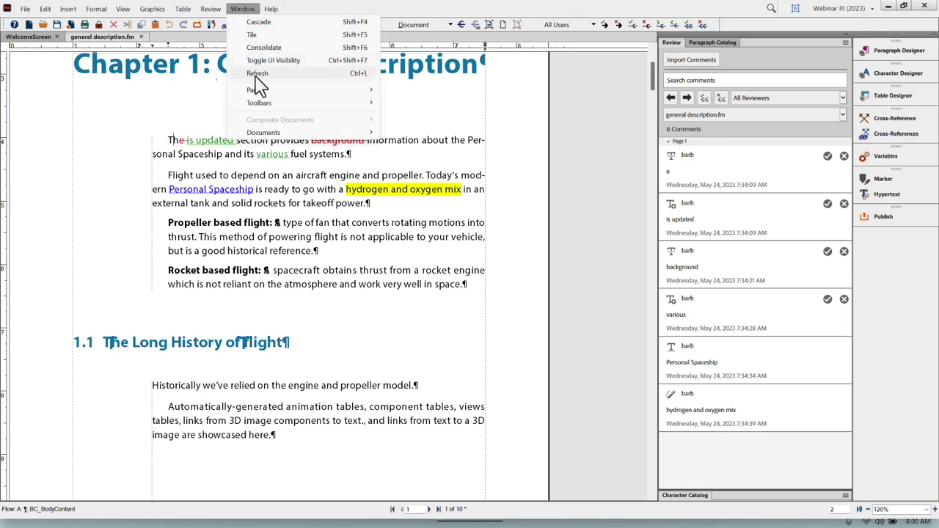
{"action": "left_click", "coordinate": [243, 10]}
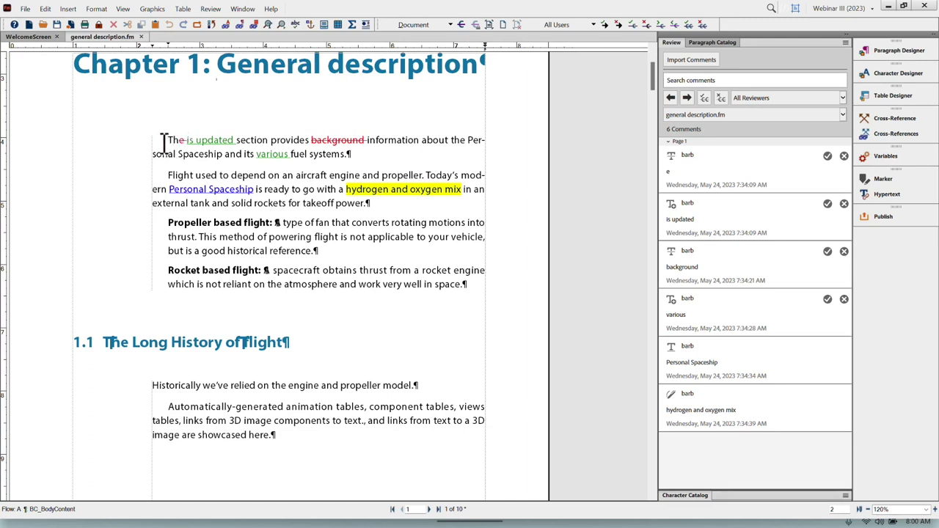
{"action": "left_click", "coordinate": [688, 99]}
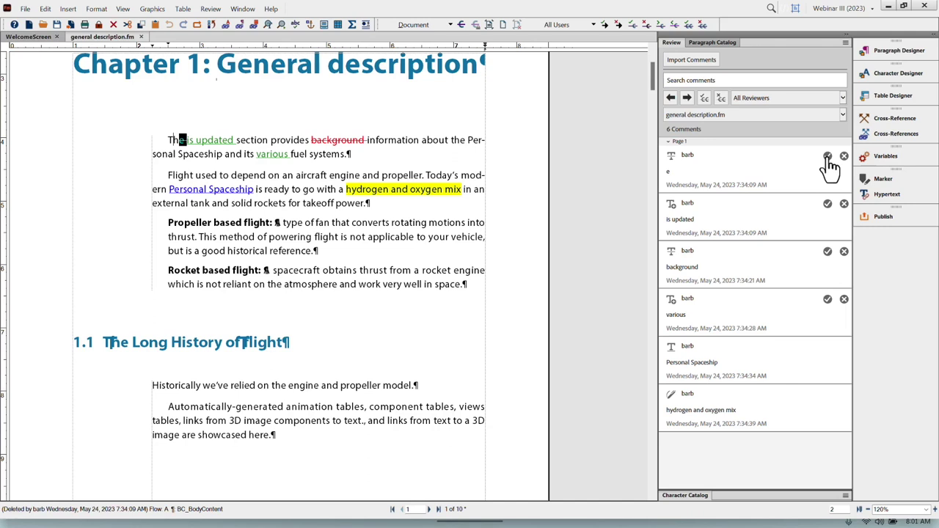
{"action": "left_click", "coordinate": [606, 27]}
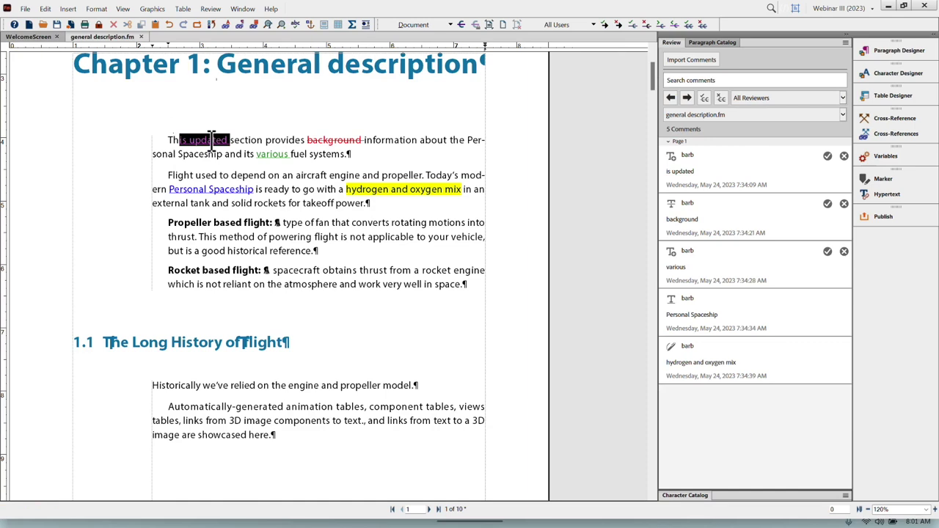
Try to accept the "is updated" insertion and dismiss the resulting message
{"action": "left_click", "coordinate": [604, 26]}
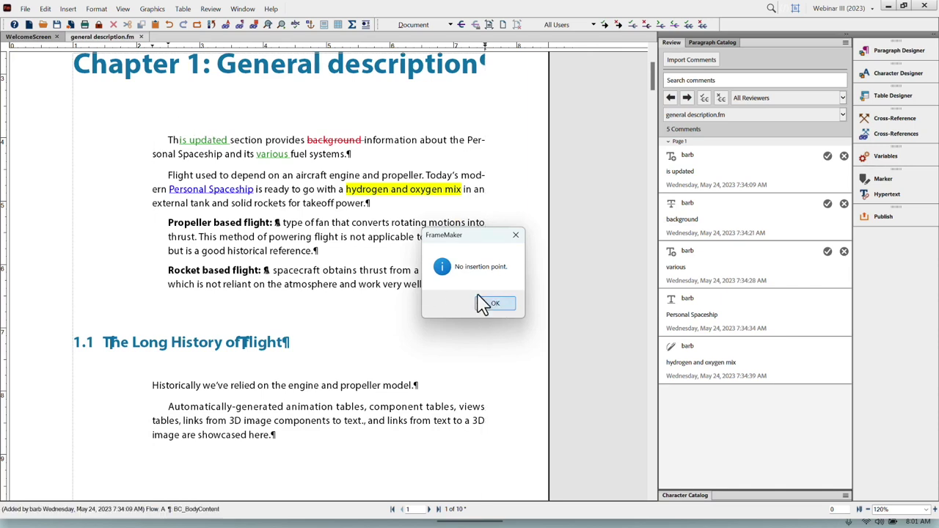
{"action": "left_click", "coordinate": [490, 305]}
From the start of the first paragraph, advance to the "background" deletion, refresh the display and accept the deletion
{"action": "left_click", "coordinate": [169, 140]}
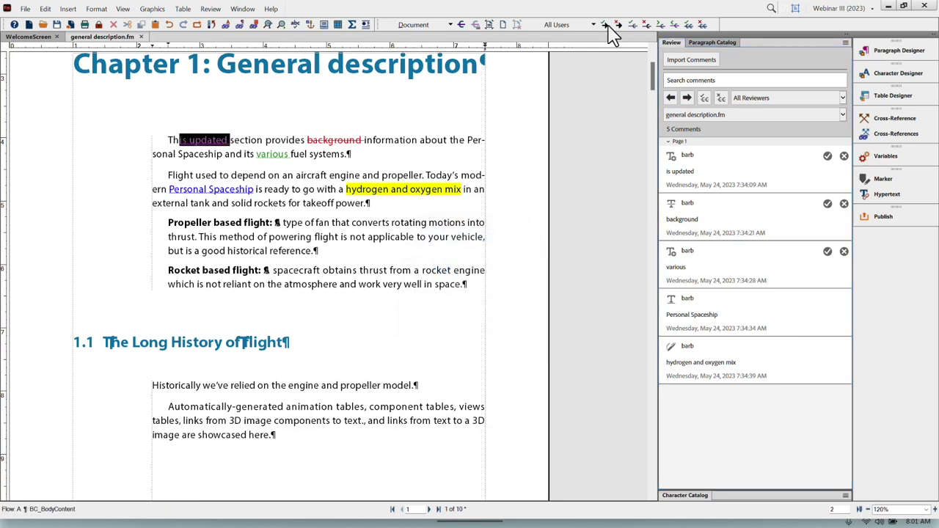
{"action": "left_click", "coordinate": [687, 97]}
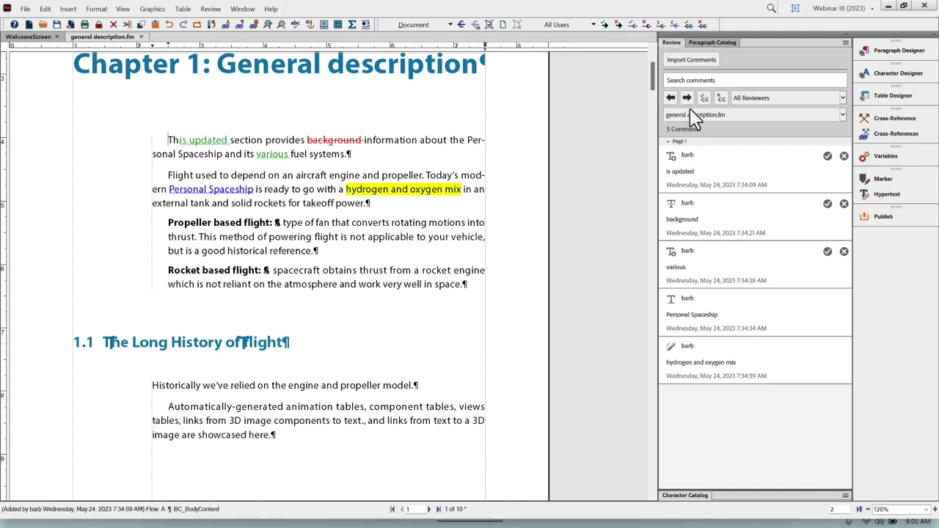
{"action": "left_click", "coordinate": [686, 98]}
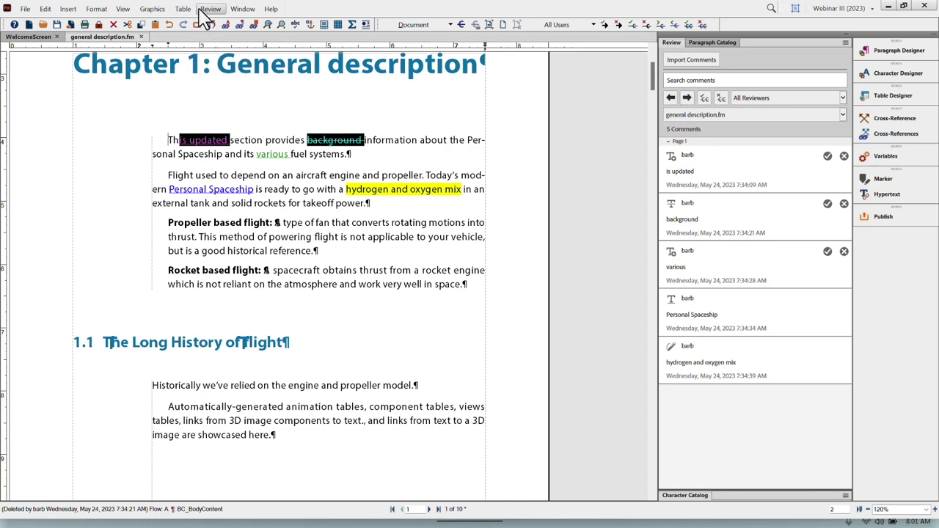
{"action": "left_click", "coordinate": [242, 9]}
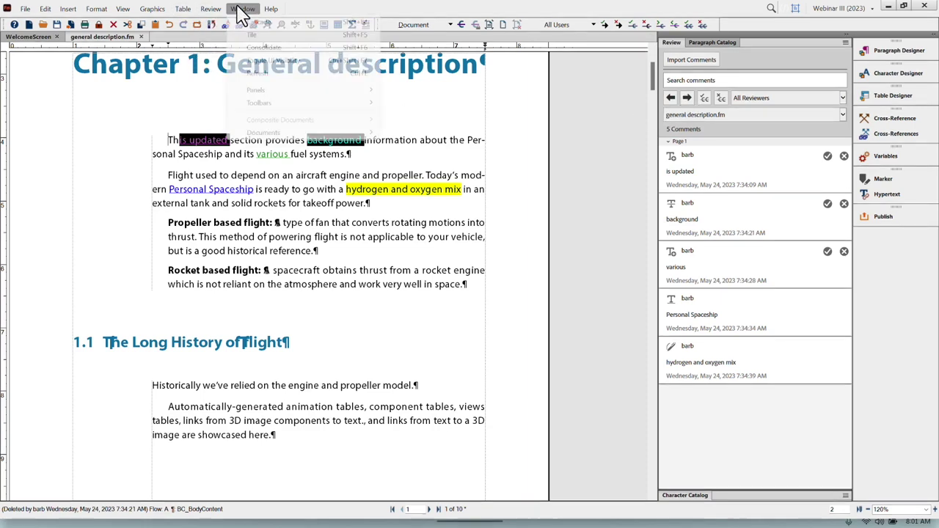
{"action": "left_click", "coordinate": [259, 73]}
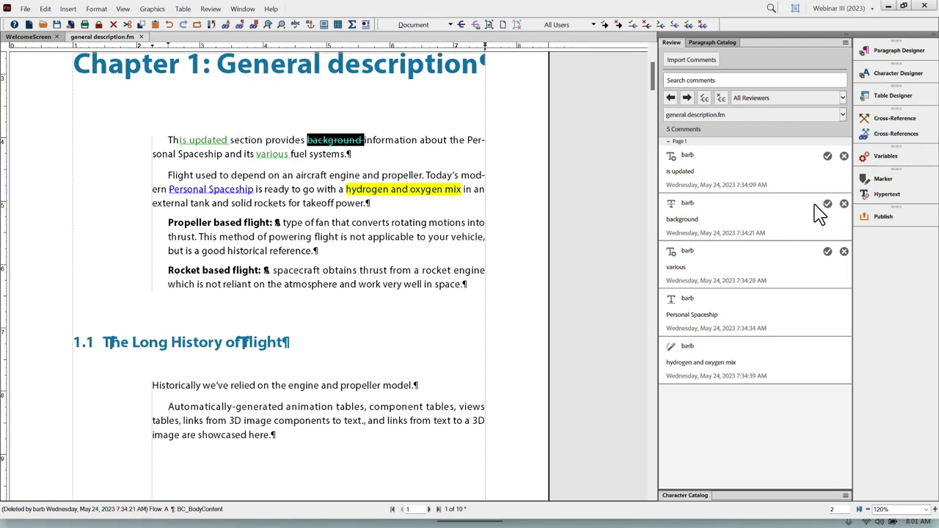
{"action": "left_click", "coordinate": [604, 26]}
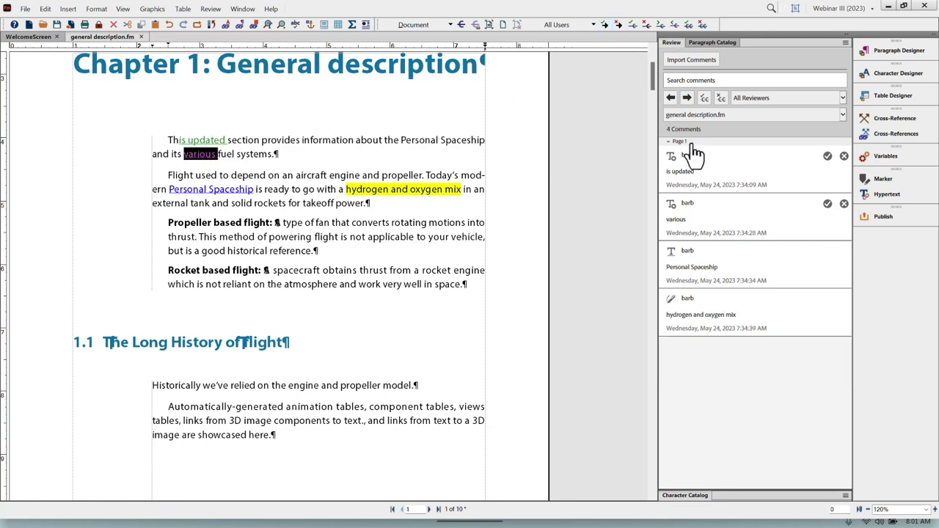
Look over the "various" insertion, the underlined "Personal Spaceship" and the highlighted "hydrogen and oxygen mix"
{"action": "left_click", "coordinate": [828, 211]}
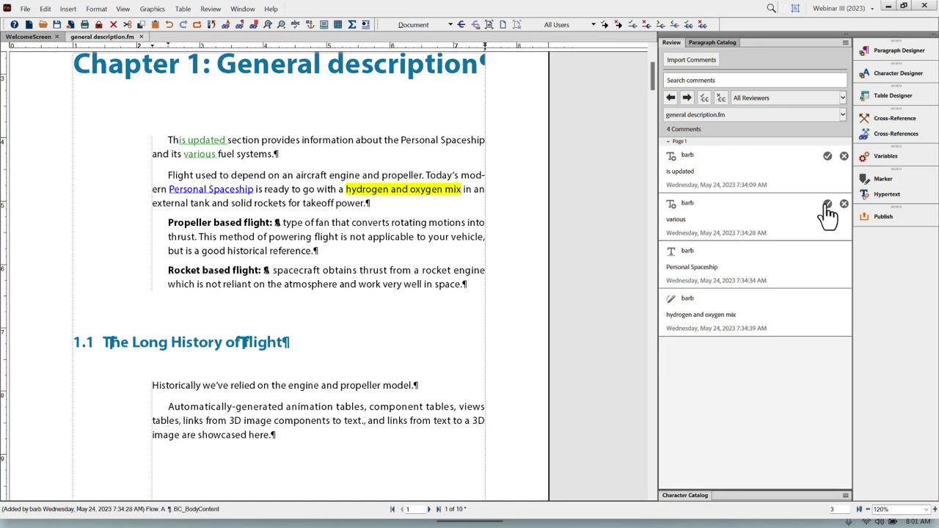
{"action": "left_click", "coordinate": [239, 152]}
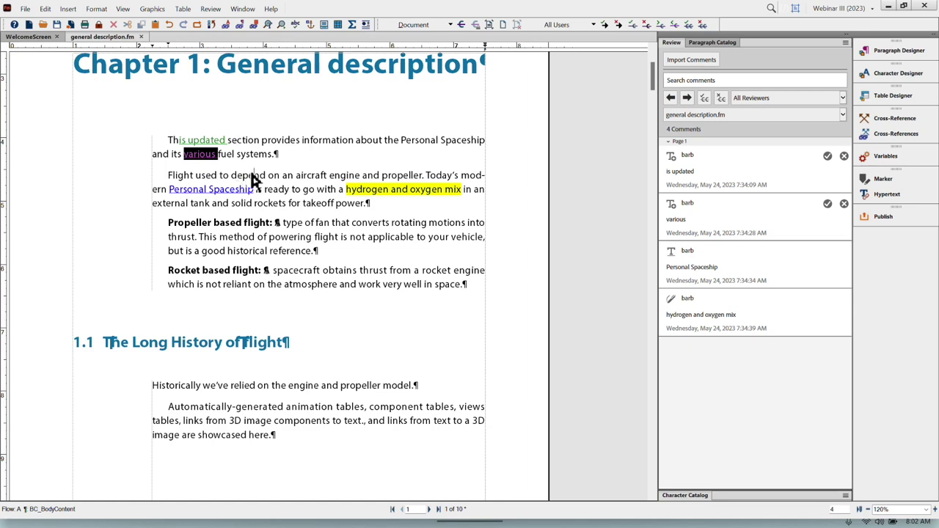
{"action": "left_click", "coordinate": [688, 98]}
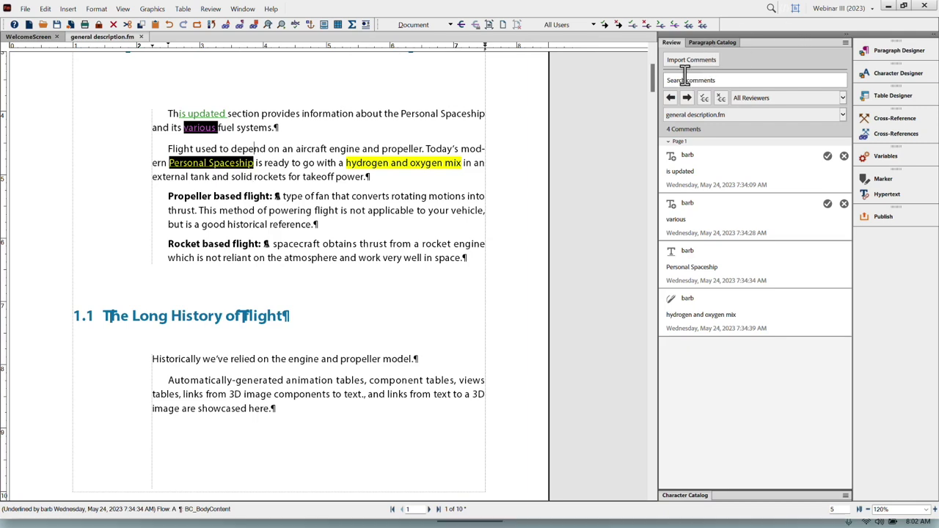
{"action": "left_click", "coordinate": [687, 102]}
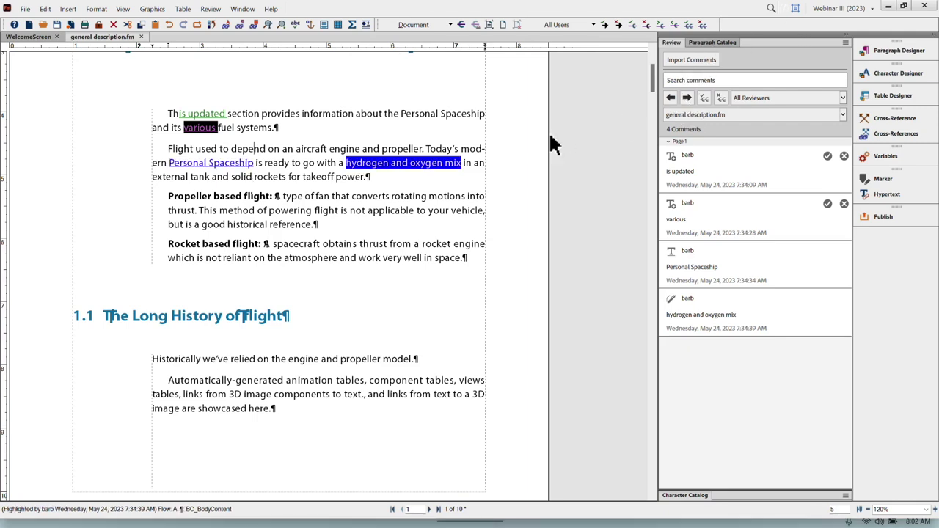
{"action": "left_click", "coordinate": [415, 195]}
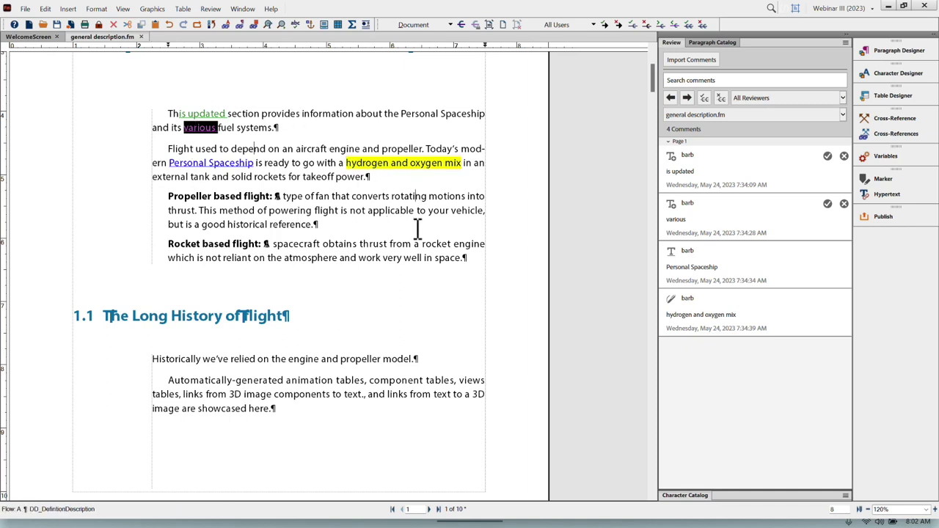
Accept all remaining tracked edits in the document, dismiss the summary and look over page 1
{"action": "left_click", "coordinate": [704, 102]}
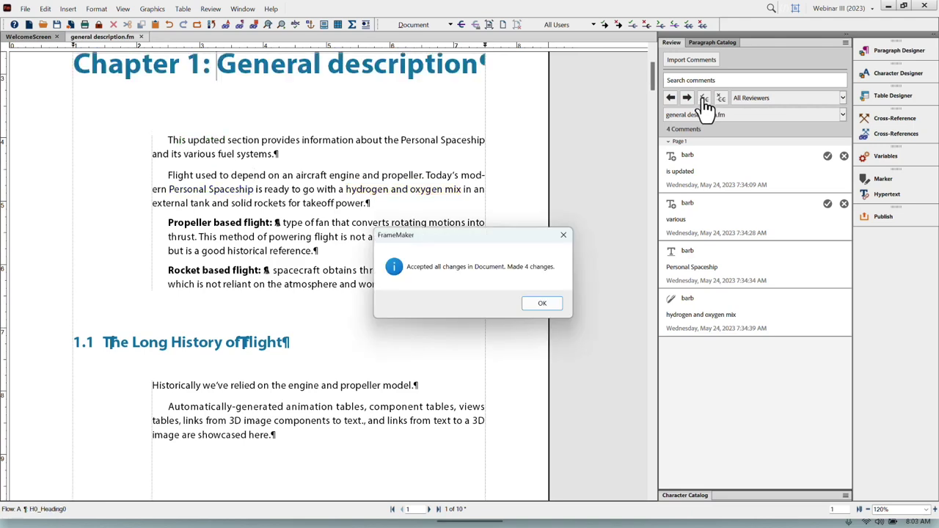
{"action": "left_click", "coordinate": [541, 306]}
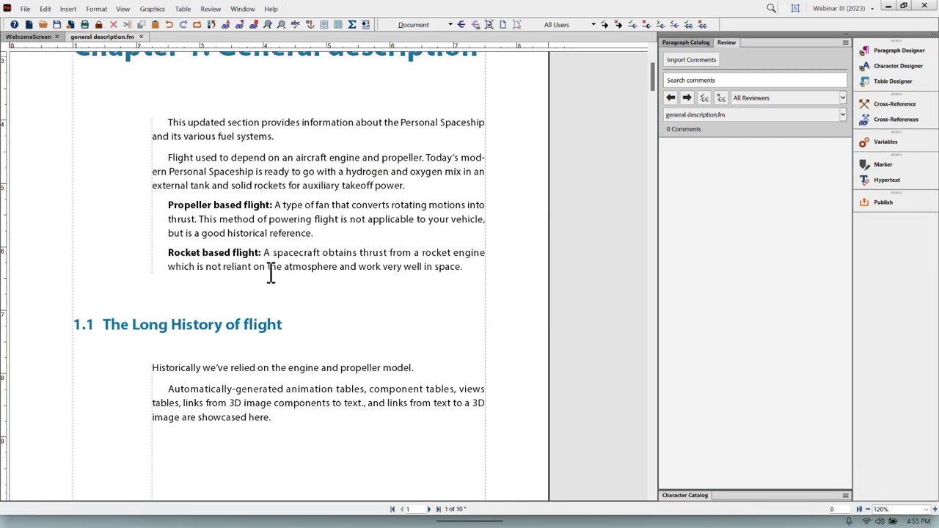
{"action": "scroll", "coordinate": [270, 273], "scroll_direction": "up", "scroll_amount": 3}
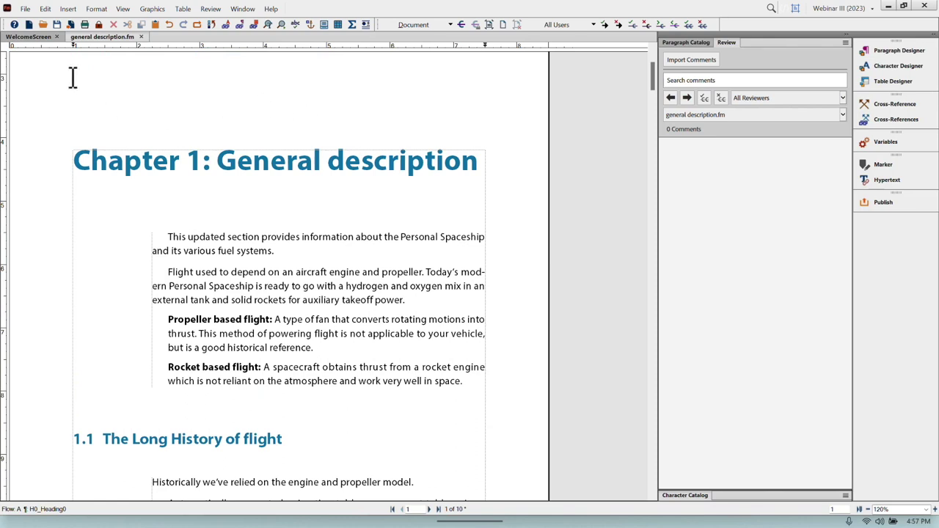
Start sending the document for shared review, saving the review PDF as general description.pdf in the Demo files III 2023 folder
{"action": "left_click", "coordinate": [25, 10]}
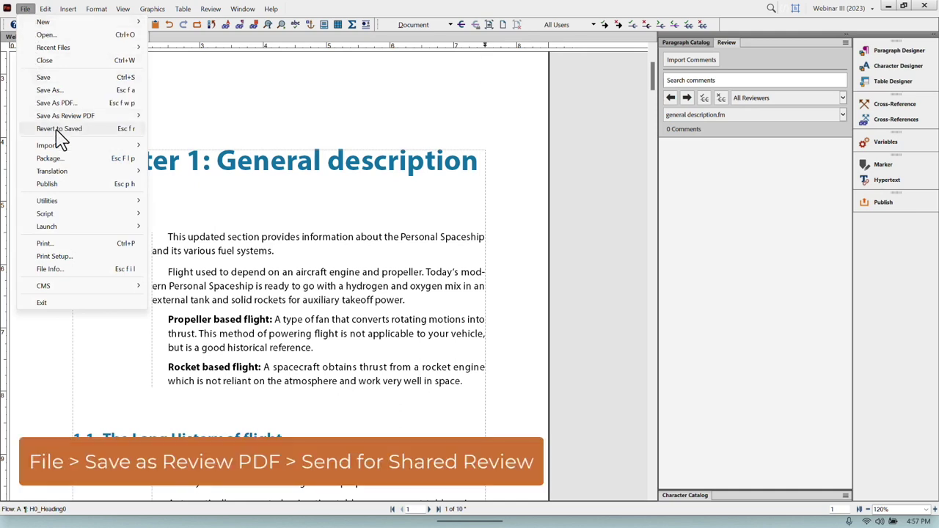
{"action": "mouse_move", "coordinate": [64, 117]}
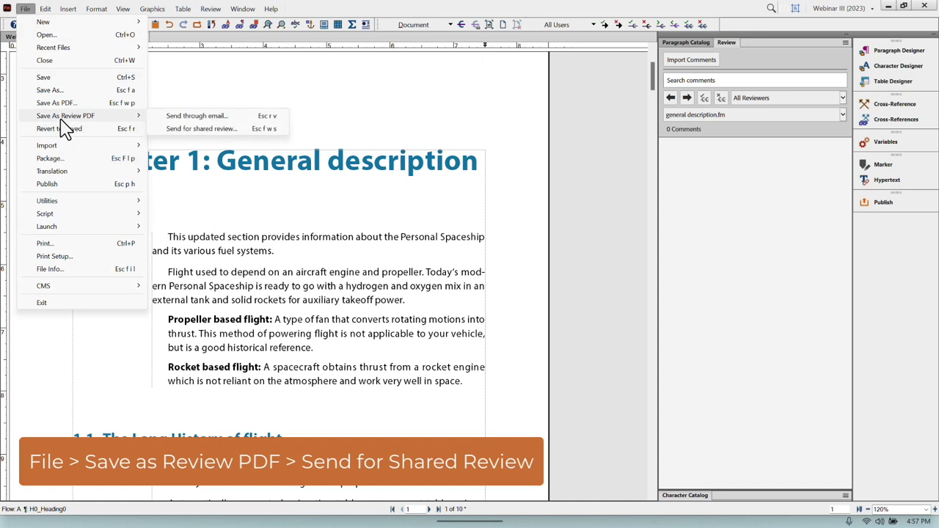
{"action": "left_click", "coordinate": [239, 131]}
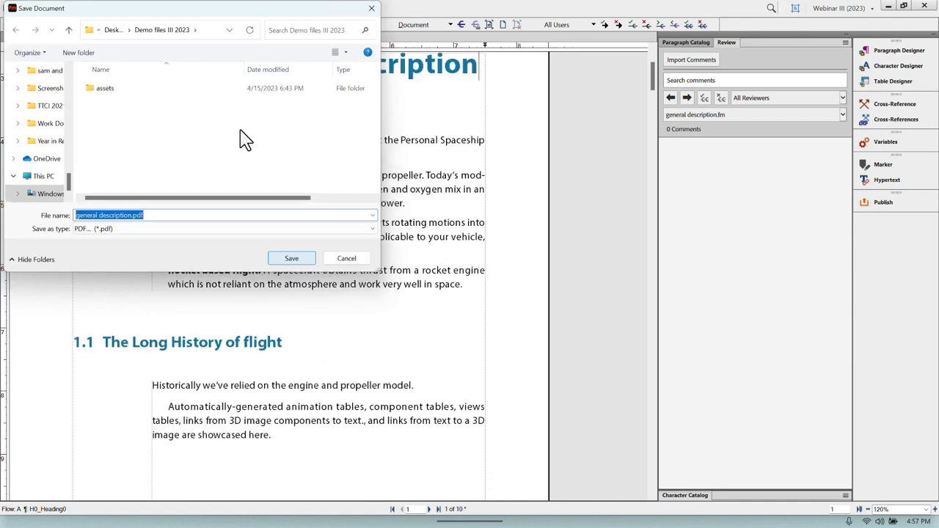
{"action": "key", "text": "Return"}
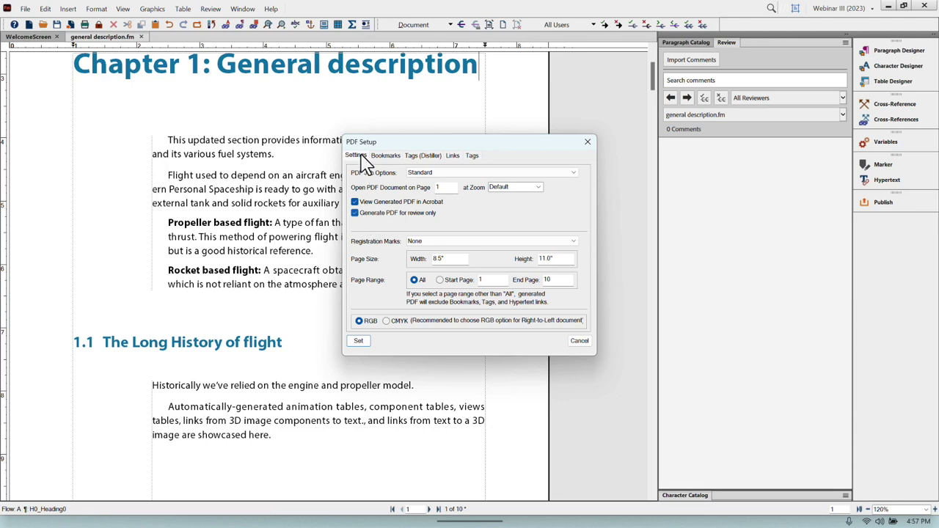
Generate the review PDF with the Standard job options and continue with automatic comment collection on your own internal server
{"action": "left_click", "coordinate": [431, 158]}
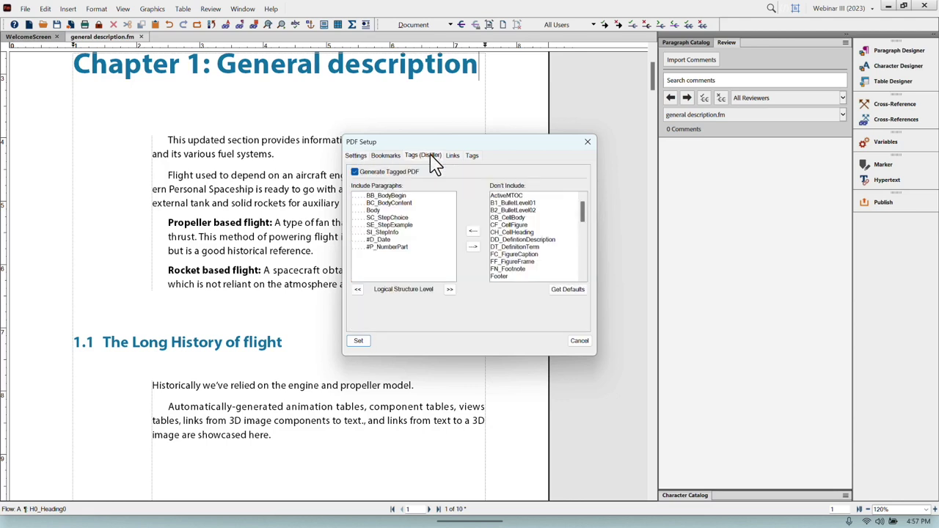
{"action": "left_click", "coordinate": [356, 156]}
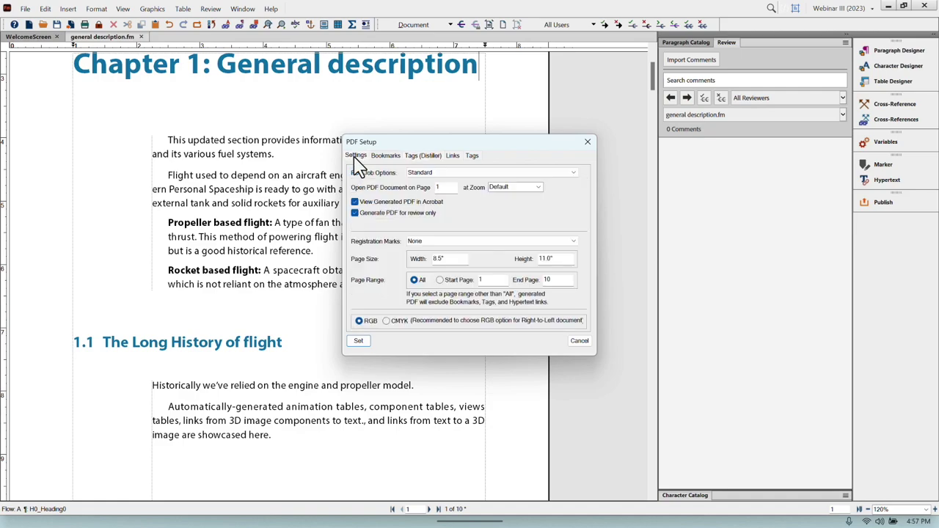
{"action": "left_click", "coordinate": [358, 342]}
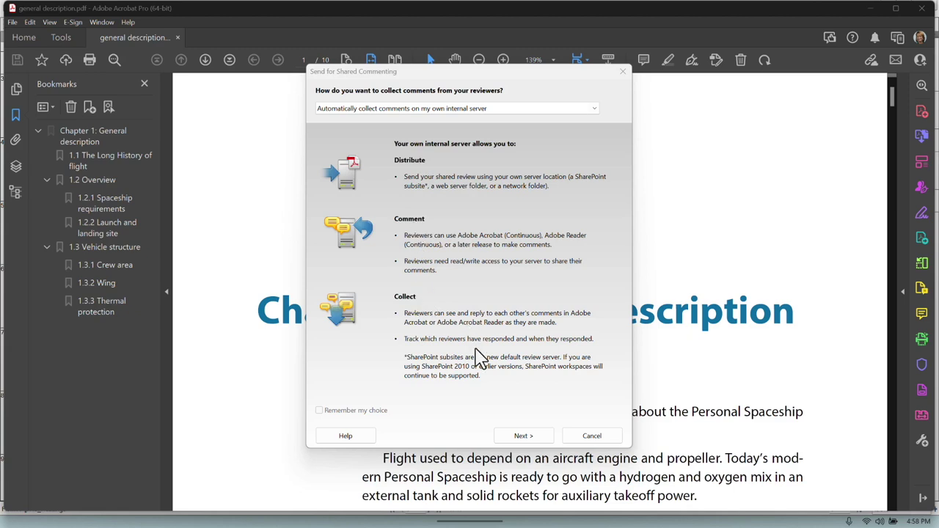
{"action": "left_click", "coordinate": [545, 440]}
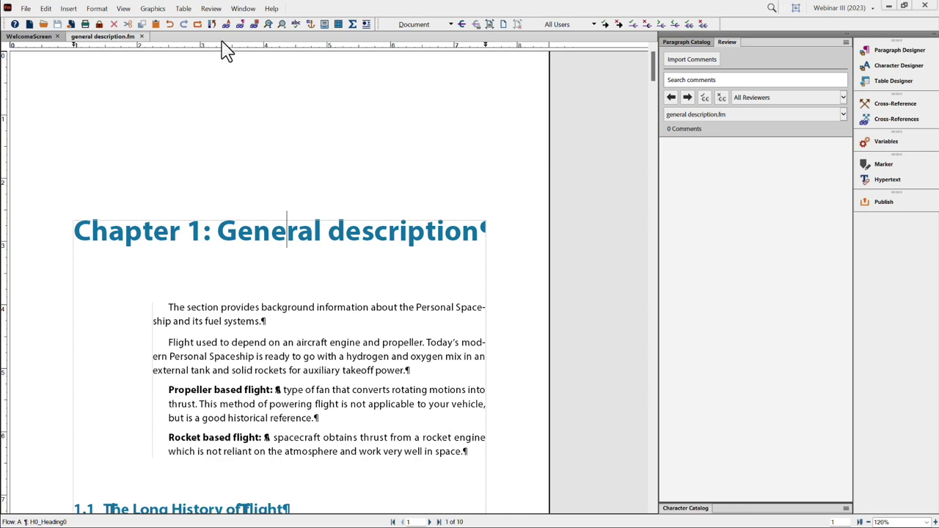
Start sending general description for online review and name the review Sample Review for Webinar
{"action": "left_click", "coordinate": [211, 10]}
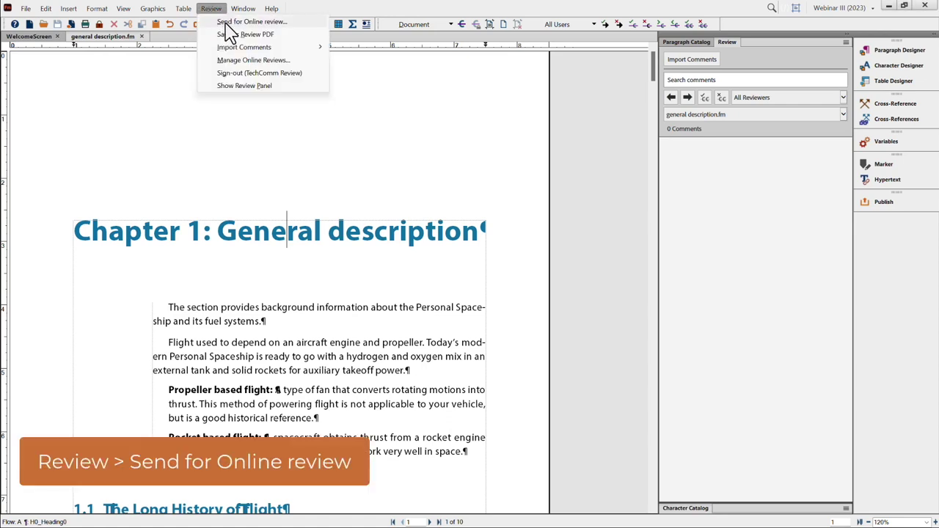
{"action": "left_click", "coordinate": [226, 22]}
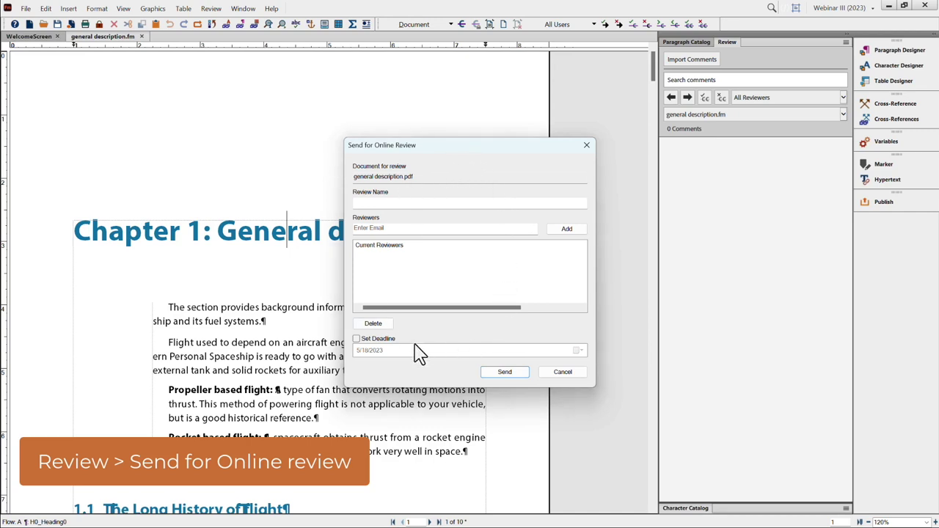
{"action": "left_click", "coordinate": [384, 205]}
{"action": "type", "text": "Sample Review for Webinar"}
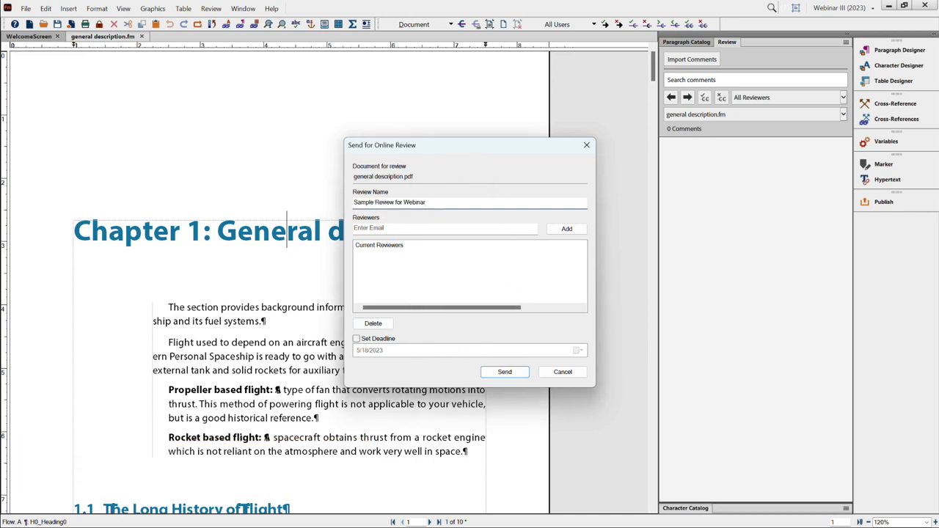
Add the reviewer's e-mail address to the current reviewers and send the online review
{"action": "left_click", "coordinate": [363, 228]}
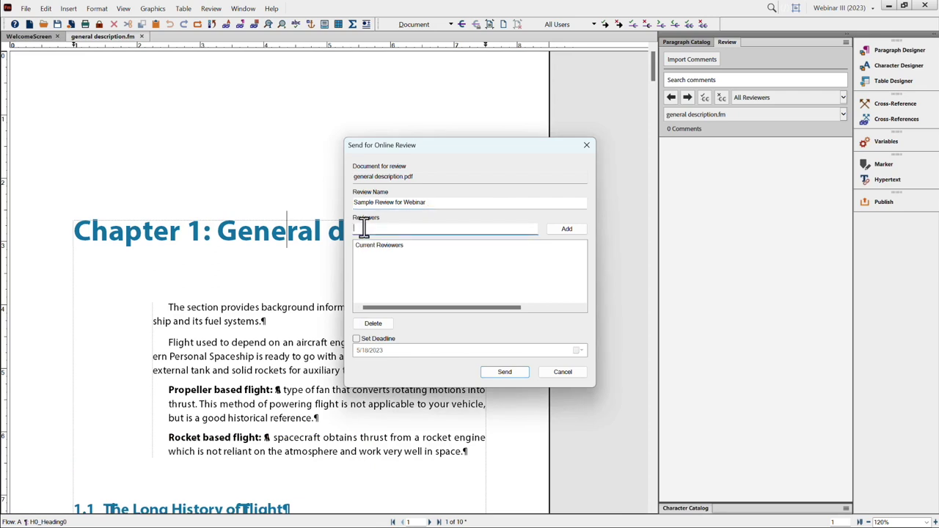
{"action": "key", "text": "ctrl+v"}
{"action": "left_click", "coordinate": [563, 230]}
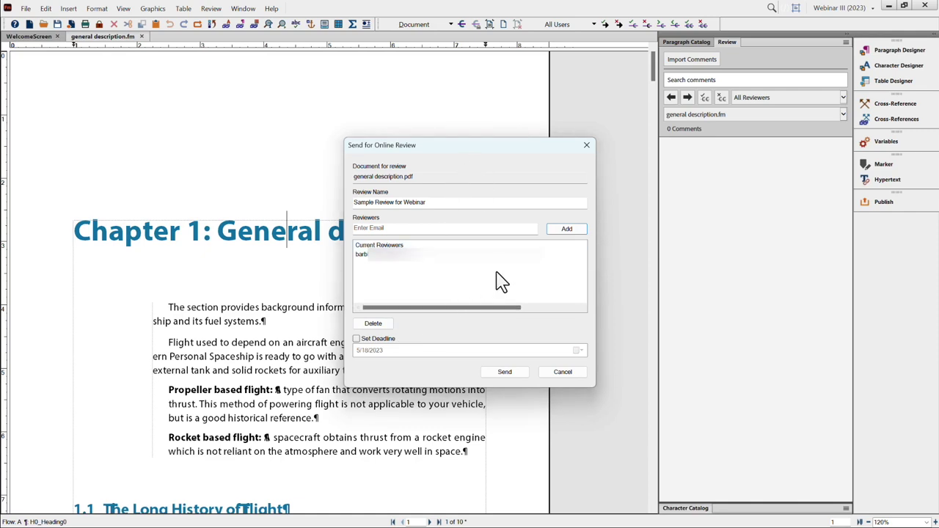
{"action": "left_click", "coordinate": [504, 372]}
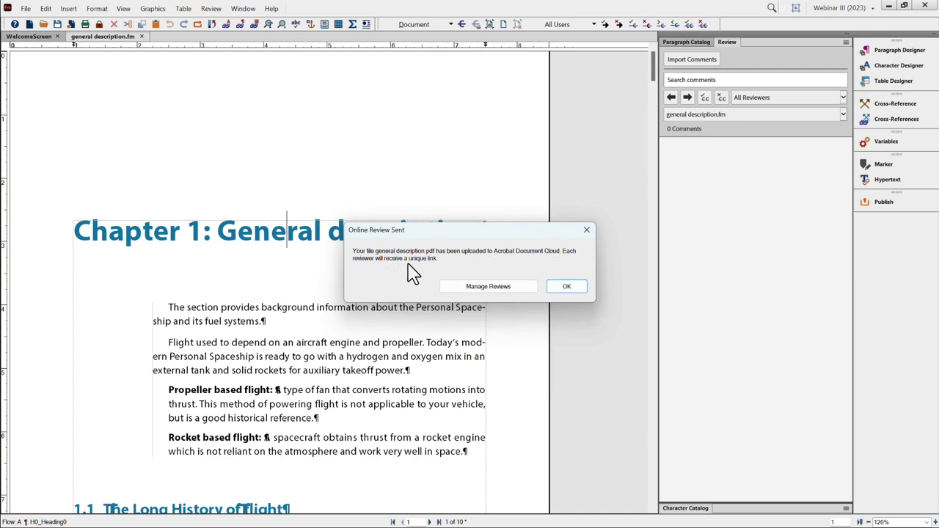
Open the online review manager and look over the Sample Review for Webinar entry and its available actions
{"action": "left_click", "coordinate": [473, 290]}
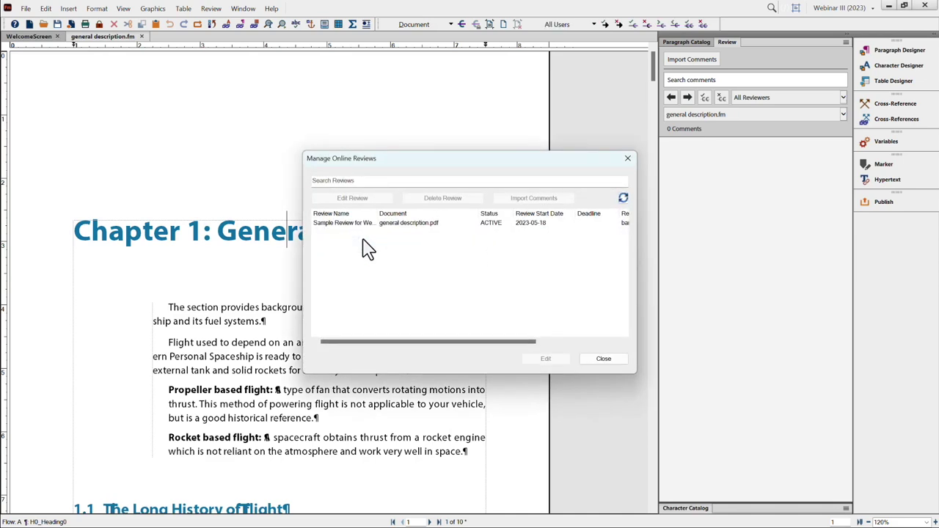
{"action": "mouse_move", "coordinate": [430, 231]}
{"action": "mouse_move", "coordinate": [536, 207]}
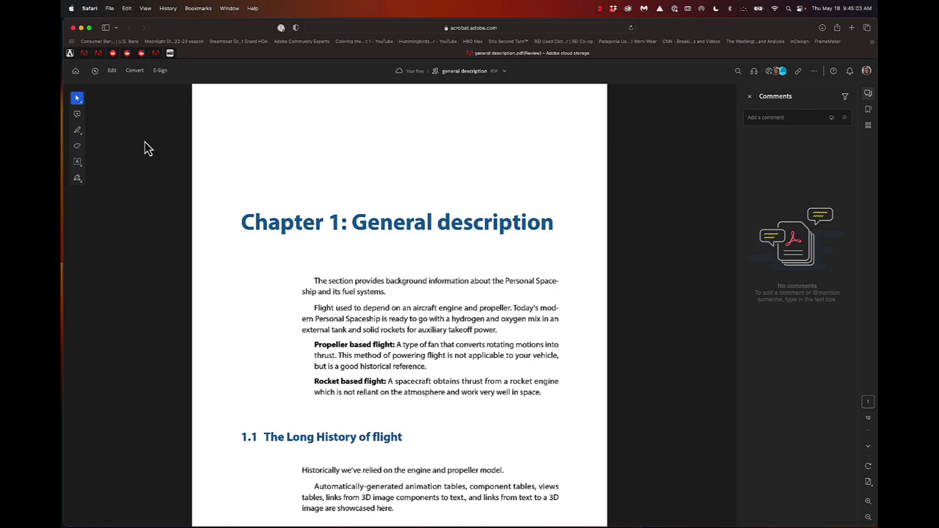
Switch to the shared review PDF in Acrobat online and, with the Select tool active, strike through "background" in the first paragraph
{"action": "left_click", "coordinate": [77, 131]}
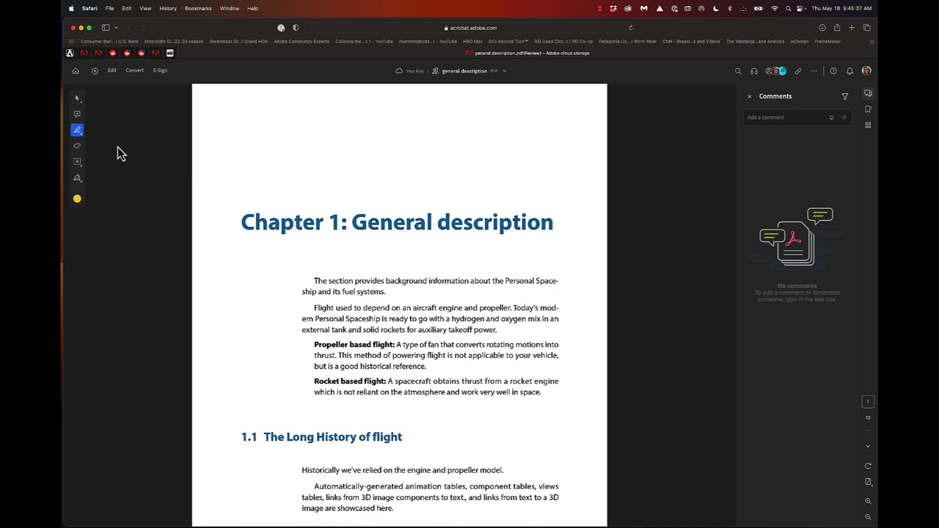
{"action": "left_click", "coordinate": [77, 100]}
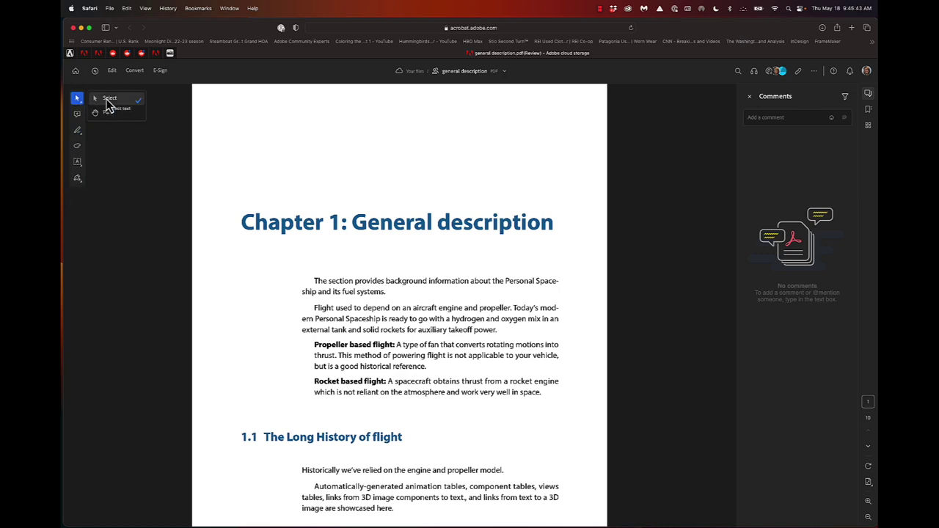
{"action": "left_click", "coordinate": [279, 137]}
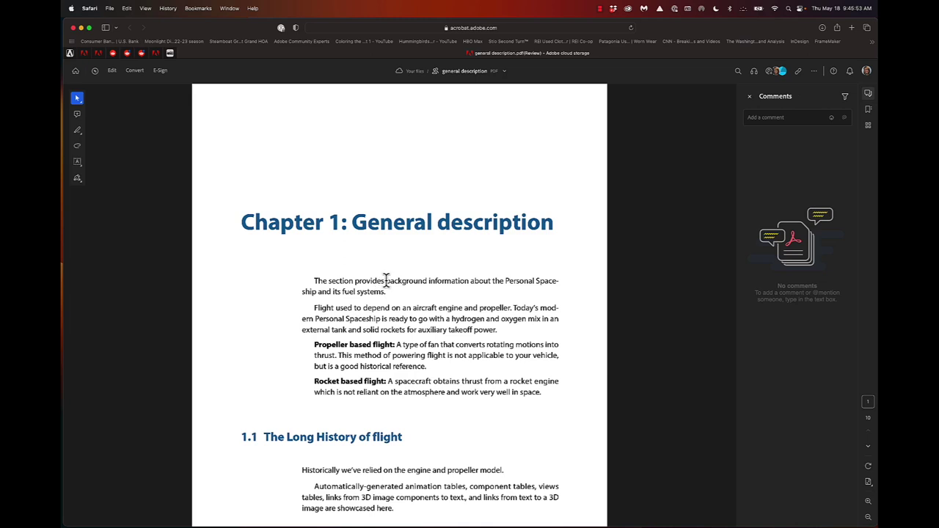
{"action": "left_click_drag", "start_coordinate": [386, 280], "coordinate": [427, 279]}
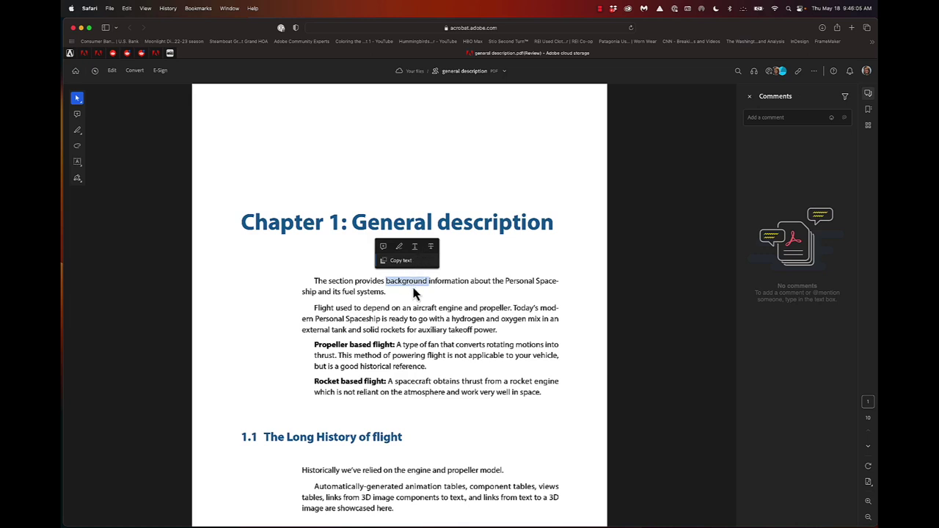
{"action": "left_click", "coordinate": [431, 248]}
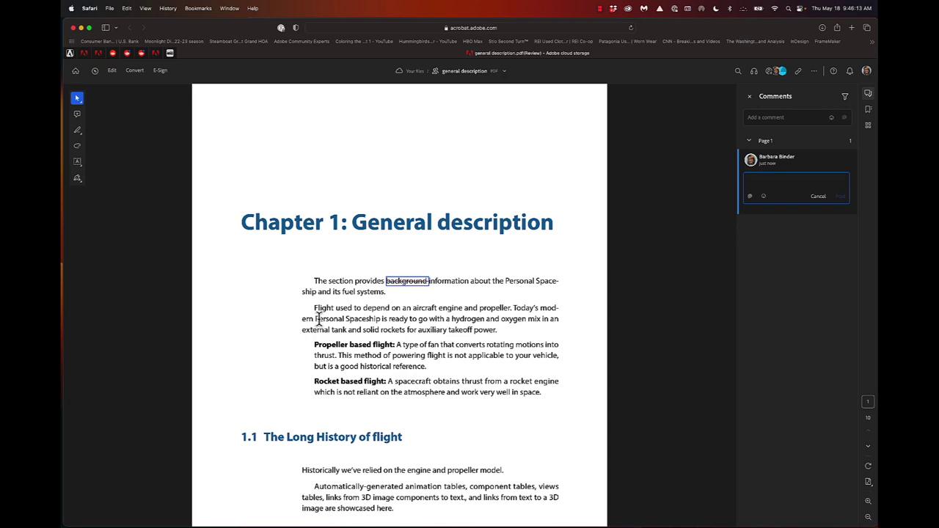
Underline "Personal Spaceship" in the second paragraph and post the comment "italics" on it
{"action": "left_click_drag", "start_coordinate": [314, 318], "coordinate": [378, 318]}
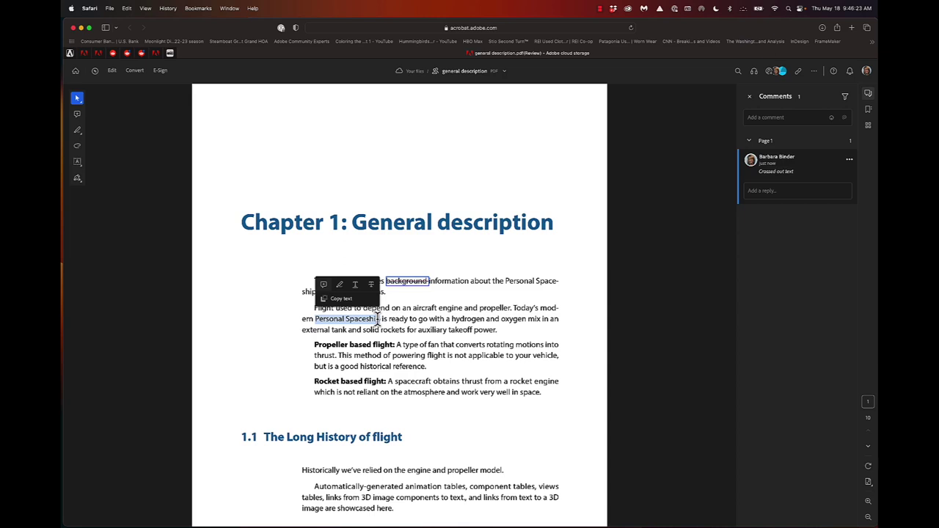
{"action": "left_click", "coordinate": [356, 285]}
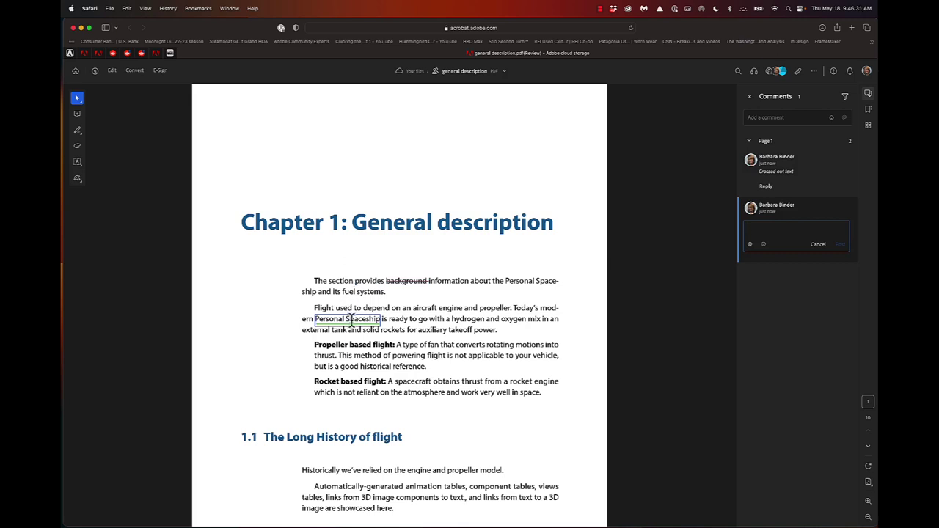
{"action": "left_click", "coordinate": [753, 234]}
{"action": "type", "text": "italics"}
{"action": "left_click", "coordinate": [840, 245]}
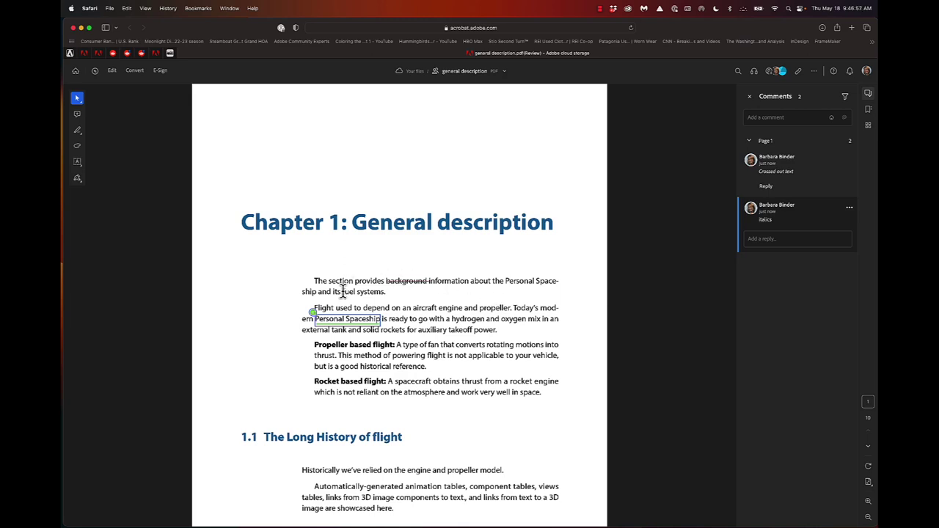
Highlight "fuel systems" in the first paragraph and post the comment "various fuel systems" on it
{"action": "left_click_drag", "start_coordinate": [342, 289], "coordinate": [382, 292]}
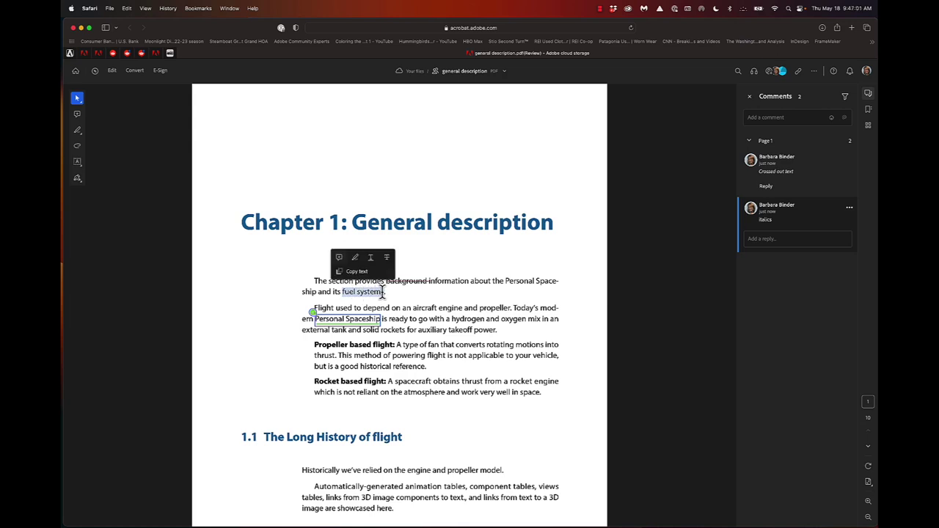
{"action": "left_click", "coordinate": [356, 257]}
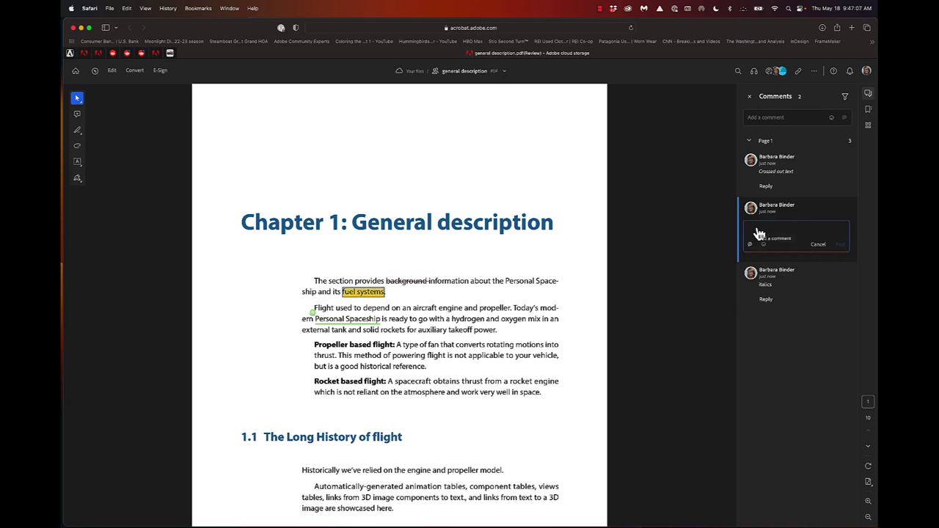
{"action": "type", "text": "various fuel systems"}
{"action": "left_click", "coordinate": [841, 246]}
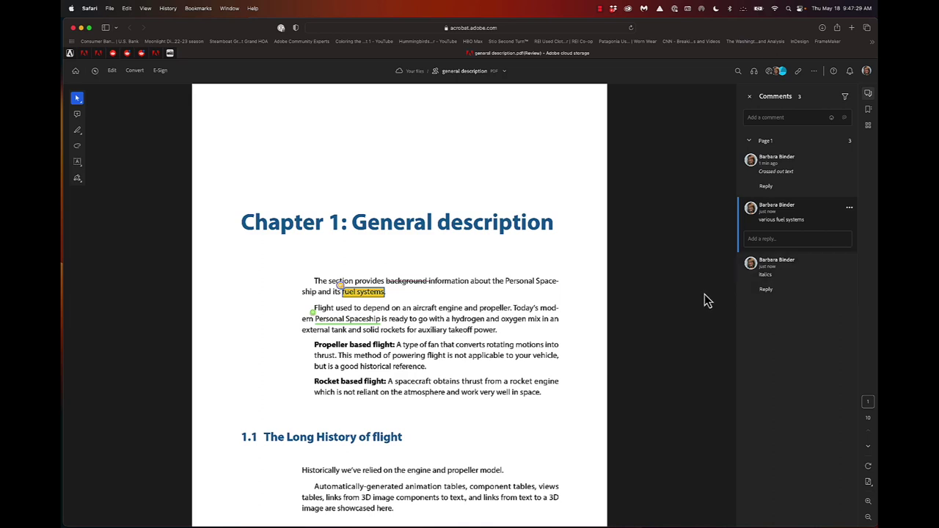
Place a comment note on the chapter title and post "Overall, great job. See individual mark-ups."
{"action": "left_click", "coordinate": [78, 115]}
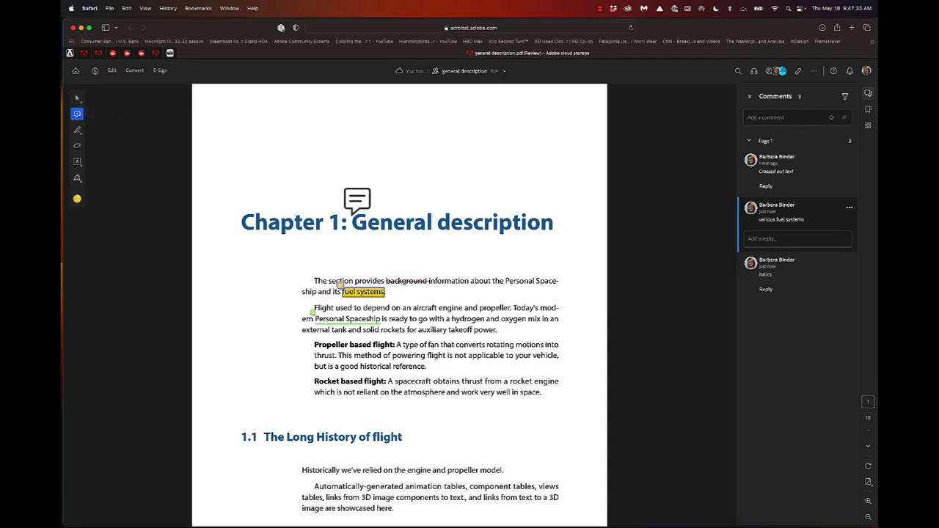
{"action": "left_click", "coordinate": [355, 227]}
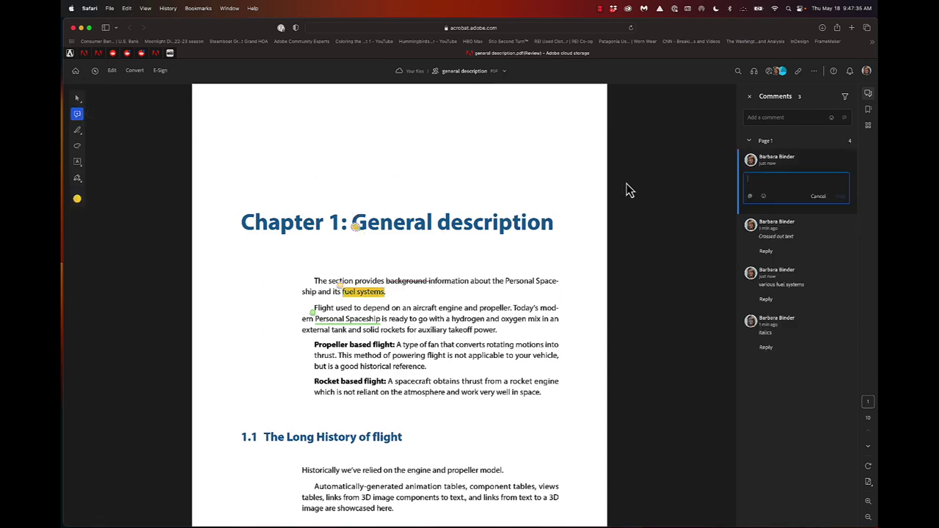
{"action": "type", "text": "Overall, great job. See individual mark-ups."}
{"action": "left_click", "coordinate": [841, 196]}
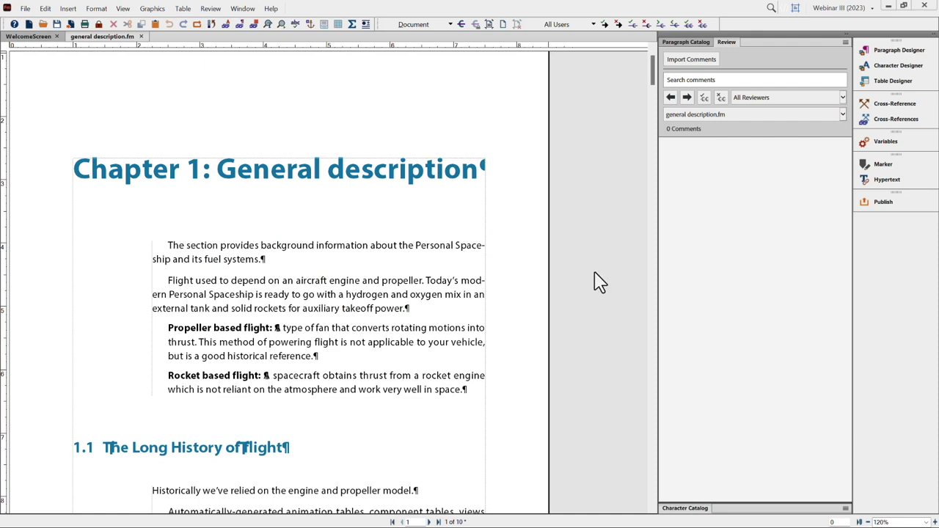
Back in FrameMaker, import and open the comments from the Sample Review for Webinar online review, then close the review manager
{"action": "left_click", "coordinate": [211, 8]}
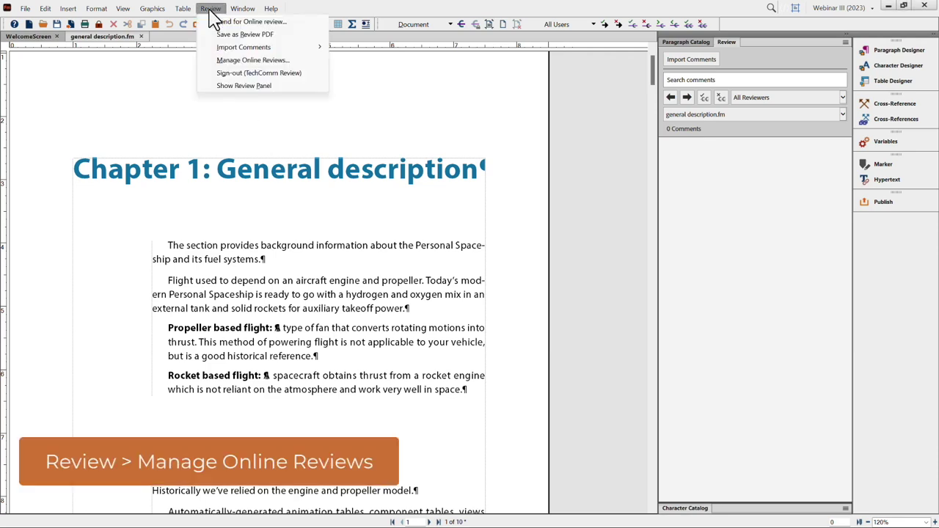
{"action": "left_click", "coordinate": [236, 61]}
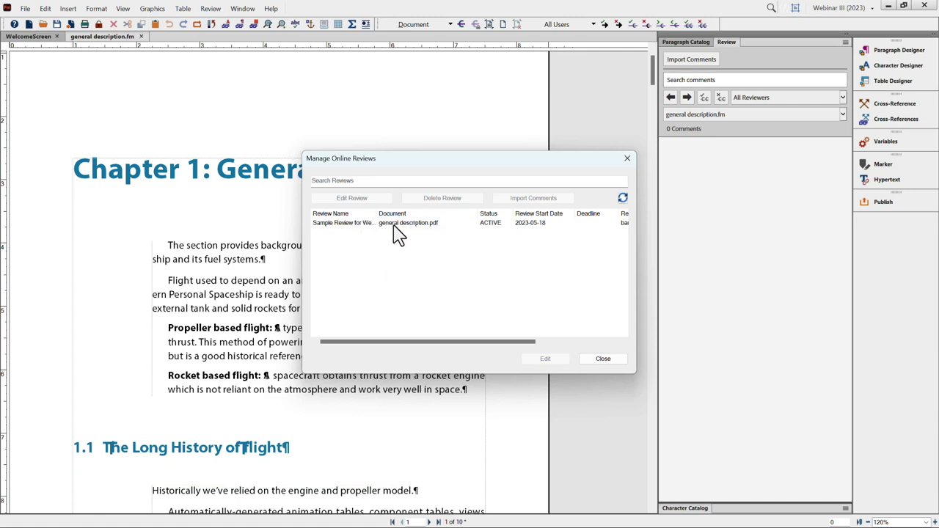
{"action": "left_click", "coordinate": [416, 231]}
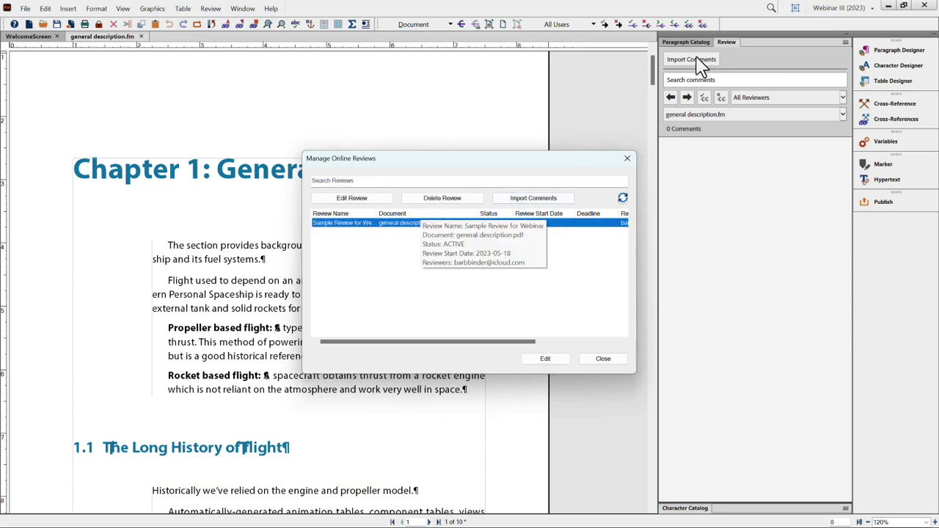
{"action": "left_click", "coordinate": [534, 197]}
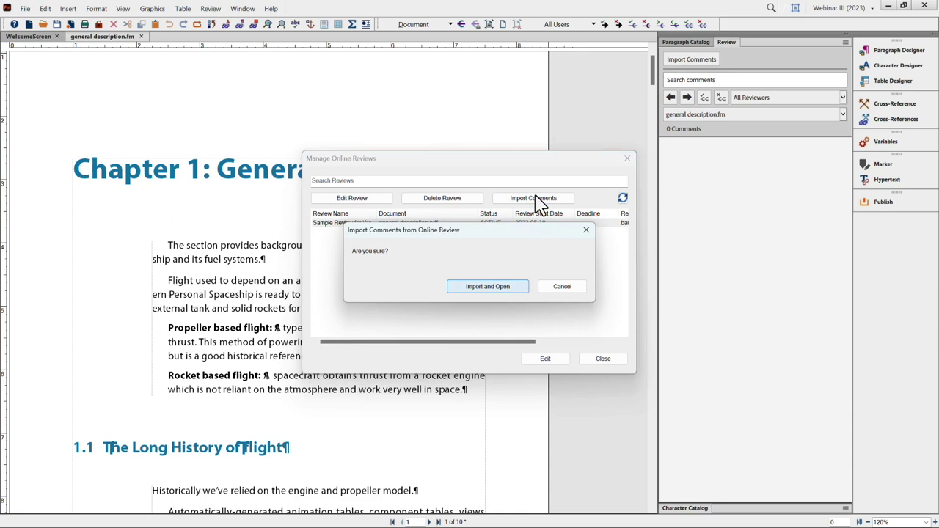
{"action": "key", "text": "Return"}
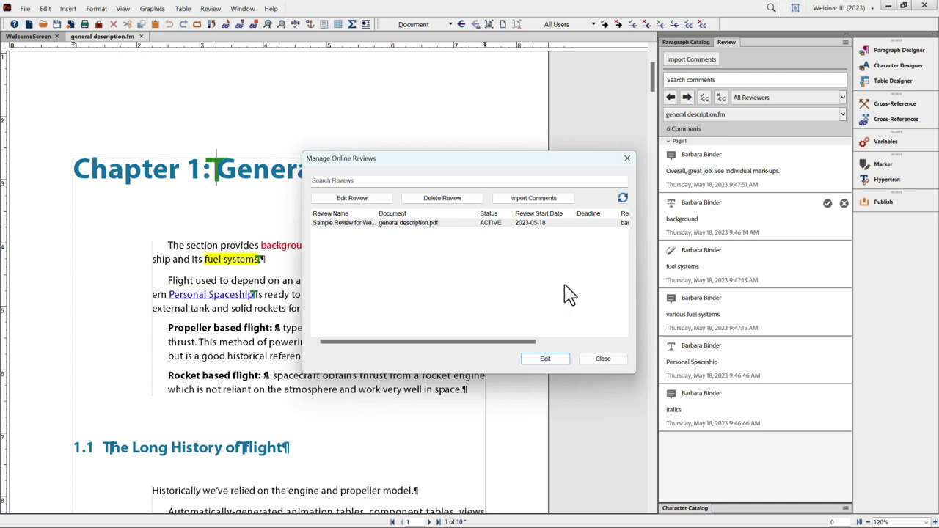
{"action": "left_click", "coordinate": [625, 156]}
Look over the imported mark-ups on page 1 and advance from the chapter title to the "background" deletion
{"action": "scroll", "coordinate": [632, 168], "scroll_direction": "down", "scroll_amount": 3}
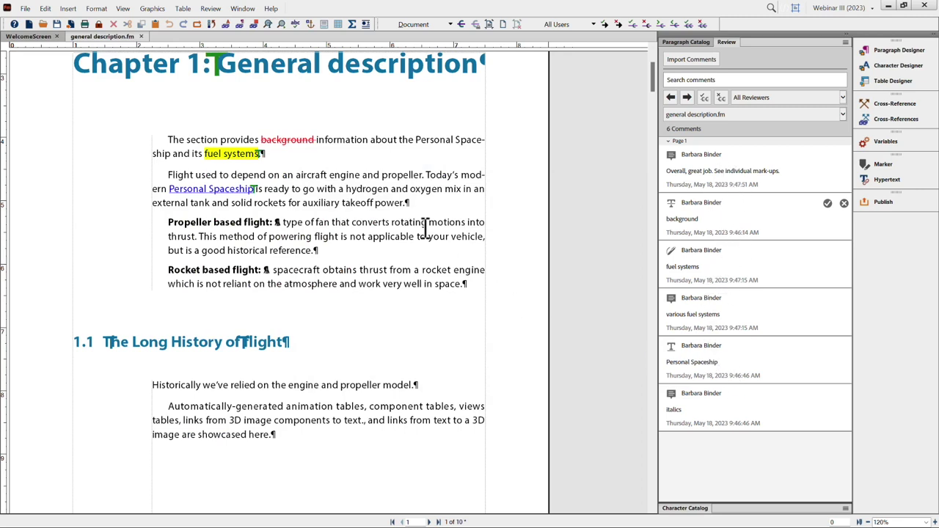
{"action": "scroll", "coordinate": [426, 226], "scroll_direction": "up", "scroll_amount": 3}
{"action": "scroll", "coordinate": [425, 225], "scroll_direction": "up", "scroll_amount": 1}
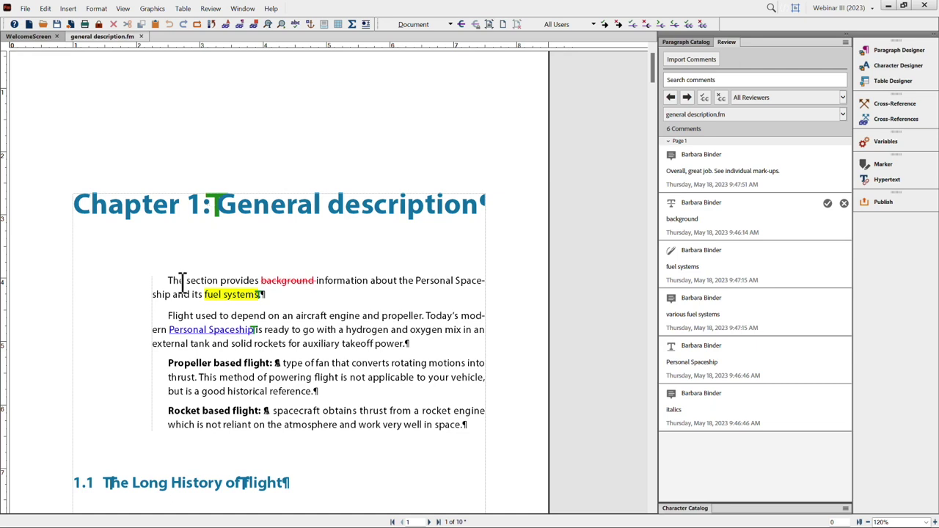
{"action": "left_click", "coordinate": [229, 205]}
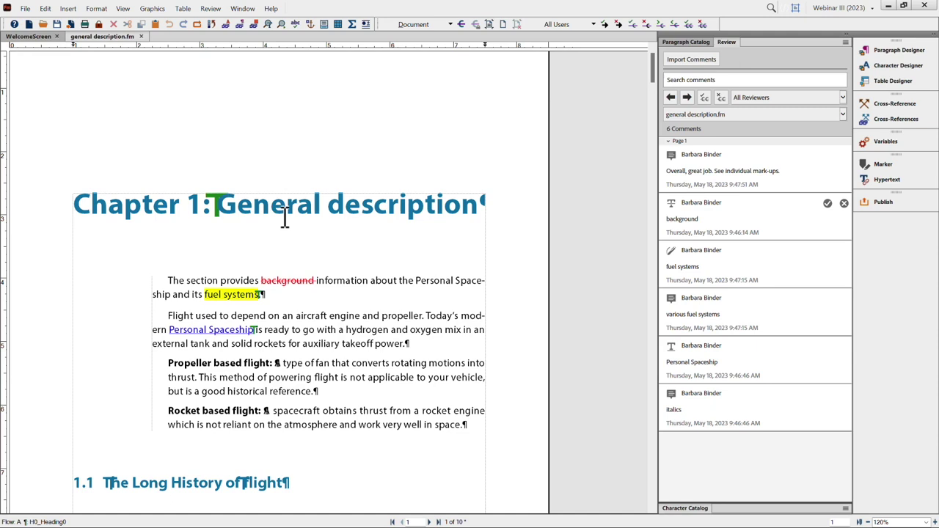
{"action": "left_click", "coordinate": [687, 99]}
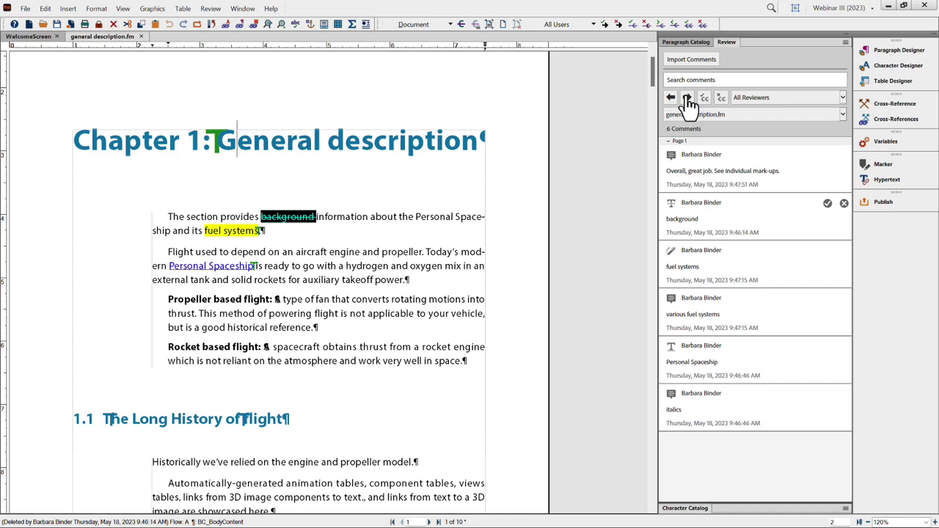
Preview the chapter's final text with all edits applied, and hide the text symbols
{"action": "left_click", "coordinate": [489, 24]}
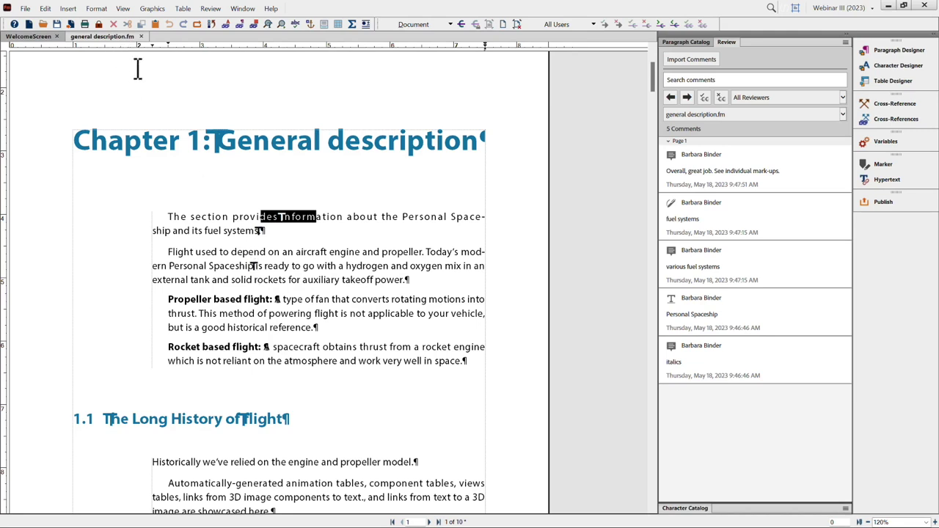
{"action": "left_click", "coordinate": [123, 8]}
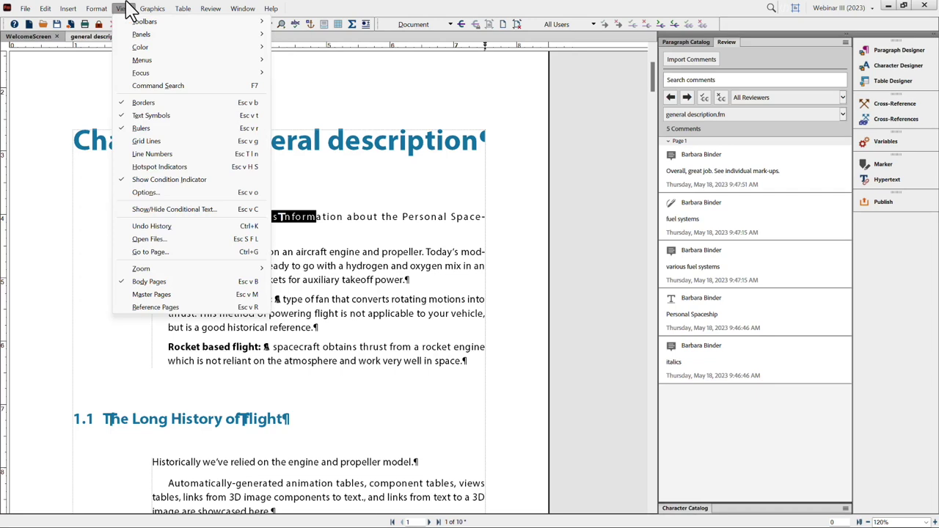
{"action": "left_click", "coordinate": [147, 116]}
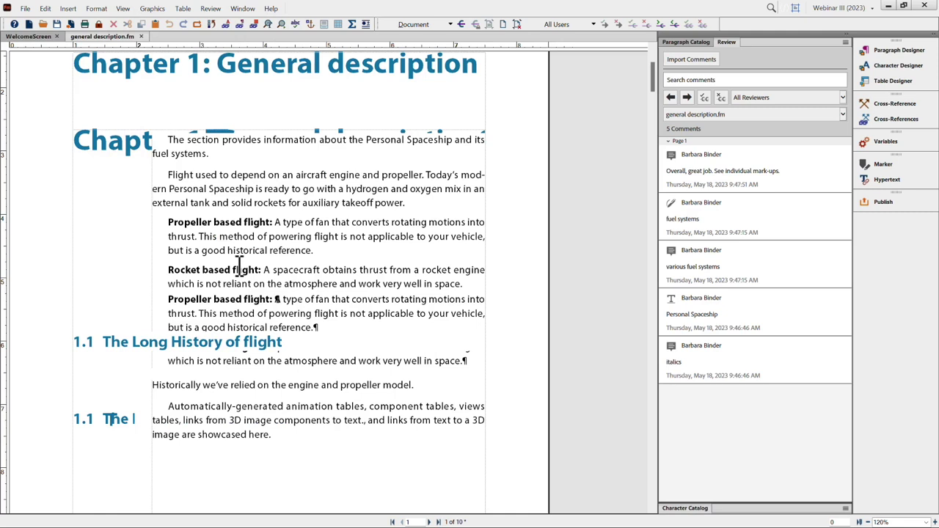
{"action": "left_click", "coordinate": [279, 276]}
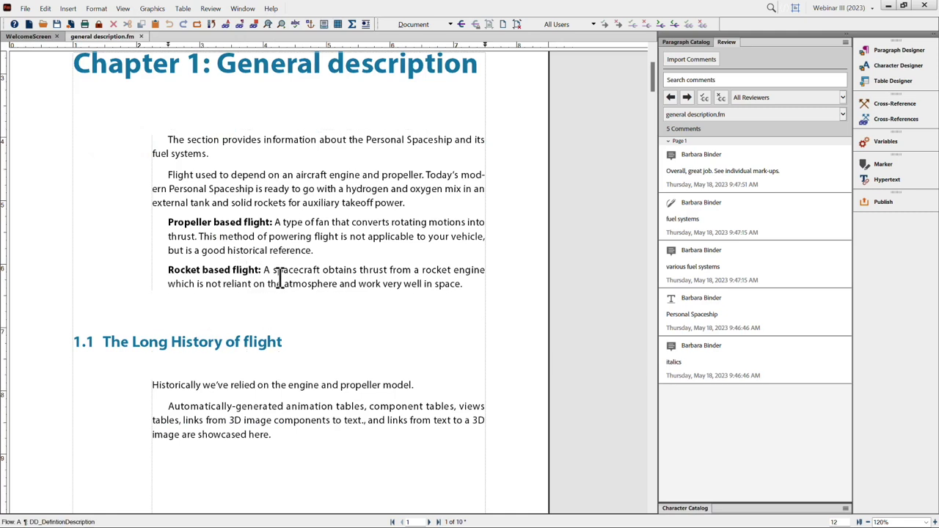
{"action": "scroll", "coordinate": [278, 275], "scroll_direction": "up", "scroll_amount": 2}
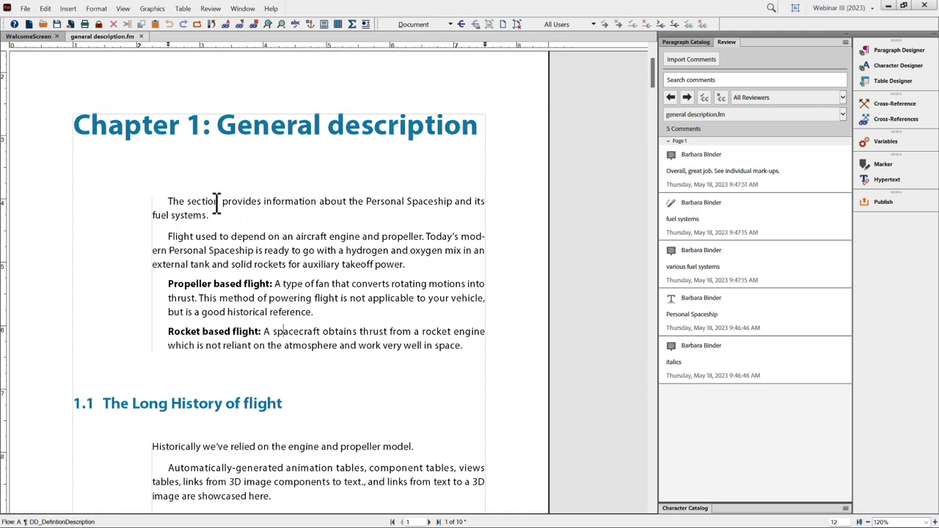
Preview the chapter's original text, then turn the preview off to show the tracked edits
{"action": "left_click", "coordinate": [502, 25]}
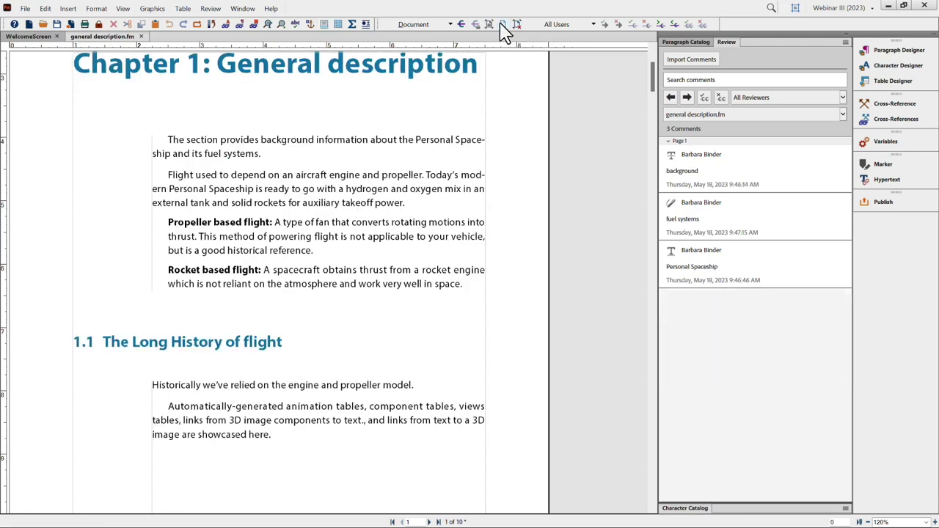
{"action": "left_click", "coordinate": [517, 25]}
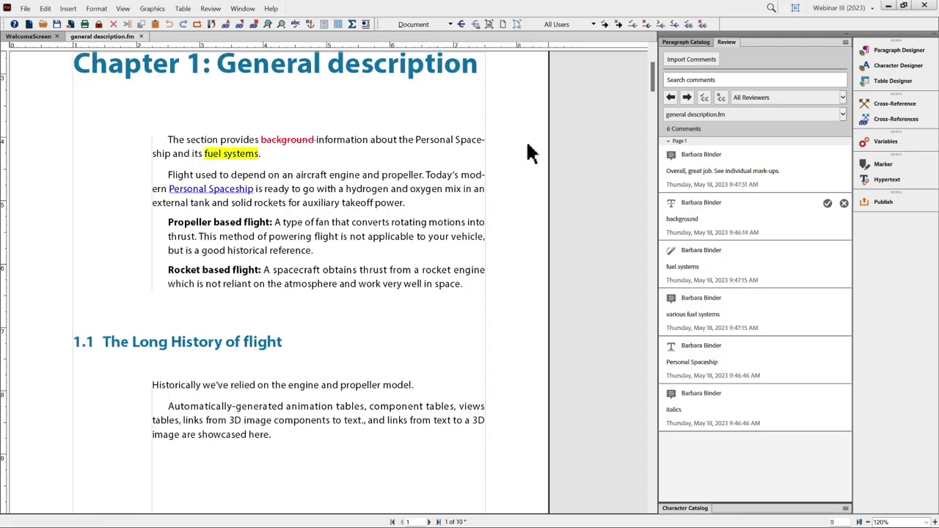
Advance to the "fuel systems" highlight in the first paragraph and insert "various" before it
{"action": "left_click", "coordinate": [687, 98]}
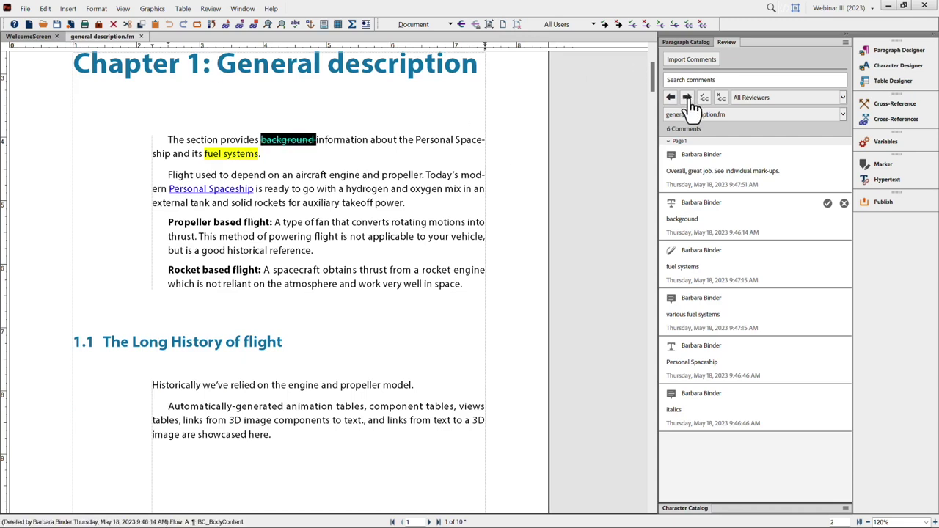
{"action": "left_click", "coordinate": [688, 98]}
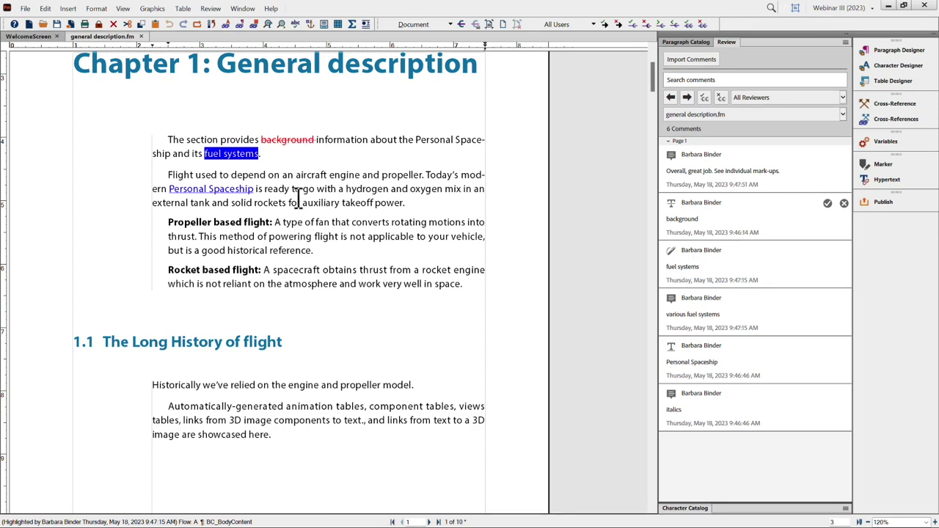
{"action": "left_click", "coordinate": [201, 155]}
{"action": "type", "text": "vari"}
{"action": "key", "text": "BackSpace"}
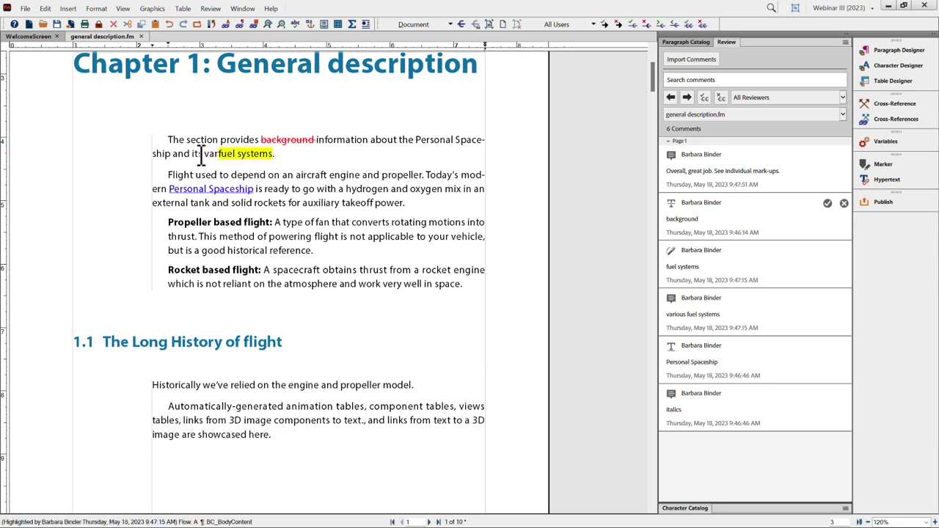
{"action": "type", "text": "ious"}
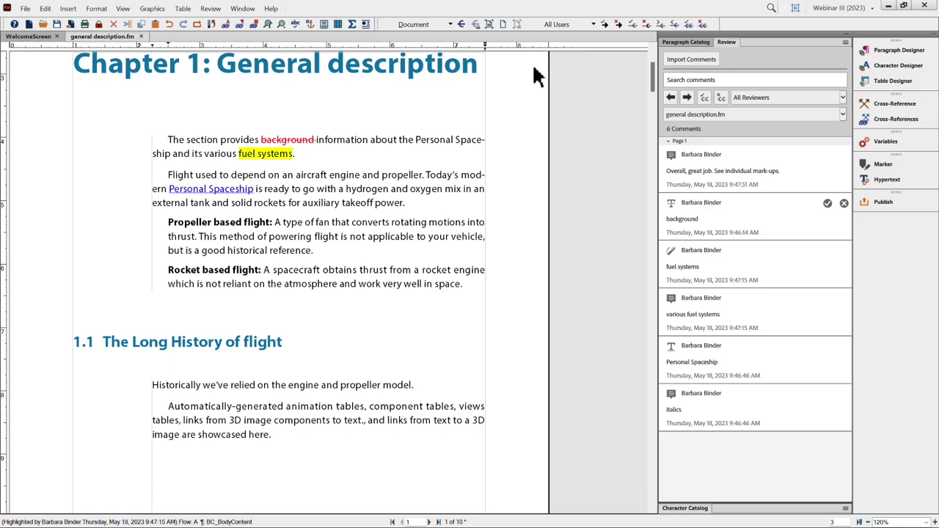
Advance through the mark-ups to the "Personal Spaceship" underline and accept all tracked changes in the document
{"action": "left_click", "coordinate": [687, 98]}
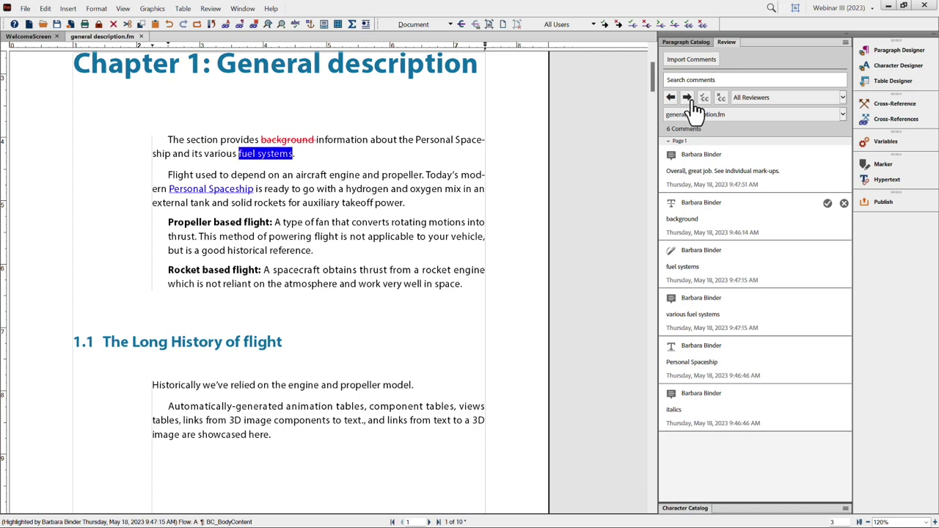
{"action": "left_click", "coordinate": [688, 98]}
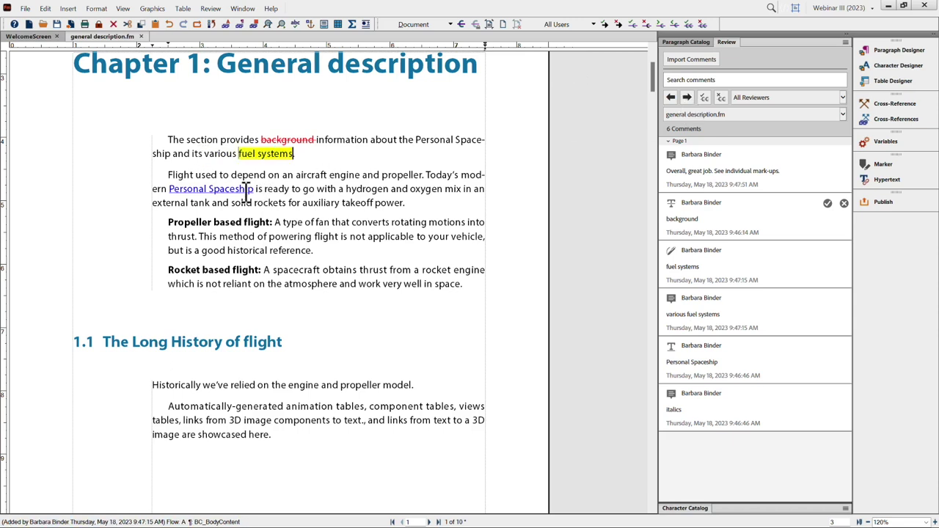
{"action": "left_click", "coordinate": [688, 103]}
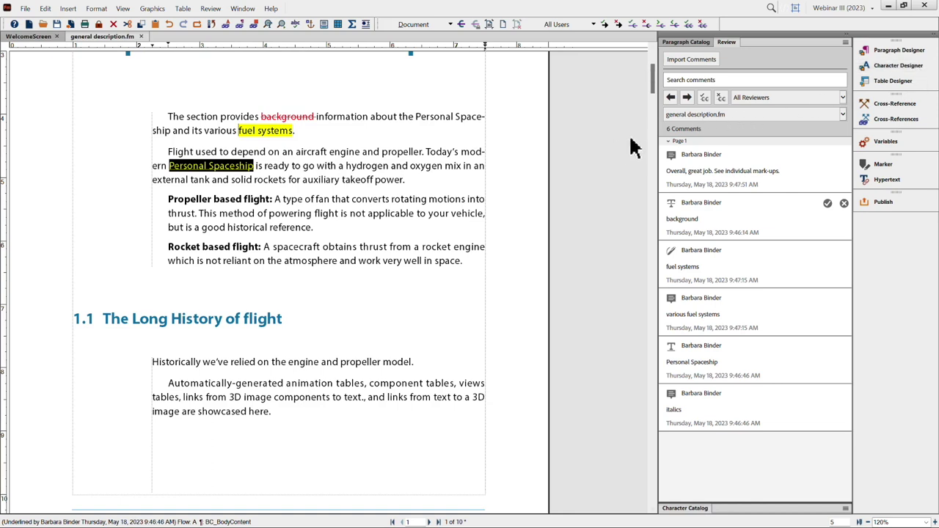
{"action": "left_click", "coordinate": [704, 98]}
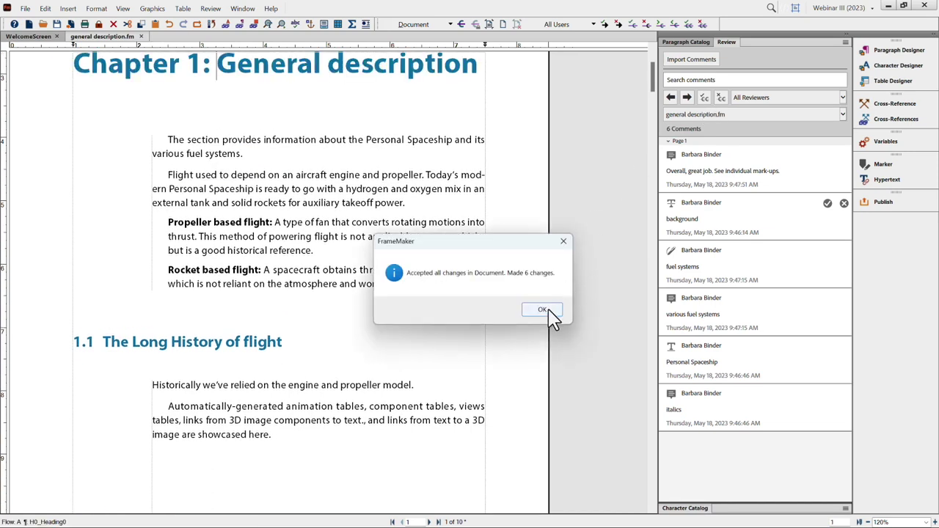
{"action": "left_click", "coordinate": [542, 309]}
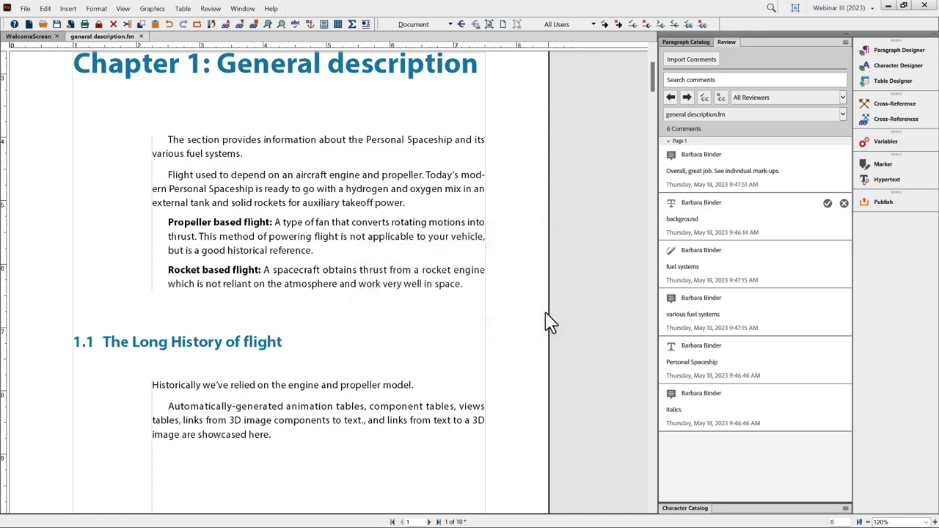
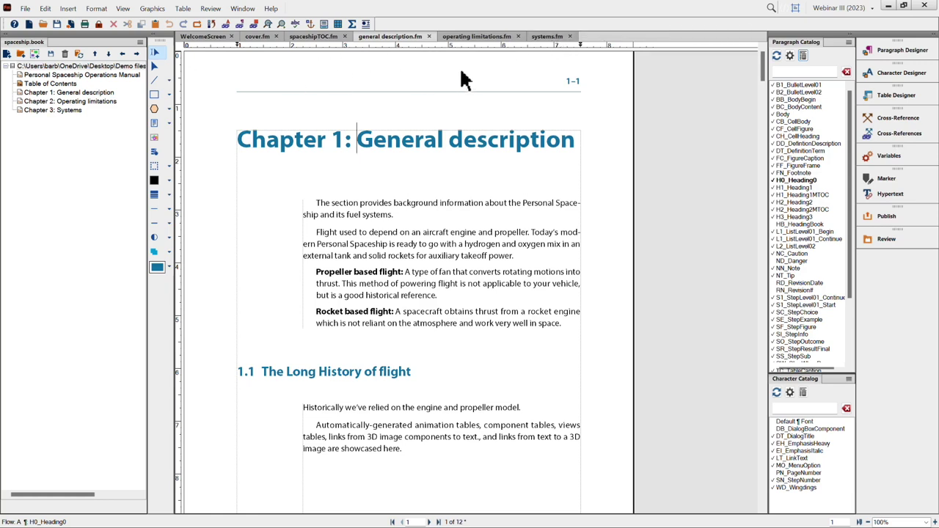
Display the master pages of general description.fm
{"action": "left_click", "coordinate": [472, 110]}
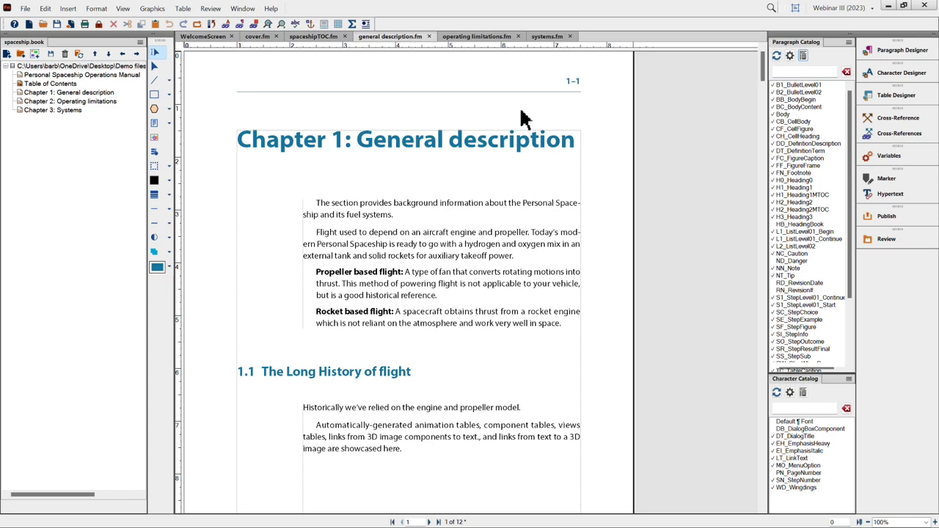
{"action": "left_click", "coordinate": [123, 8]}
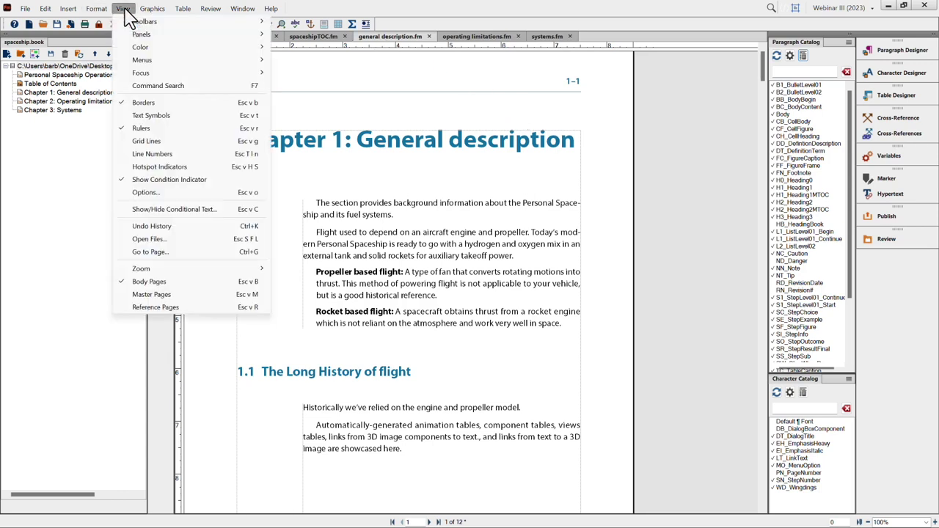
{"action": "left_click", "coordinate": [198, 297]}
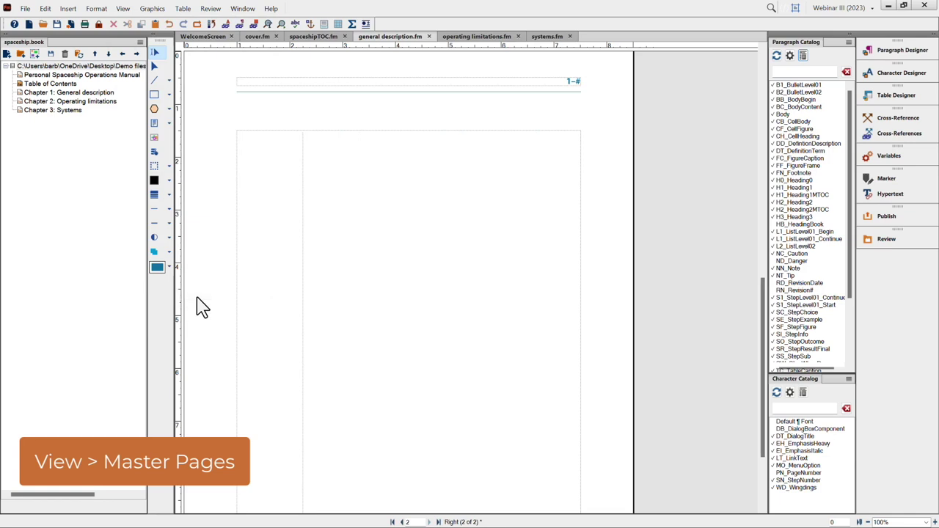
Add a one-column text frame beneath the header rule's outer end on the Right master page, as a body page template with flow tag B
{"action": "left_click", "coordinate": [169, 124]}
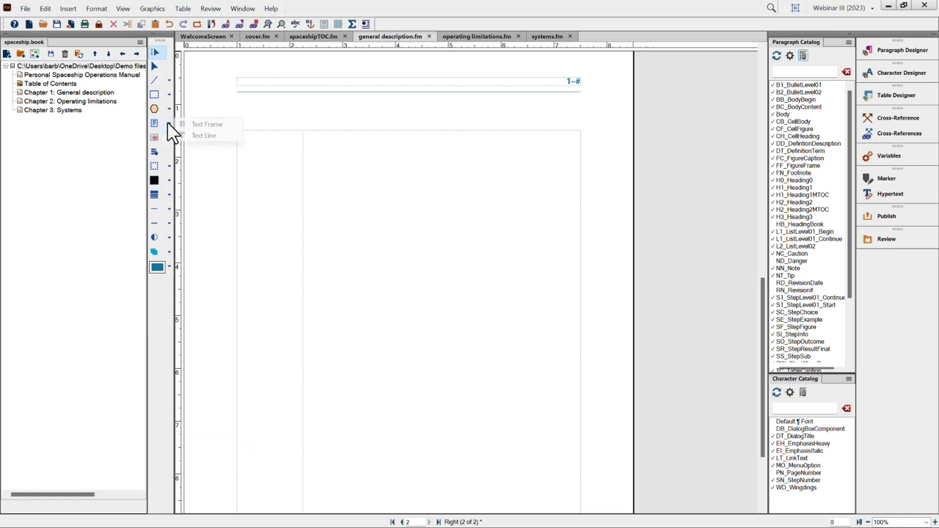
{"action": "left_click", "coordinate": [217, 125]}
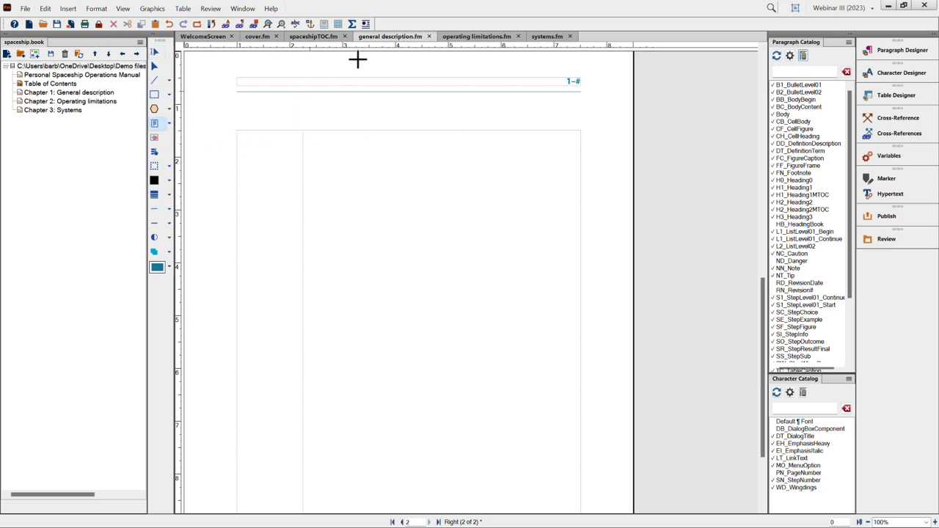
{"action": "left_click_drag", "start_coordinate": [493, 98], "coordinate": [580, 118]}
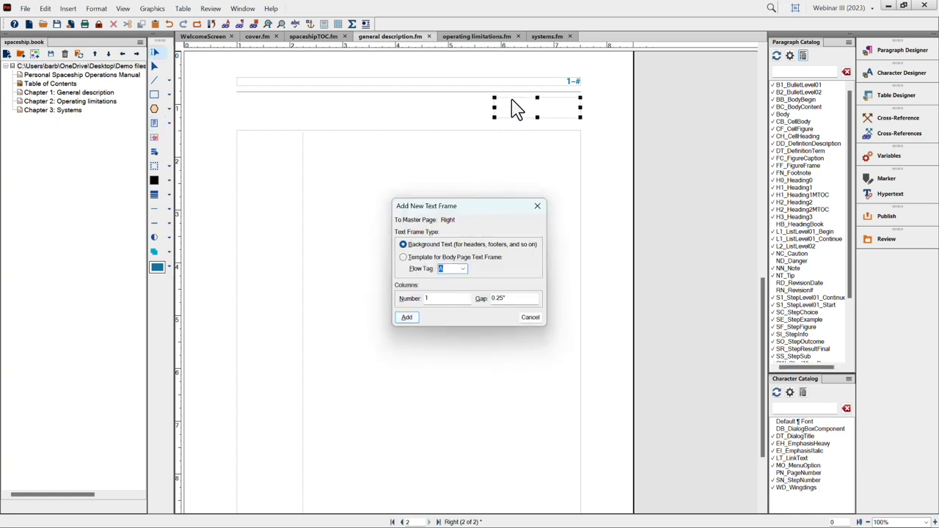
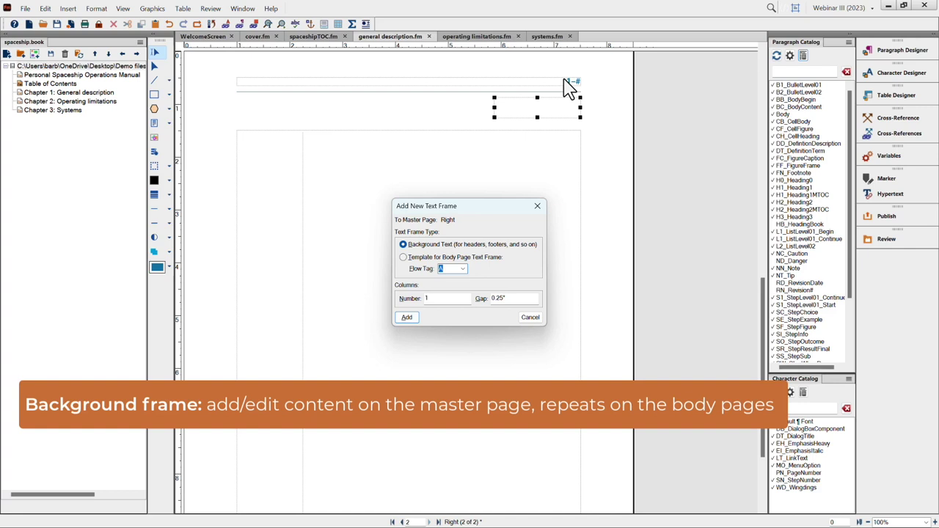
{"action": "left_click", "coordinate": [403, 257]}
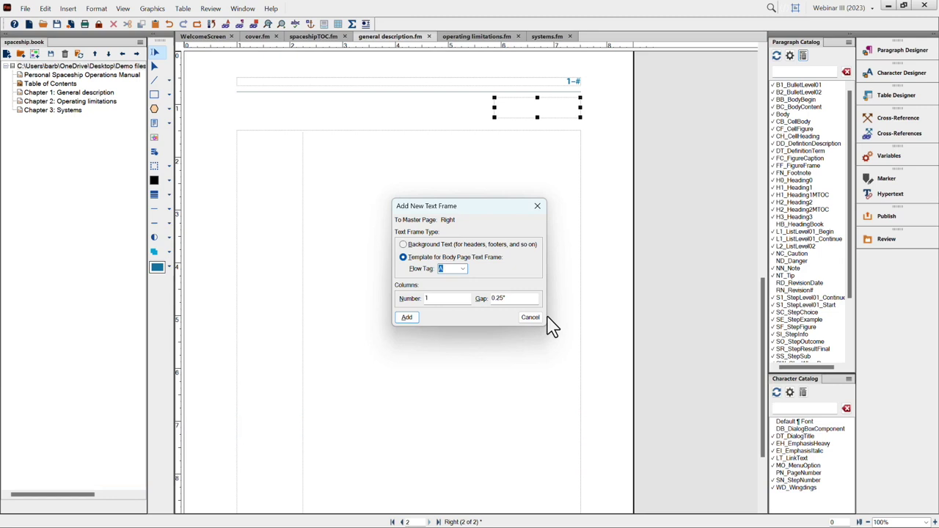
{"action": "type", "text": "B"}
{"action": "left_click", "coordinate": [408, 317]}
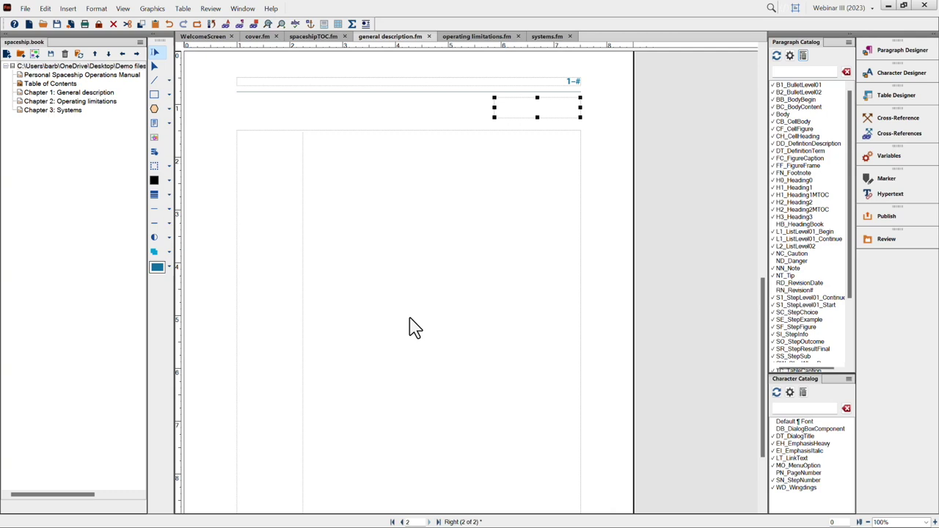
Turn off Autoconnect in the properties of the new flow B text frame
{"action": "left_click", "coordinate": [154, 10]}
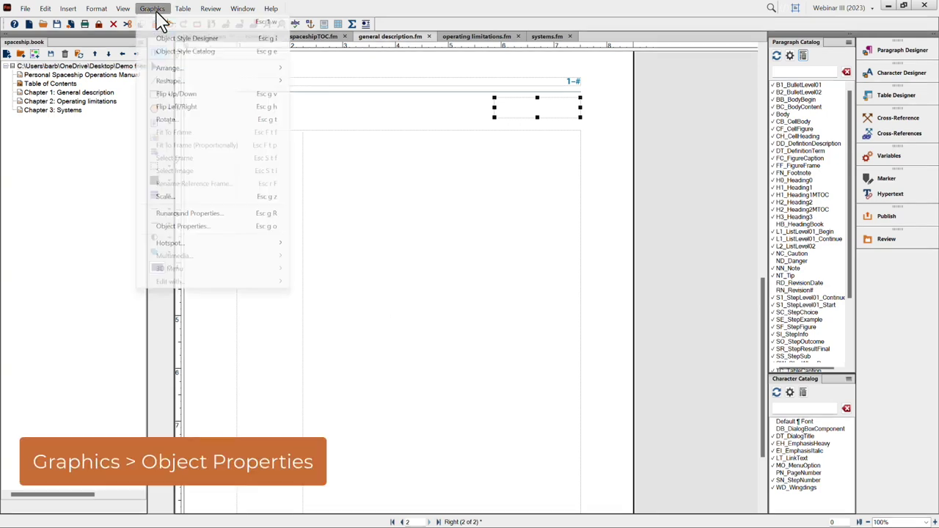
{"action": "left_click", "coordinate": [206, 228]}
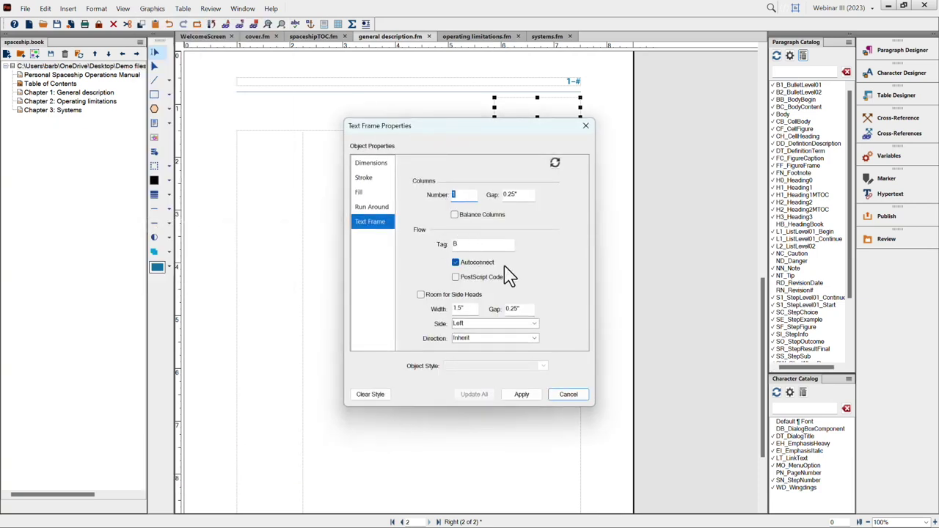
{"action": "left_click", "coordinate": [456, 264]}
{"action": "left_click", "coordinate": [521, 395]}
Enter the revision number 000 and, on the following line, the date 06/28/23 in the flow B text frame
{"action": "left_click", "coordinate": [519, 106]}
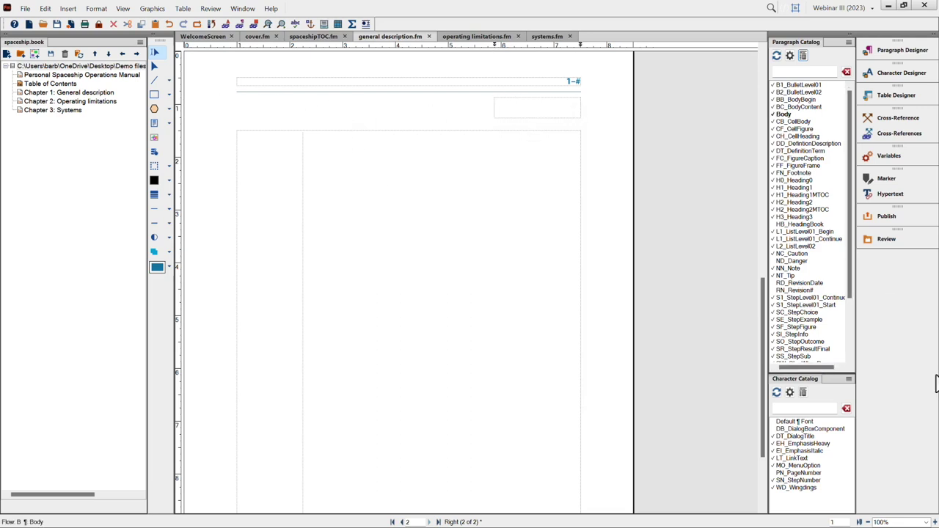
{"action": "left_click", "coordinate": [936, 522]}
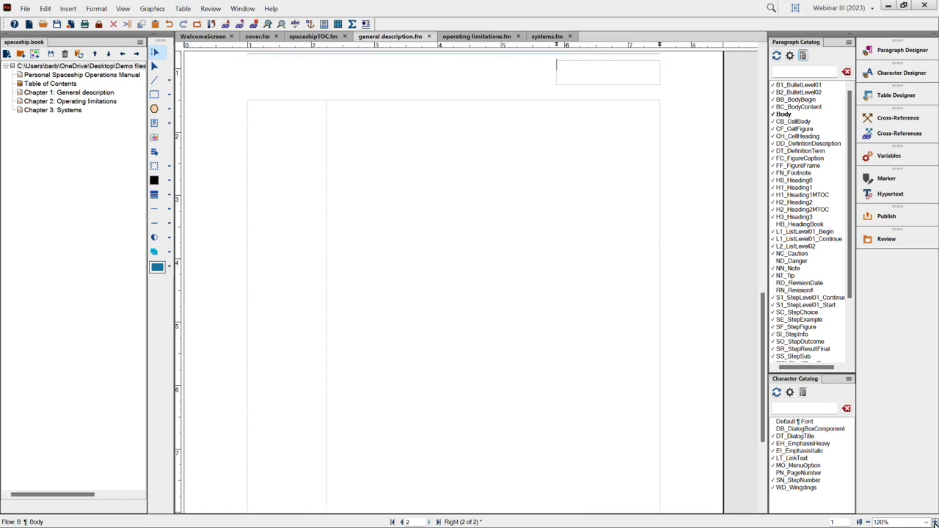
{"action": "left_click", "coordinate": [935, 521]}
{"action": "scroll", "coordinate": [658, 249], "scroll_direction": "up", "scroll_amount": 3}
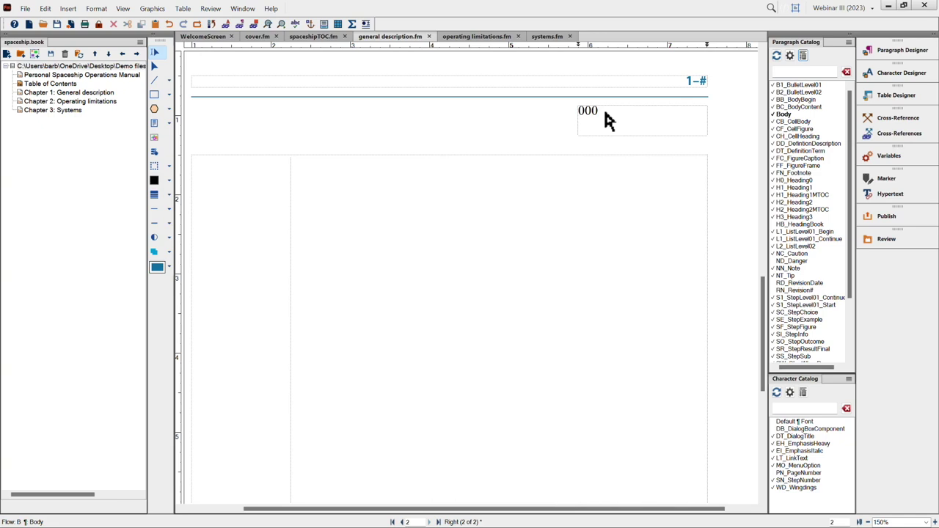
{"action": "type", "text": "06/28/23"}
Apply the RN_Revision# paragraph format to the revision number and RD_RevisionDate to the date line
{"action": "left_click", "coordinate": [800, 291]}
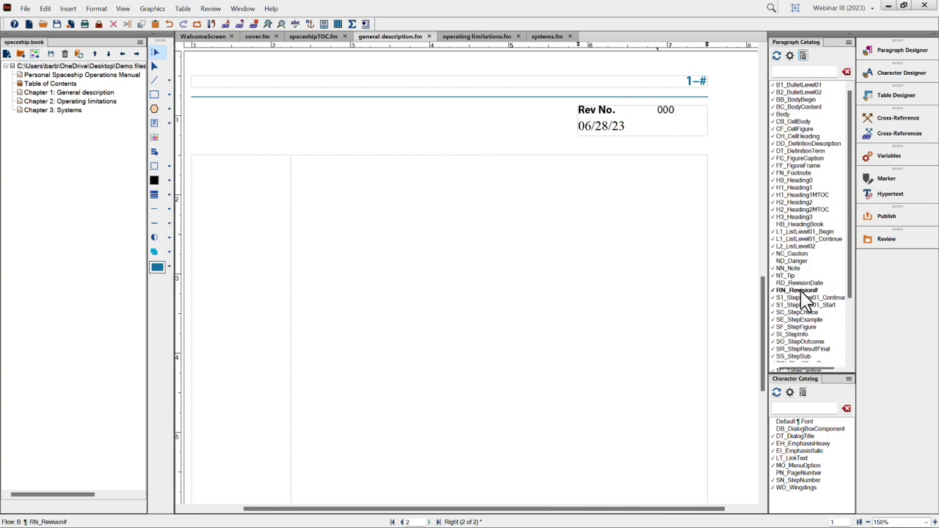
{"action": "left_click", "coordinate": [638, 123]}
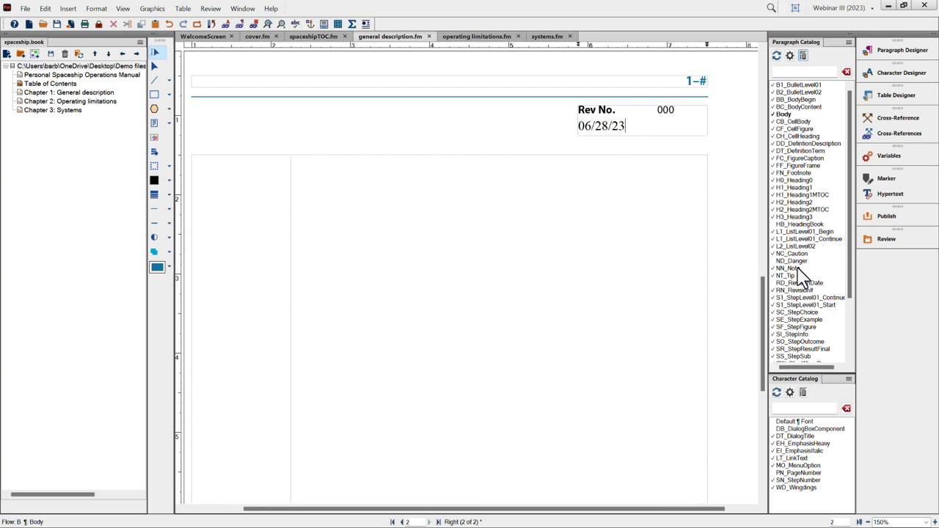
{"action": "left_click", "coordinate": [804, 283]}
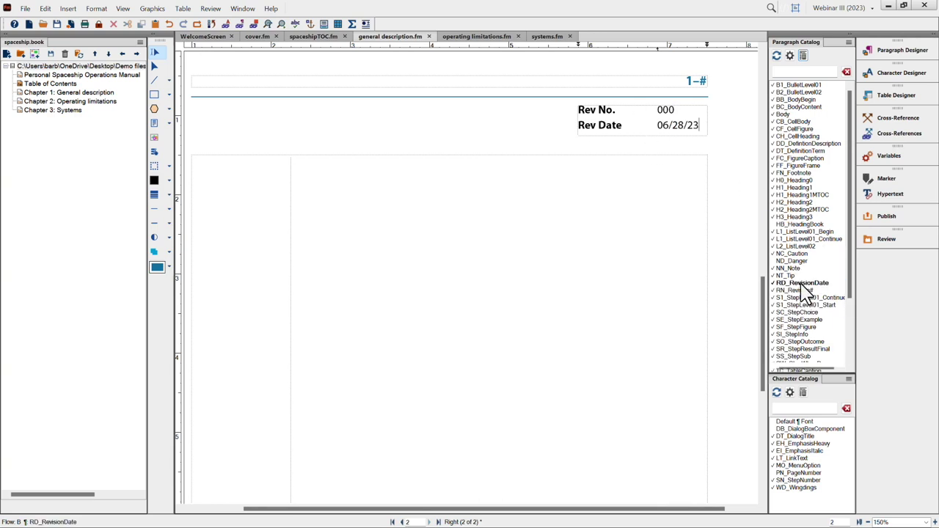
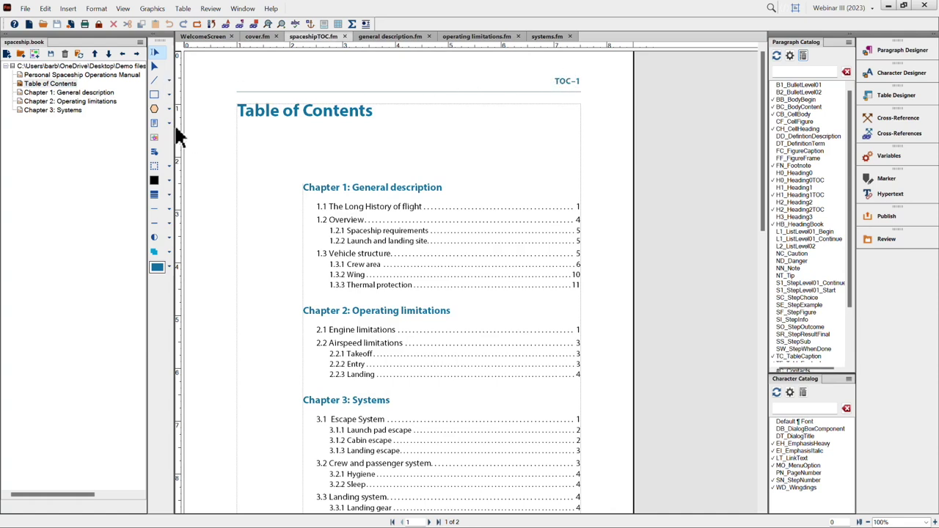
Review the chapter numbering of the Table of Contents file and its available number formats, leaving the settings as they are
{"action": "left_click", "coordinate": [46, 84]}
{"action": "right_click", "coordinate": [46, 84]}
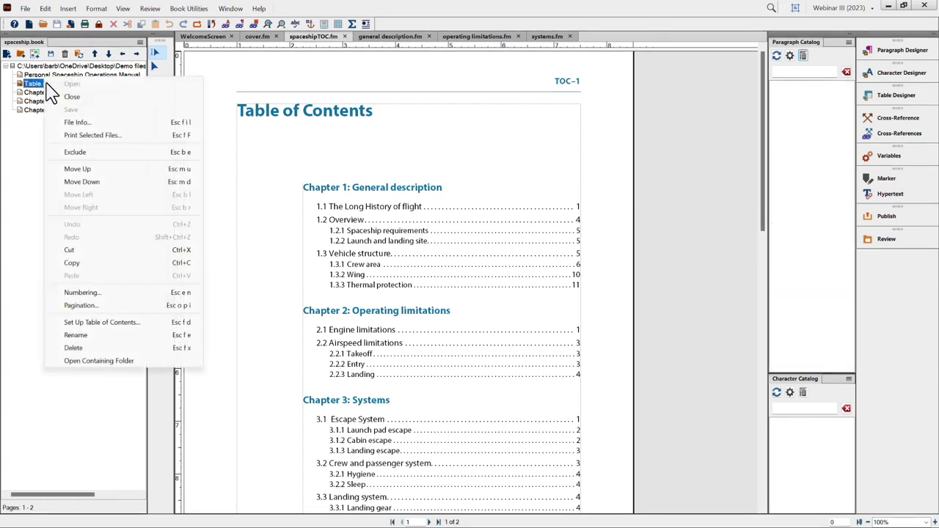
{"action": "left_click", "coordinate": [110, 294]}
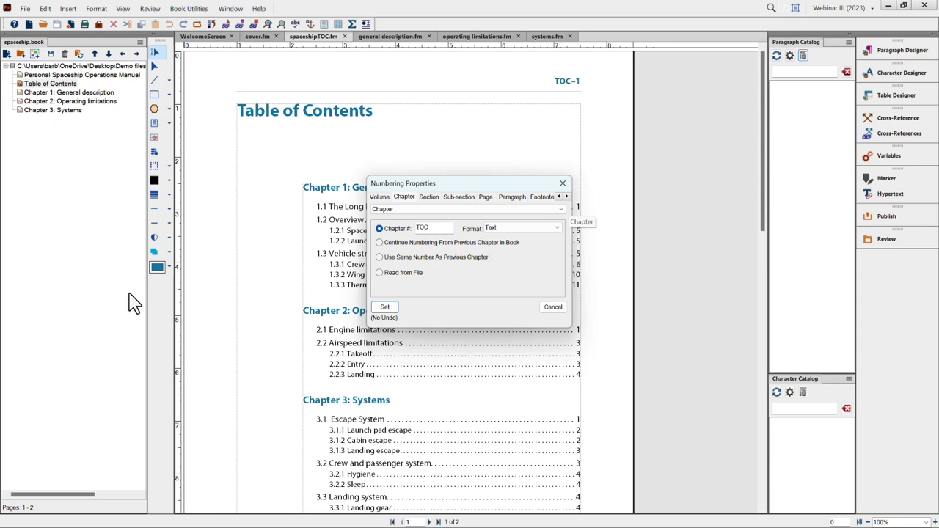
{"action": "double_click", "coordinate": [491, 229]}
{"action": "left_click", "coordinate": [494, 231]}
{"action": "left_click", "coordinate": [491, 230]}
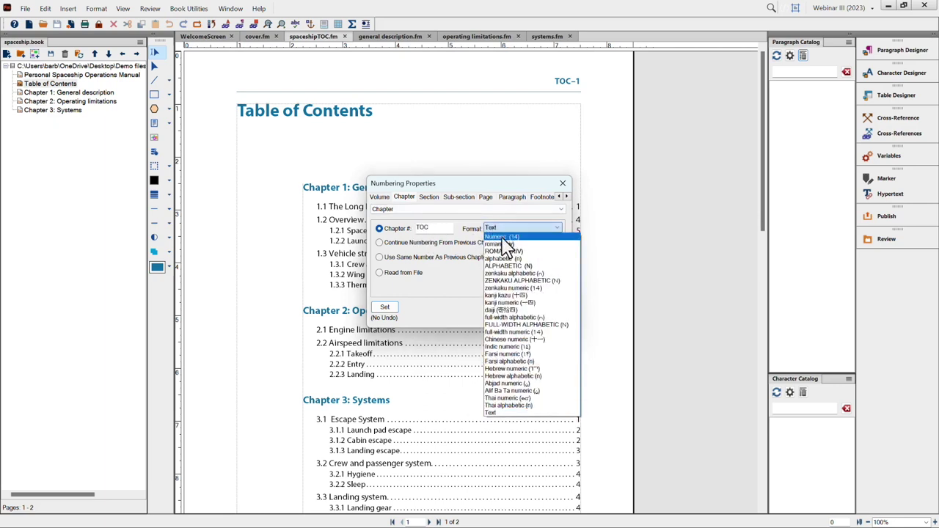
{"action": "left_click", "coordinate": [456, 220]}
{"action": "left_click", "coordinate": [554, 306]}
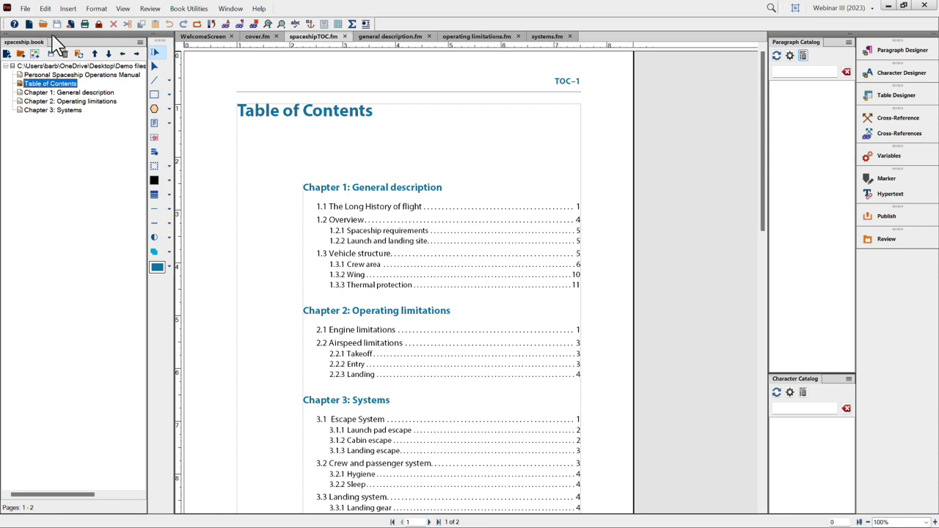
Insert a list of paragraphs before spaceshipTOC.fm that includes RD_RevisionDate and RN_Revision#, and update the book to generate it
{"action": "left_click", "coordinate": [71, 9]}
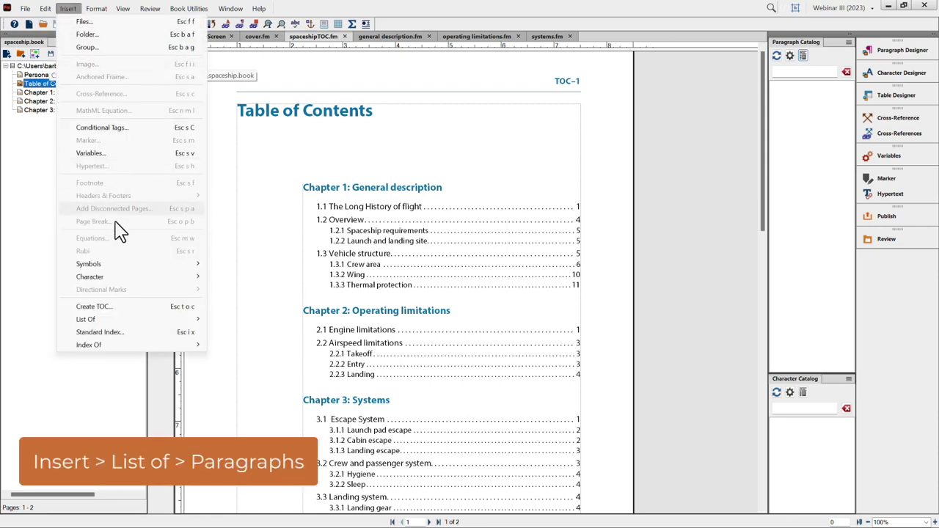
{"action": "mouse_move", "coordinate": [103, 323]}
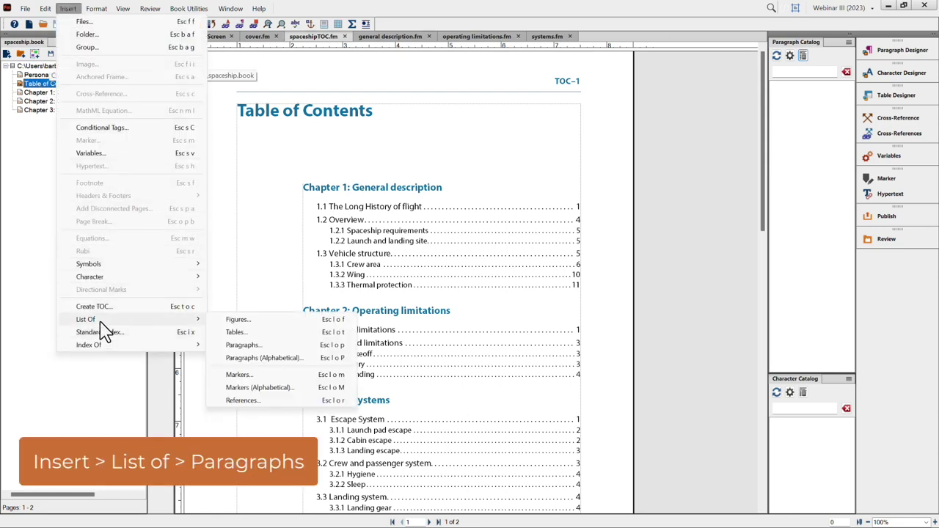
{"action": "left_click", "coordinate": [242, 347]}
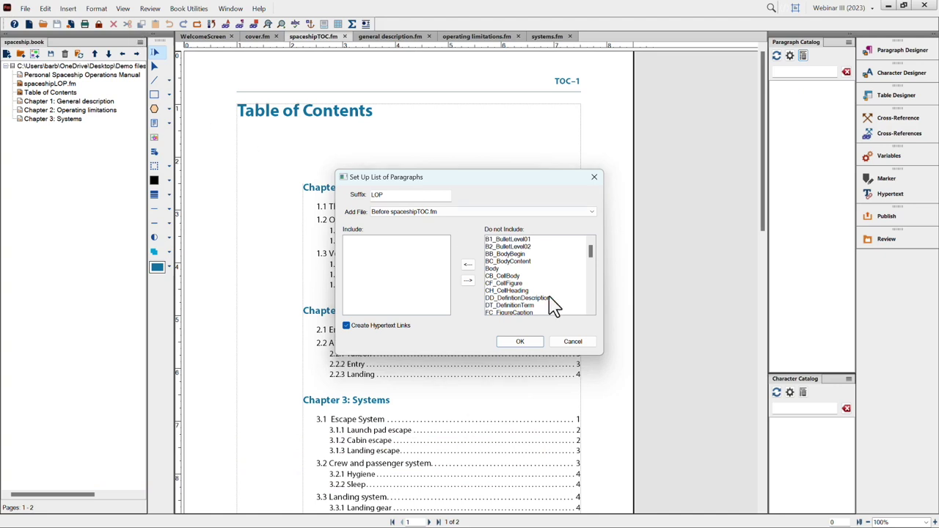
{"action": "scroll", "coordinate": [546, 299], "scroll_direction": "down", "scroll_amount": 5}
{"action": "scroll", "coordinate": [549, 296], "scroll_direction": "down", "scroll_amount": 1}
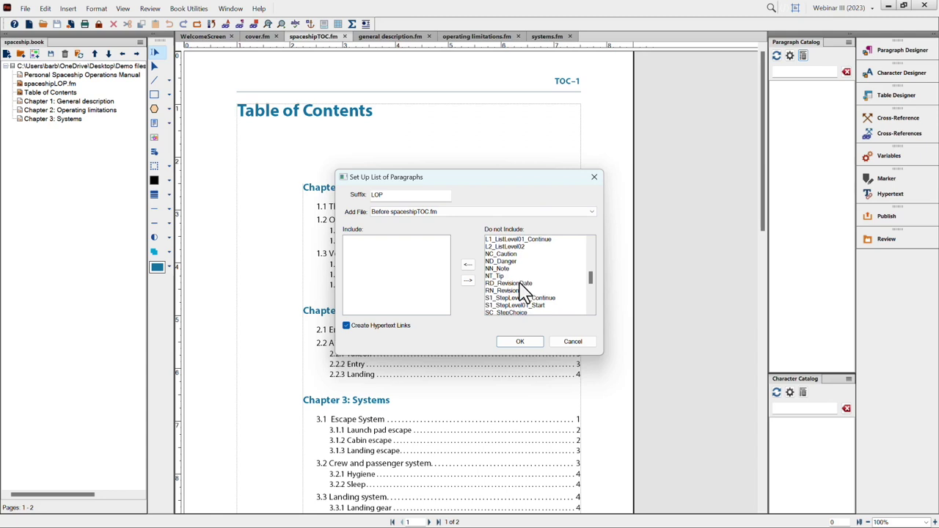
{"action": "double_click", "coordinate": [521, 284]}
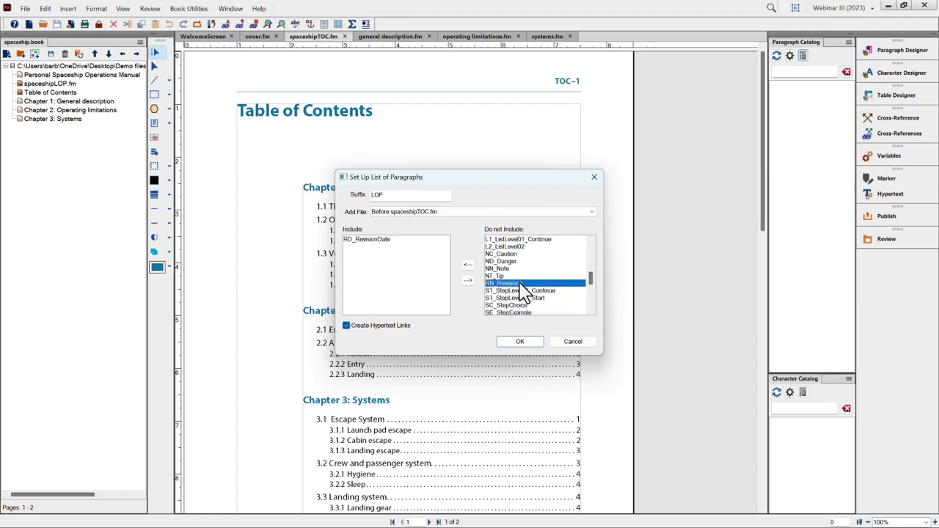
{"action": "double_click", "coordinate": [521, 284]}
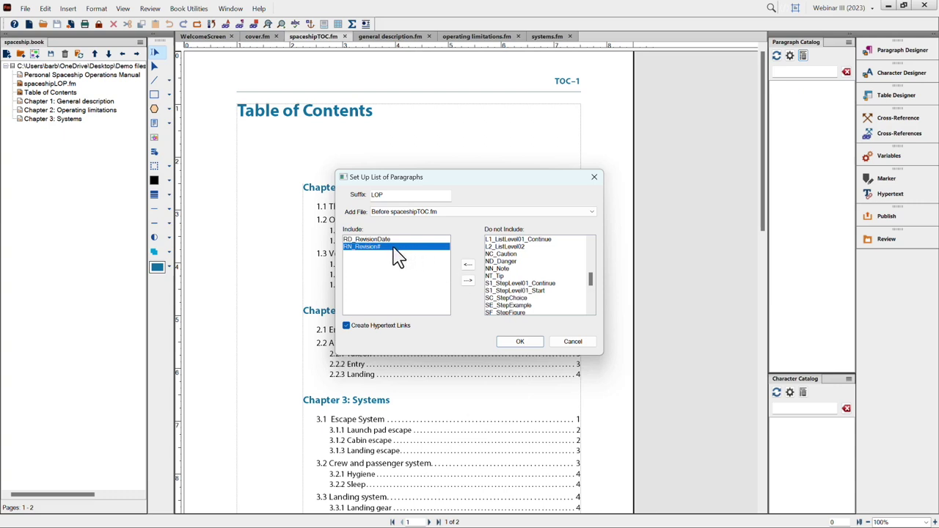
{"action": "left_click", "coordinate": [515, 343]}
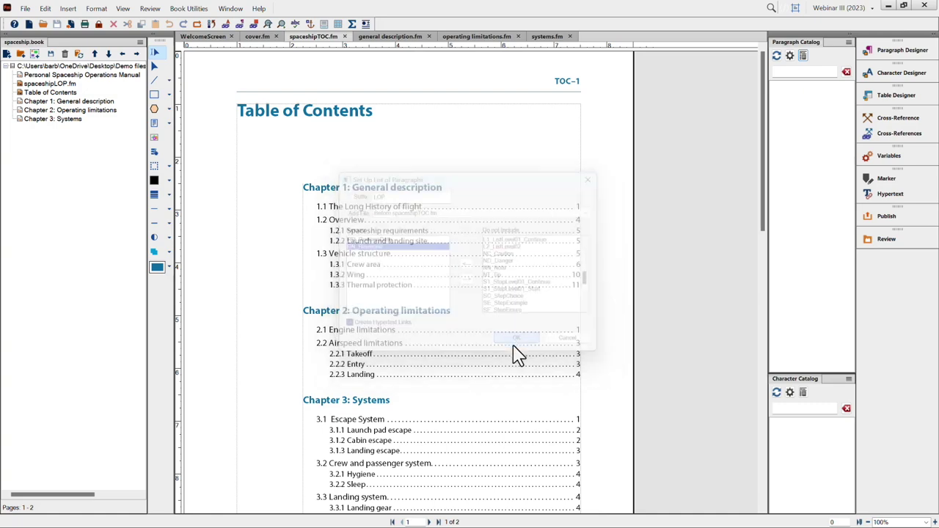
{"action": "key", "text": "Return"}
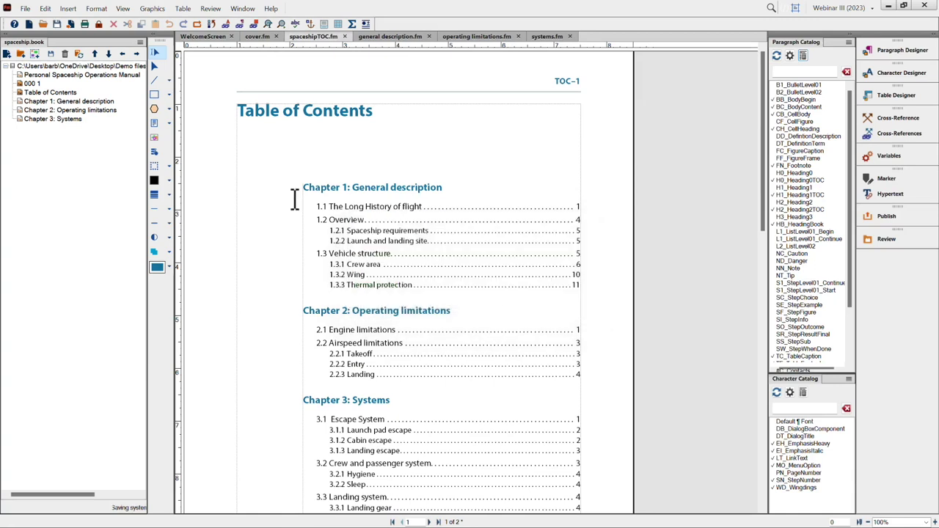
Open the generated list of paragraphs from the book and dock its window with the other open documents
{"action": "left_click", "coordinate": [31, 84]}
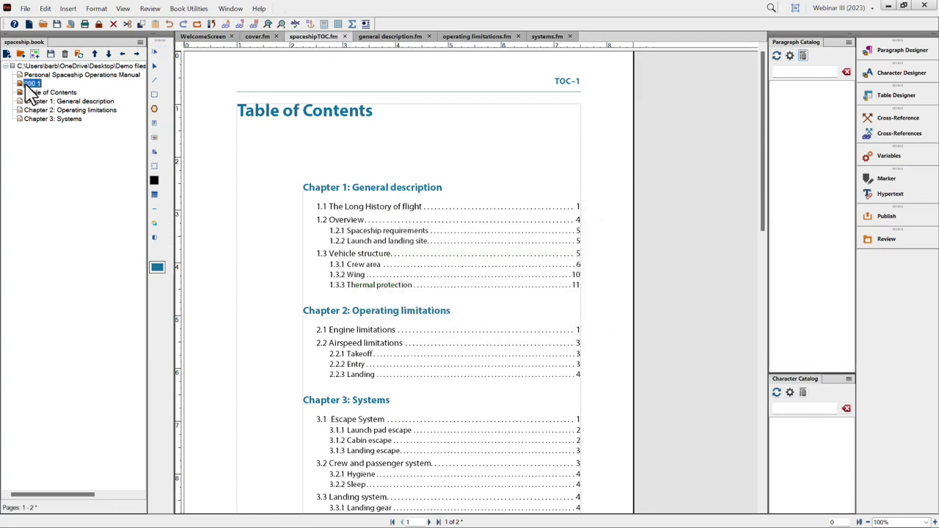
{"action": "double_click", "coordinate": [29, 84]}
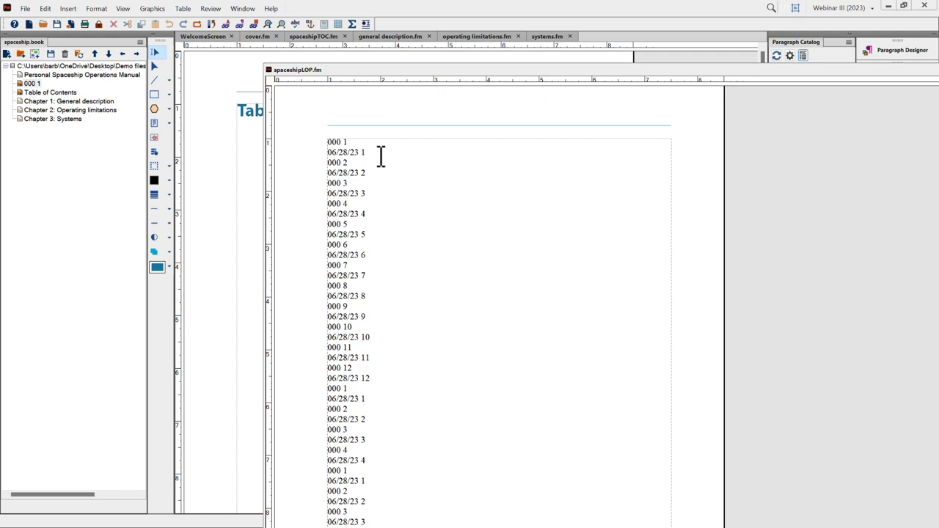
{"action": "left_click_drag", "start_coordinate": [329, 74], "coordinate": [609, 42]}
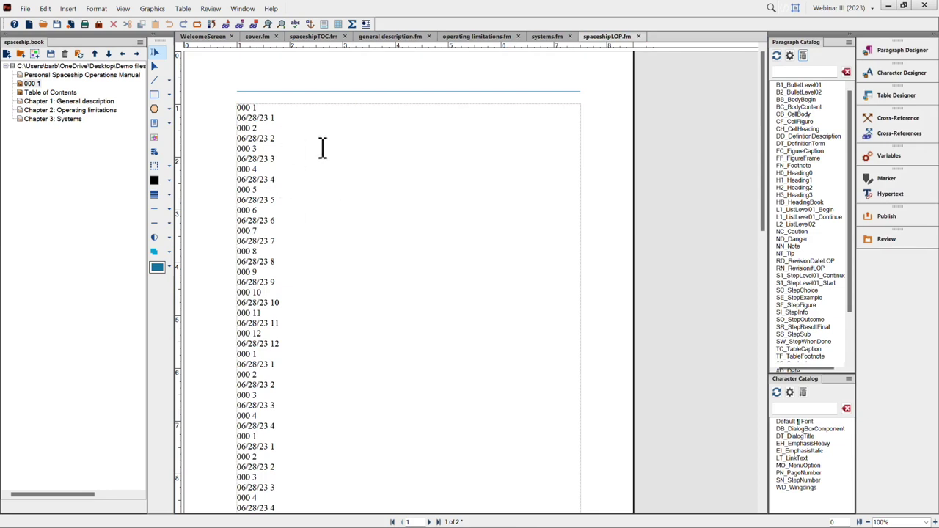
Show the LOP reference page of the generated list to examine its building block definitions
{"action": "left_click", "coordinate": [122, 8]}
{"action": "left_click", "coordinate": [147, 308]}
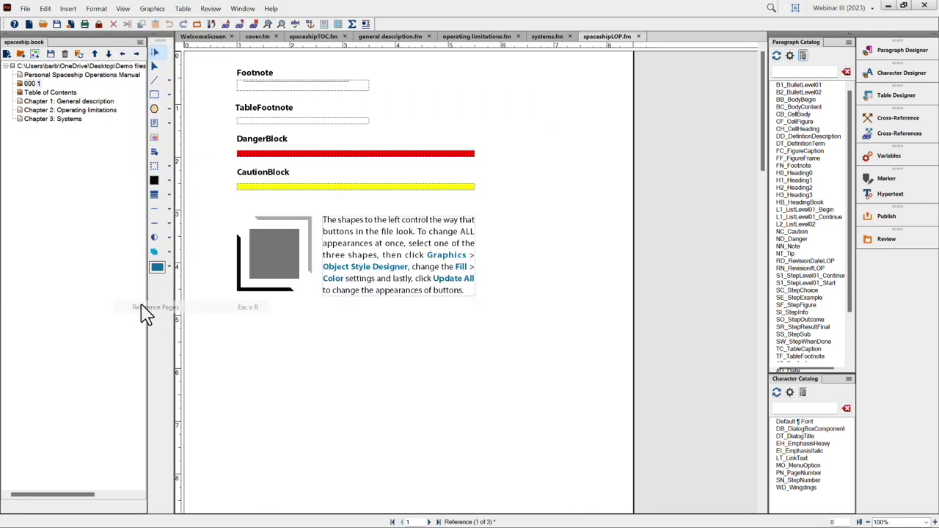
{"action": "left_click", "coordinate": [438, 522]}
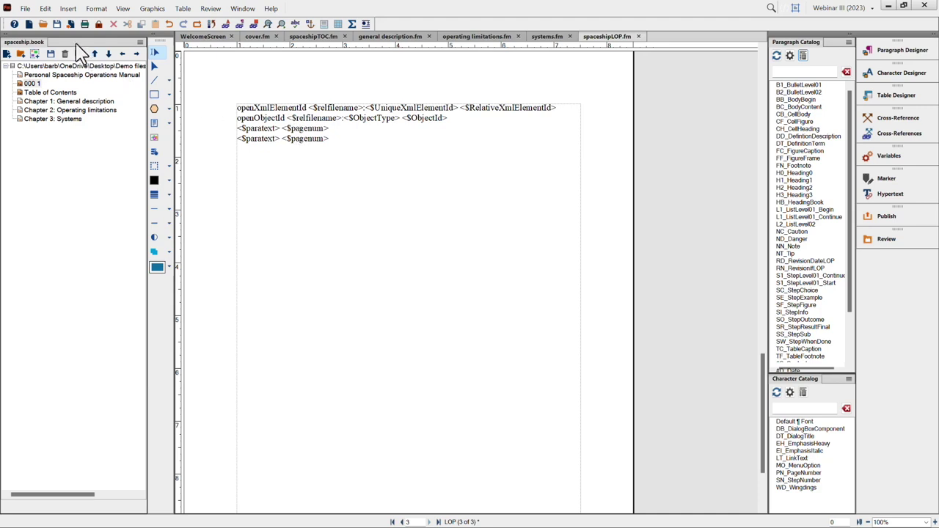
Open the preformatted spaceshipLOP.fm from the assets folder to examine its List of Effective Pages layout
{"action": "left_click", "coordinate": [26, 9]}
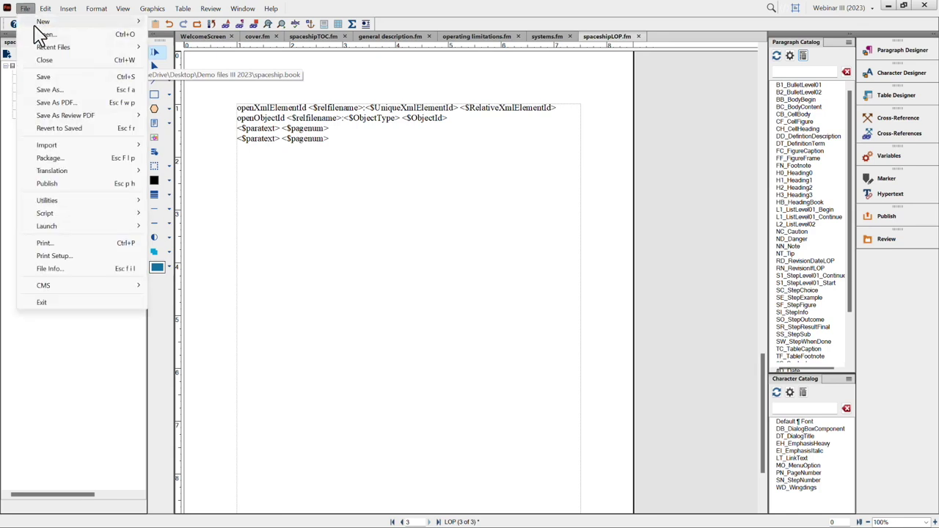
{"action": "left_click", "coordinate": [41, 34]}
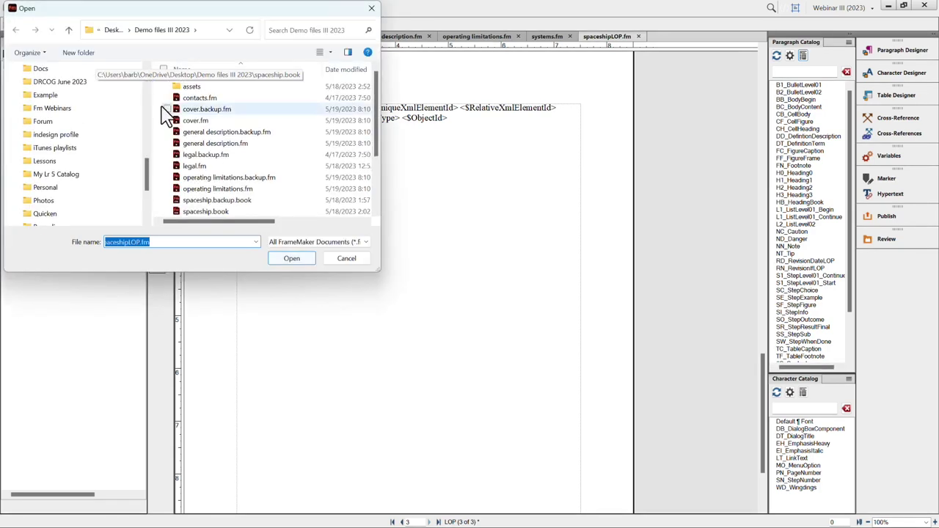
{"action": "double_click", "coordinate": [193, 89]}
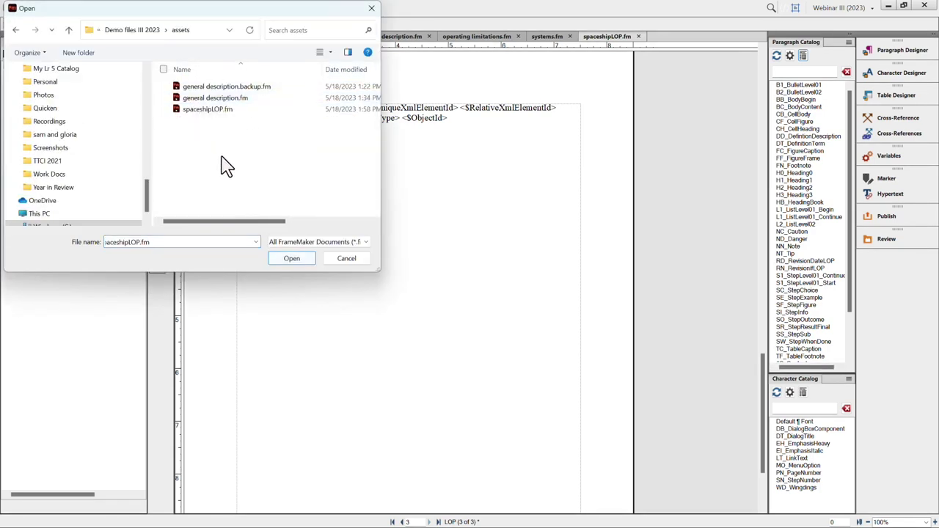
{"action": "double_click", "coordinate": [208, 120]}
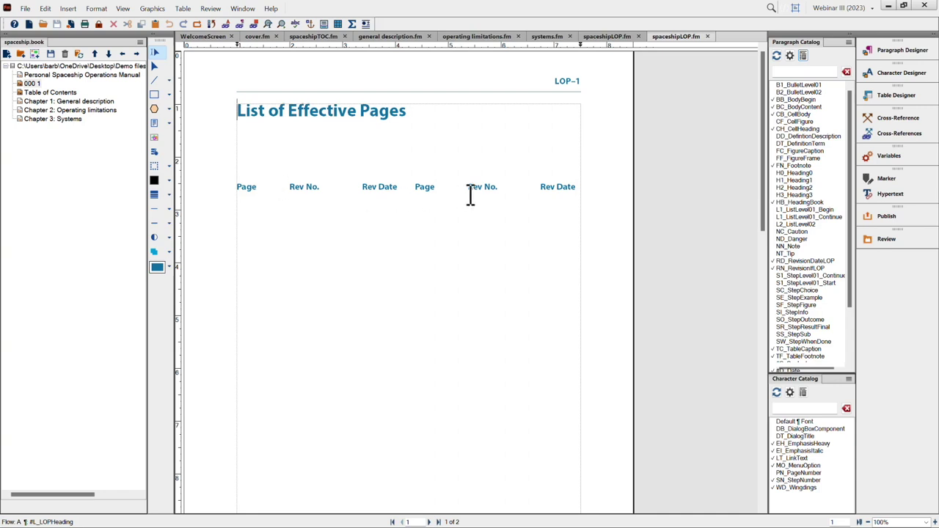
{"action": "left_click", "coordinate": [594, 448]}
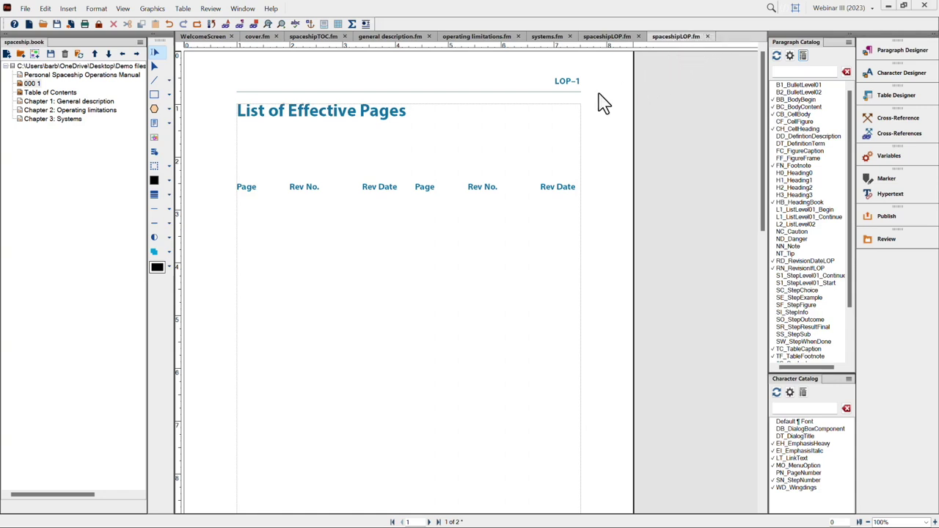
Close both open spaceshipLOP.fm documents without saving their changes
{"action": "left_click", "coordinate": [707, 36]}
{"action": "left_click", "coordinate": [487, 286]}
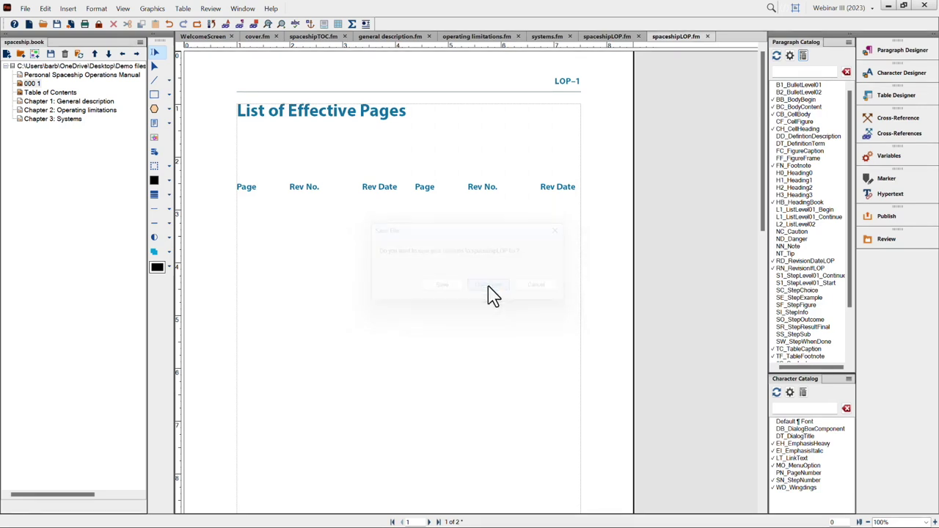
{"action": "left_click", "coordinate": [638, 35]}
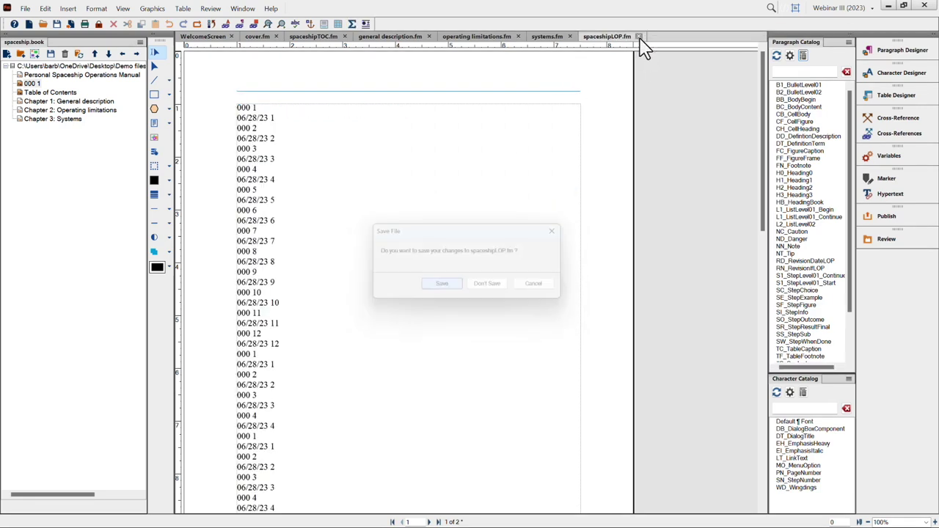
{"action": "left_click", "coordinate": [502, 288]}
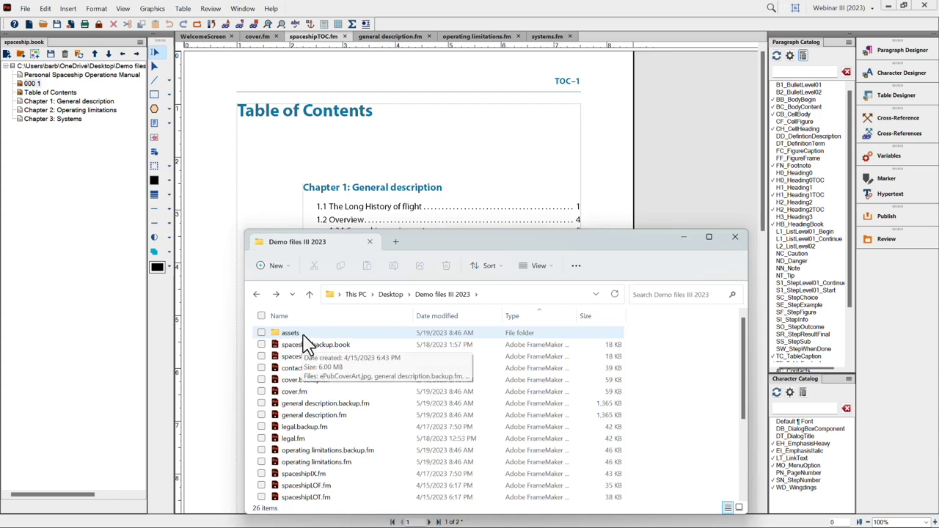
In File Explorer, move spaceshipLOP.fm from the assets folder to the Demo files III 2023 folder and minimize the window
{"action": "double_click", "coordinate": [303, 335]}
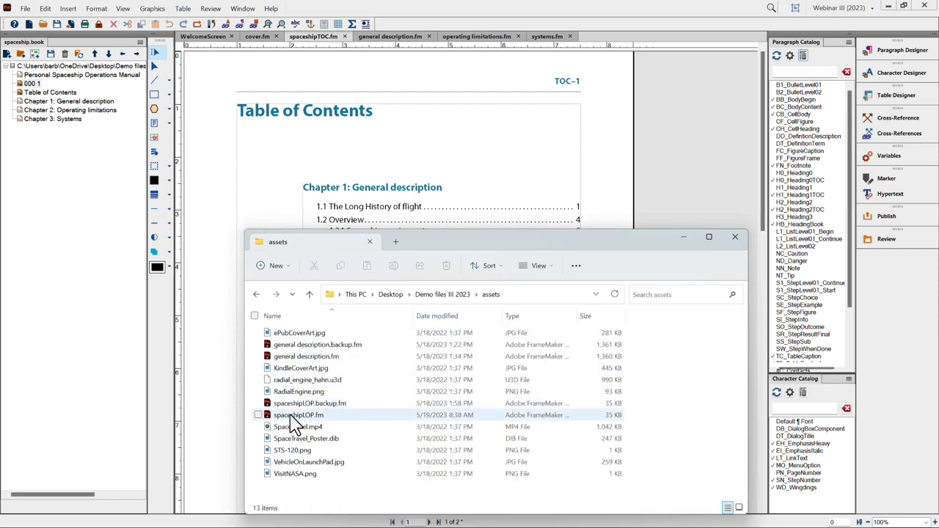
{"action": "left_click_drag", "start_coordinate": [299, 416], "coordinate": [440, 303]}
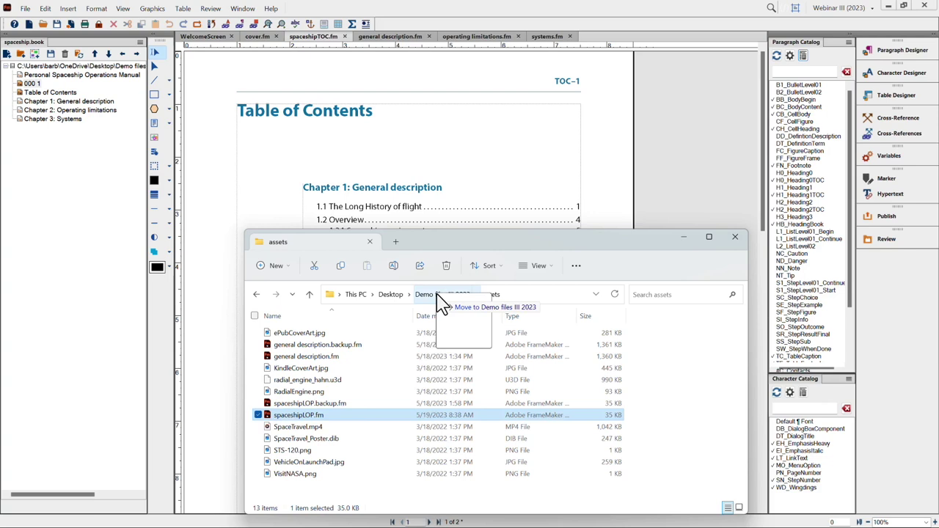
{"action": "mouse_move", "coordinate": [440, 303]}
{"action": "left_mouse_down"}
{"action": "mouse_move", "coordinate": [430, 300]}
{"action": "mouse_move", "coordinate": [442, 298]}
{"action": "left_mouse_up"}
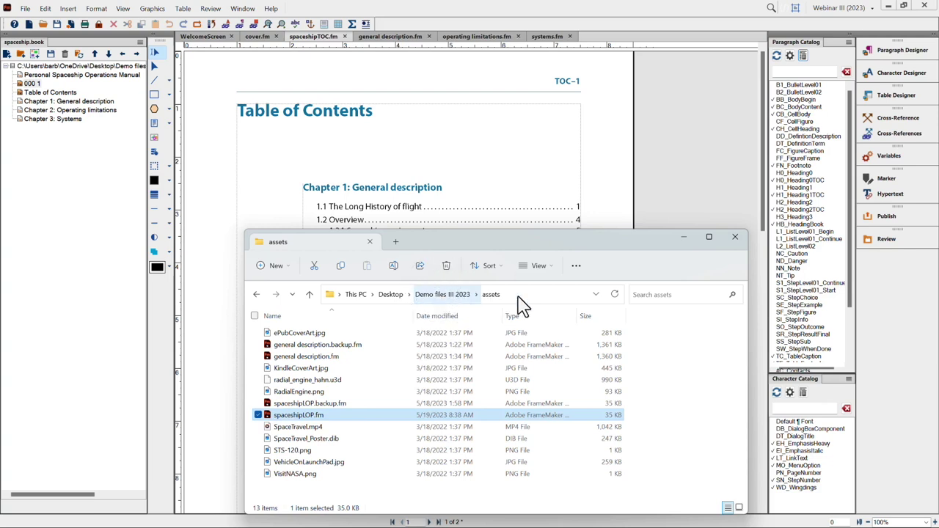
{"action": "left_click", "coordinate": [685, 238]}
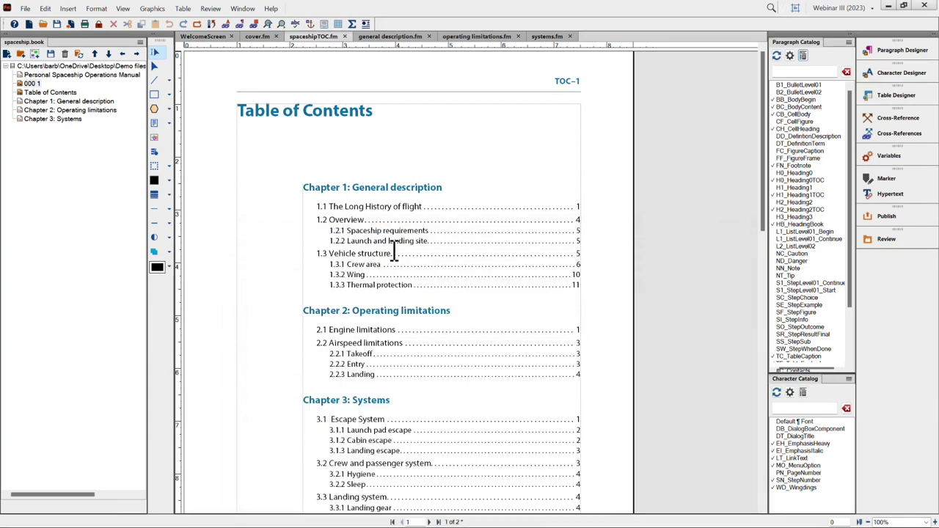
Delete the unformatted list of paragraphs, labelled 000 1, from the book
{"action": "left_click", "coordinate": [30, 84]}
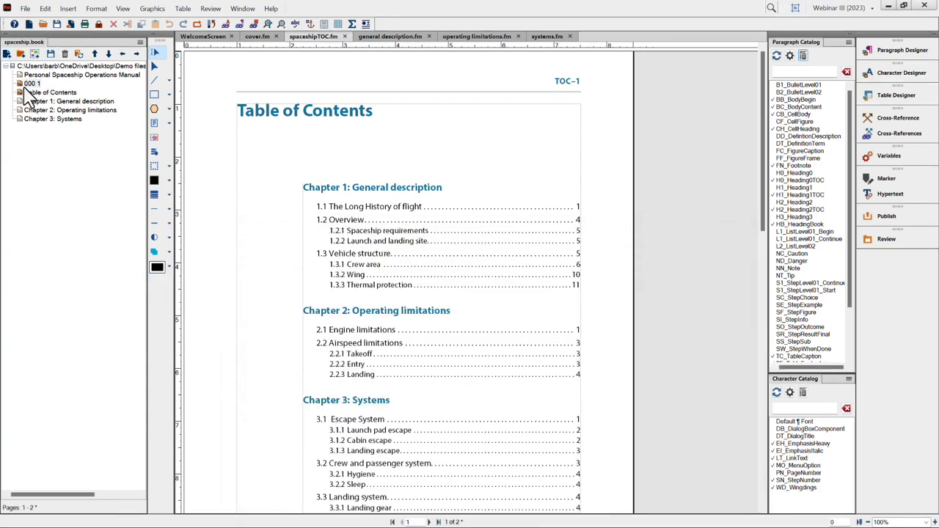
{"action": "left_click", "coordinate": [65, 55]}
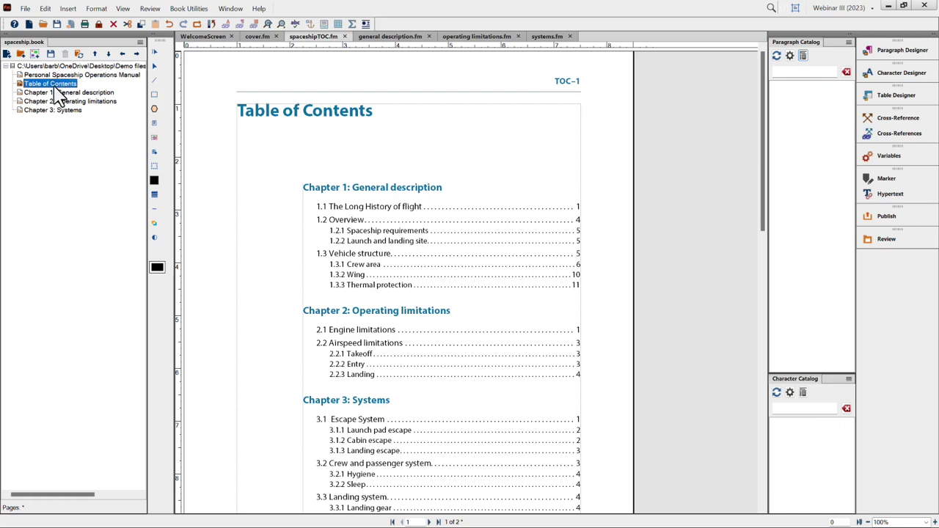
Insert a list of paragraphs before cover.fm that includes RD_RevisionDate and RN_Revision# with hypertext links, and update the book
{"action": "left_click", "coordinate": [67, 9]}
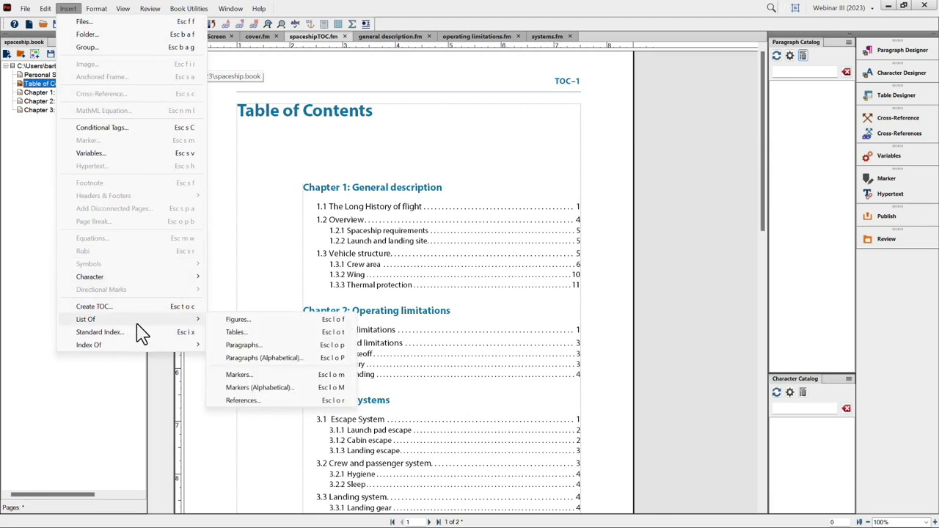
{"action": "left_click", "coordinate": [236, 345]}
{"action": "scroll", "coordinate": [528, 294], "scroll_direction": "down", "scroll_amount": 10}
{"action": "scroll", "coordinate": [519, 297], "scroll_direction": "up", "scroll_amount": 4}
{"action": "double_click", "coordinate": [512, 290]}
{"action": "double_click", "coordinate": [512, 291]}
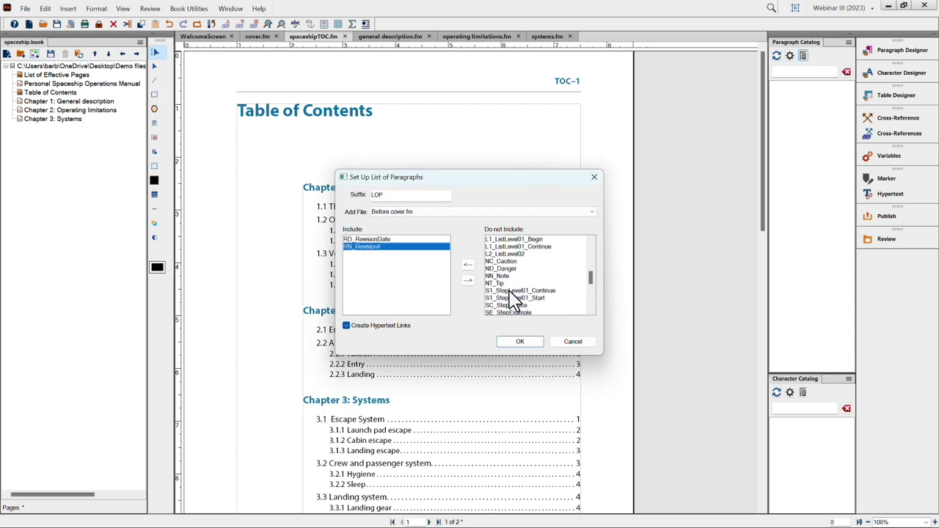
{"action": "left_click", "coordinate": [528, 342]}
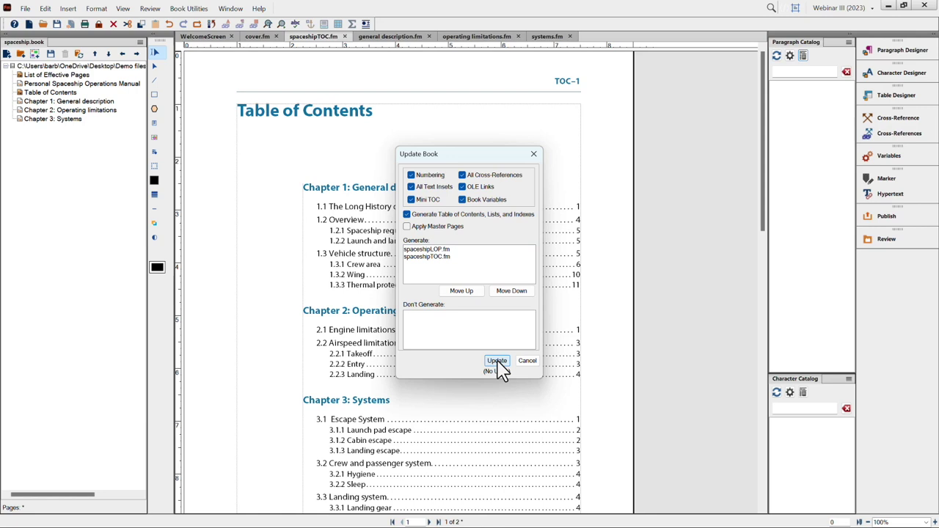
{"action": "left_click", "coordinate": [497, 361]}
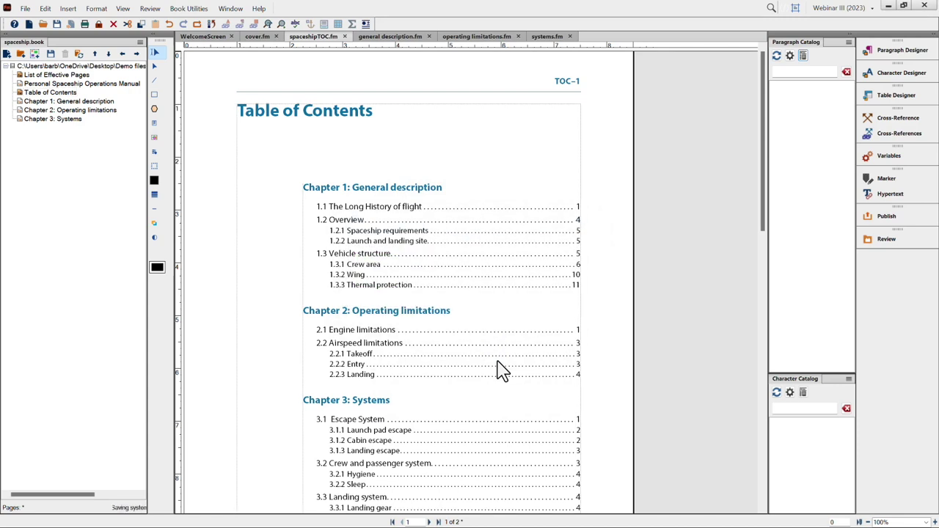
Open the List of Effective Pages at 100% zoom and move it directly after the Personal Spaceship Operations Manual in the book
{"action": "double_click", "coordinate": [59, 75]}
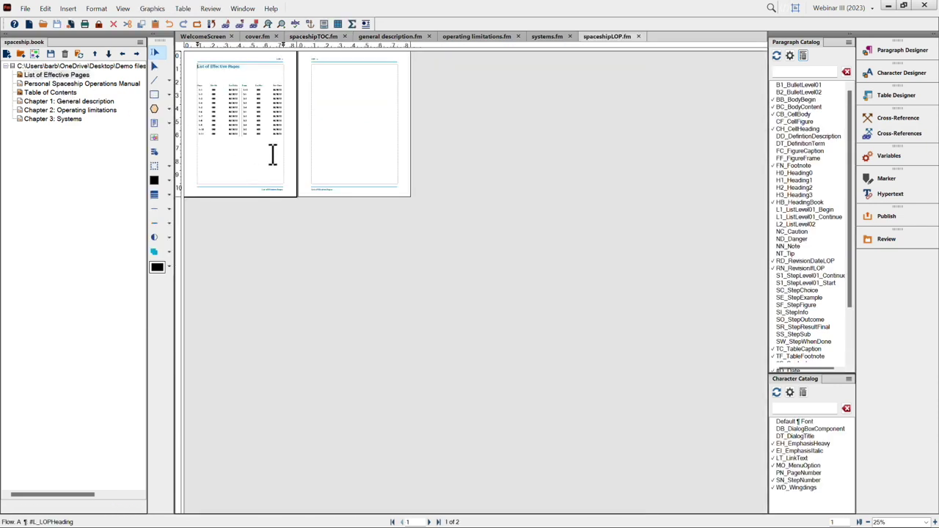
{"action": "left_click", "coordinate": [927, 522]}
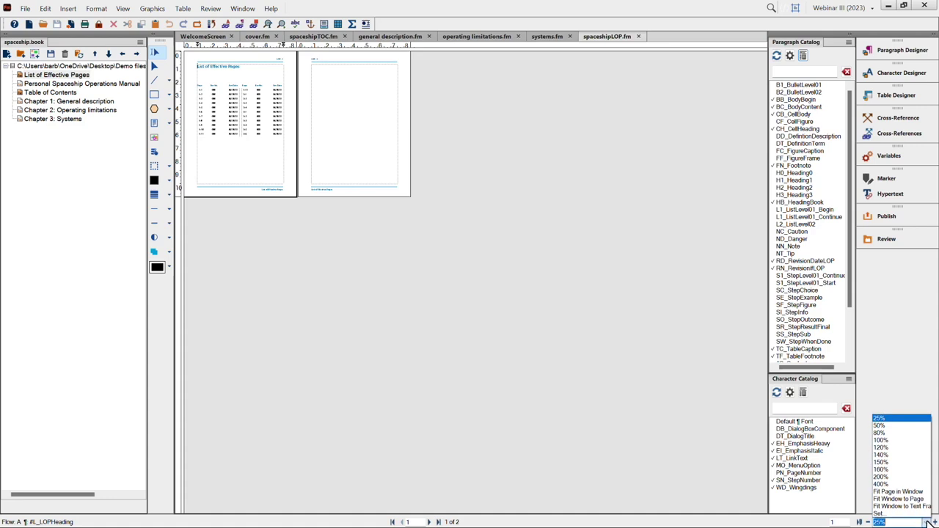
{"action": "left_click", "coordinate": [895, 441]}
{"action": "left_click", "coordinate": [32, 76]}
{"action": "left_click_drag", "start_coordinate": [31, 83], "coordinate": [32, 93]}
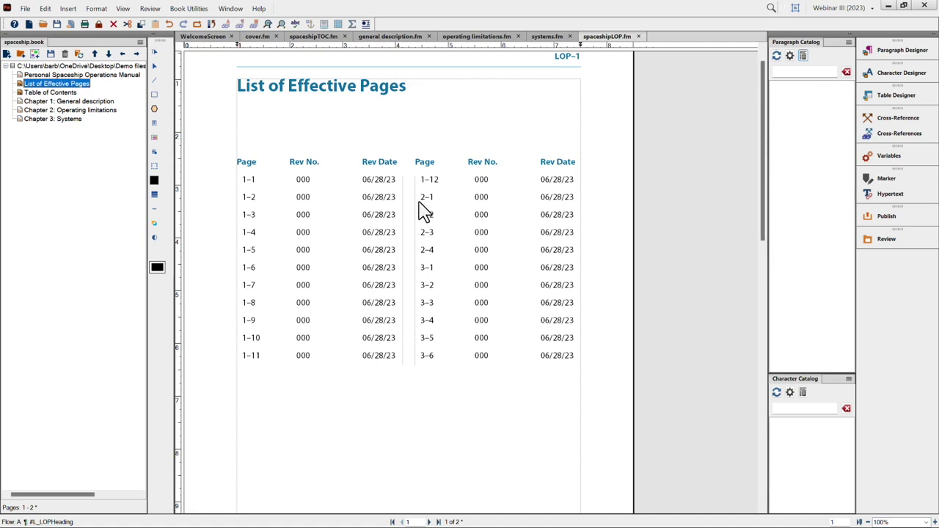
{"action": "scroll", "coordinate": [399, 216], "scroll_direction": "up", "scroll_amount": 1}
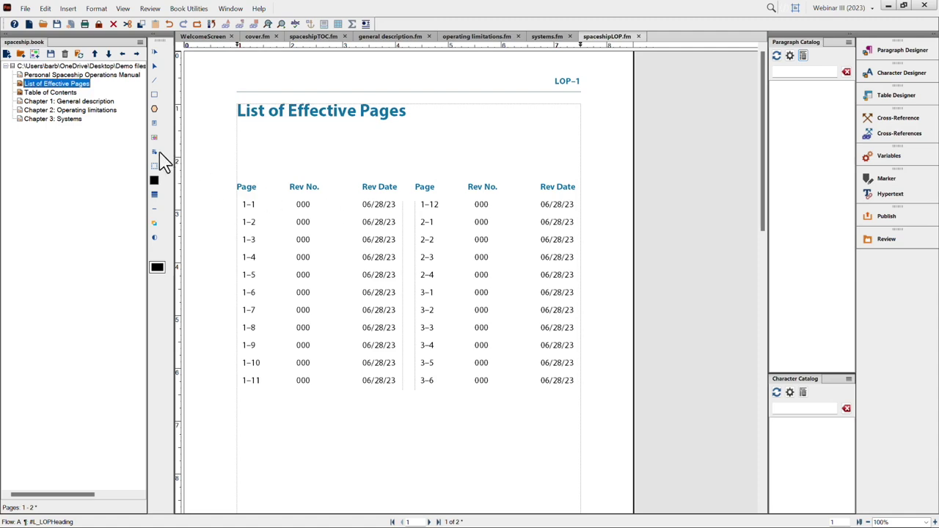
In Chapter 1: General description, delete "background" from the first body paragraph and insert "various" before "fuel systems"
{"action": "left_click", "coordinate": [64, 103]}
{"action": "double_click", "coordinate": [64, 103]}
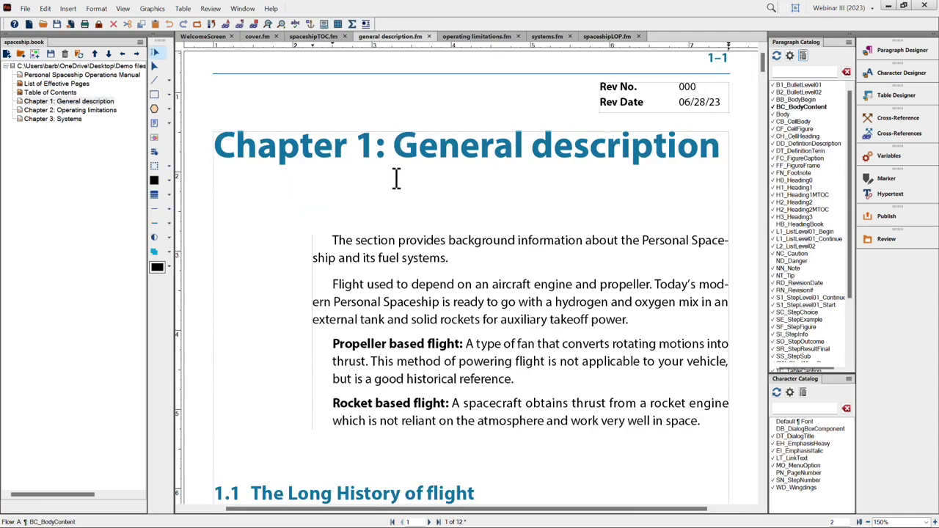
{"action": "double_click", "coordinate": [455, 242]}
{"action": "key", "text": "Delete"}
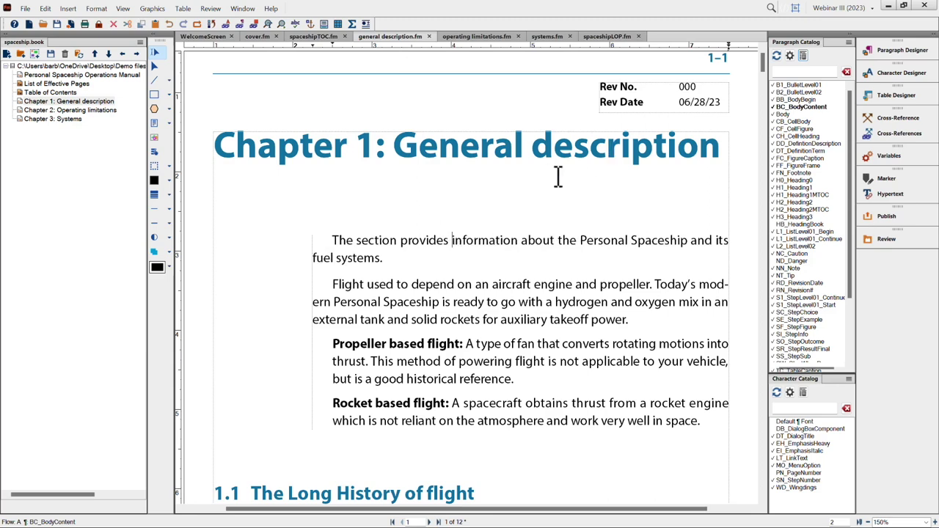
{"action": "left_click", "coordinate": [313, 258]}
{"action": "type", "text": "various"}
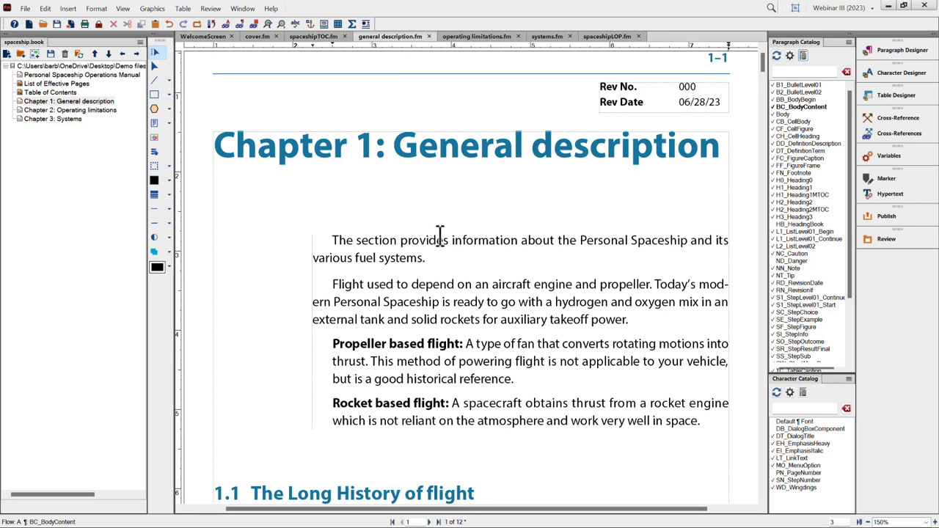
Place the text cursor in the Rev No. value on page 1–1 of Chapter 1
{"action": "left_click", "coordinate": [704, 88]}
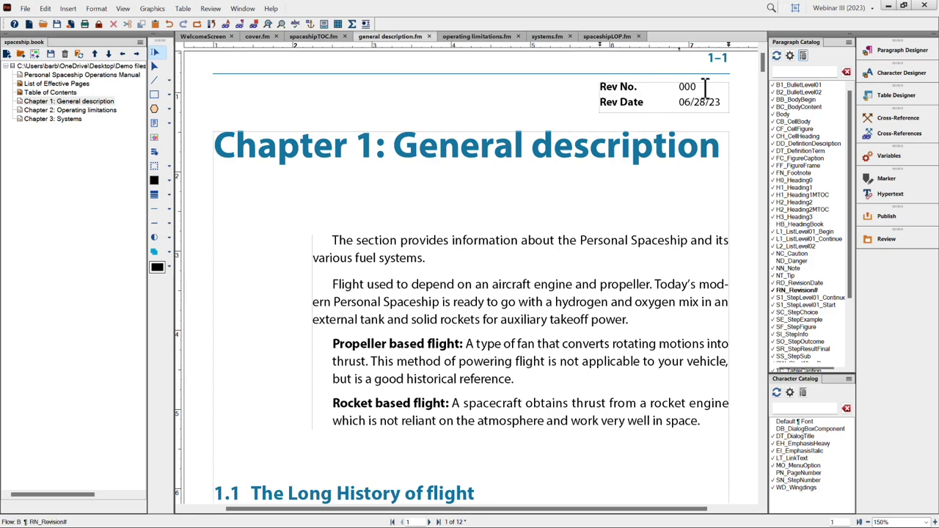